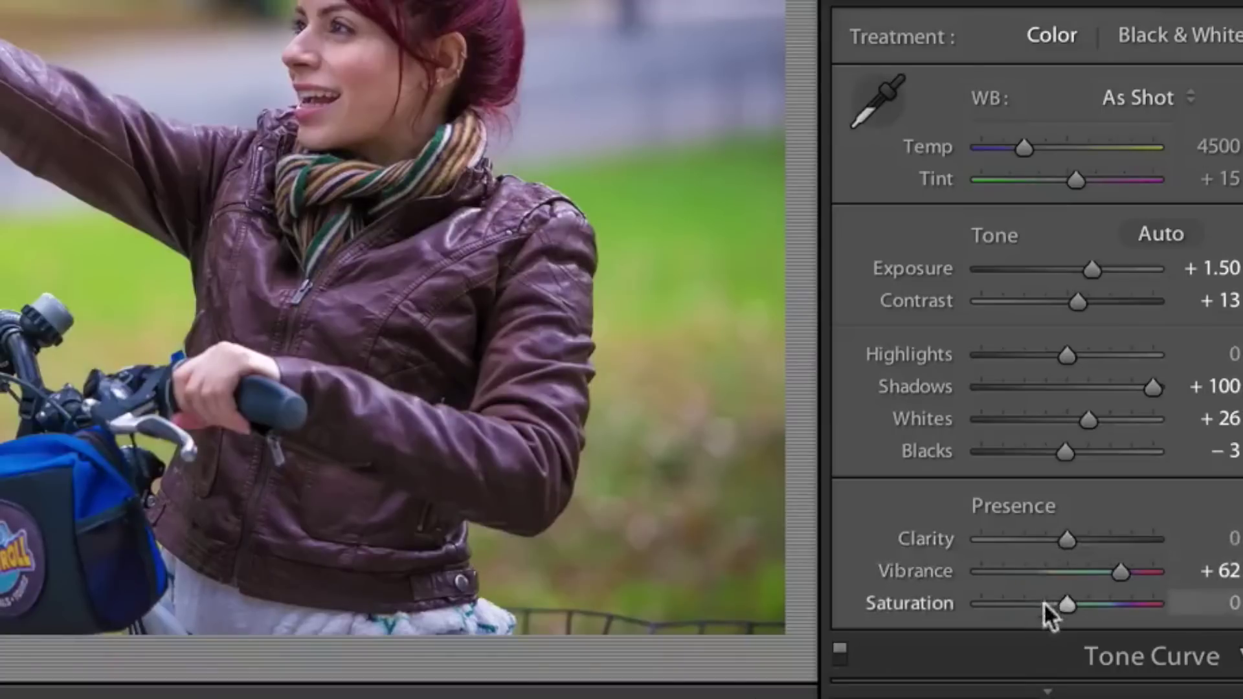
Try the photo's Saturation at -100, and settle it at -14.
{"action": "left_click_drag", "start_coordinate": [1065, 607], "coordinate": [883, 616]}
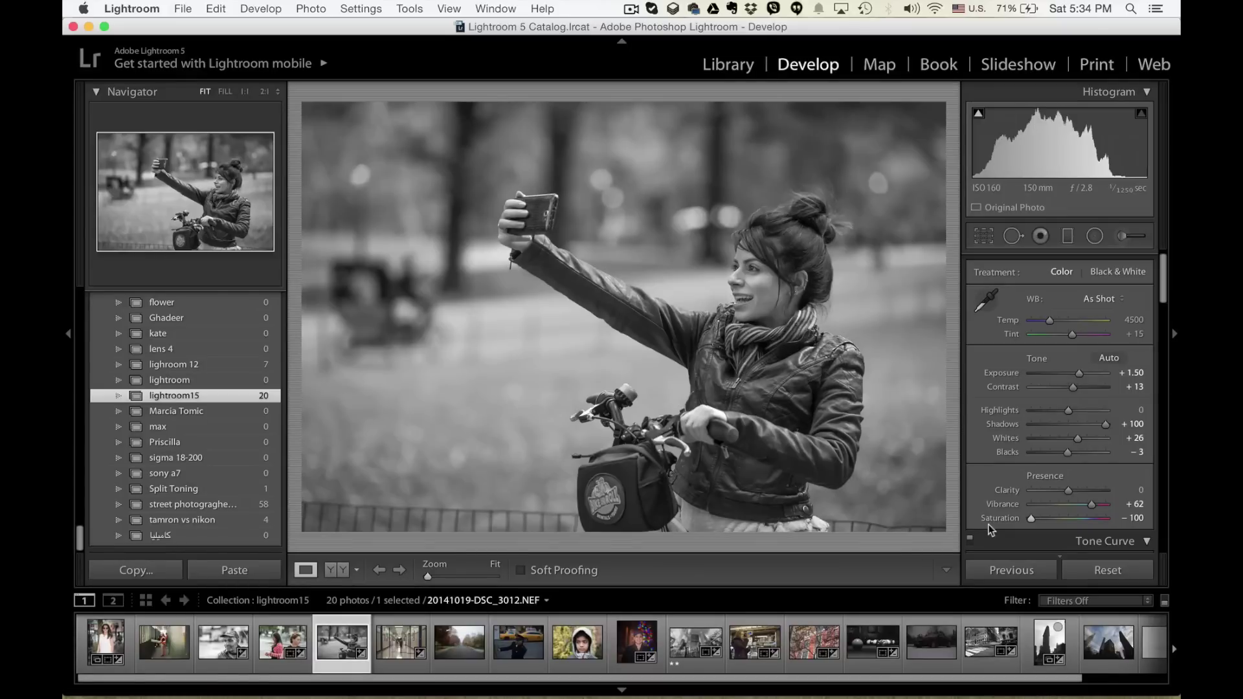
{"action": "left_click_drag", "start_coordinate": [1031, 518], "coordinate": [1062, 518]}
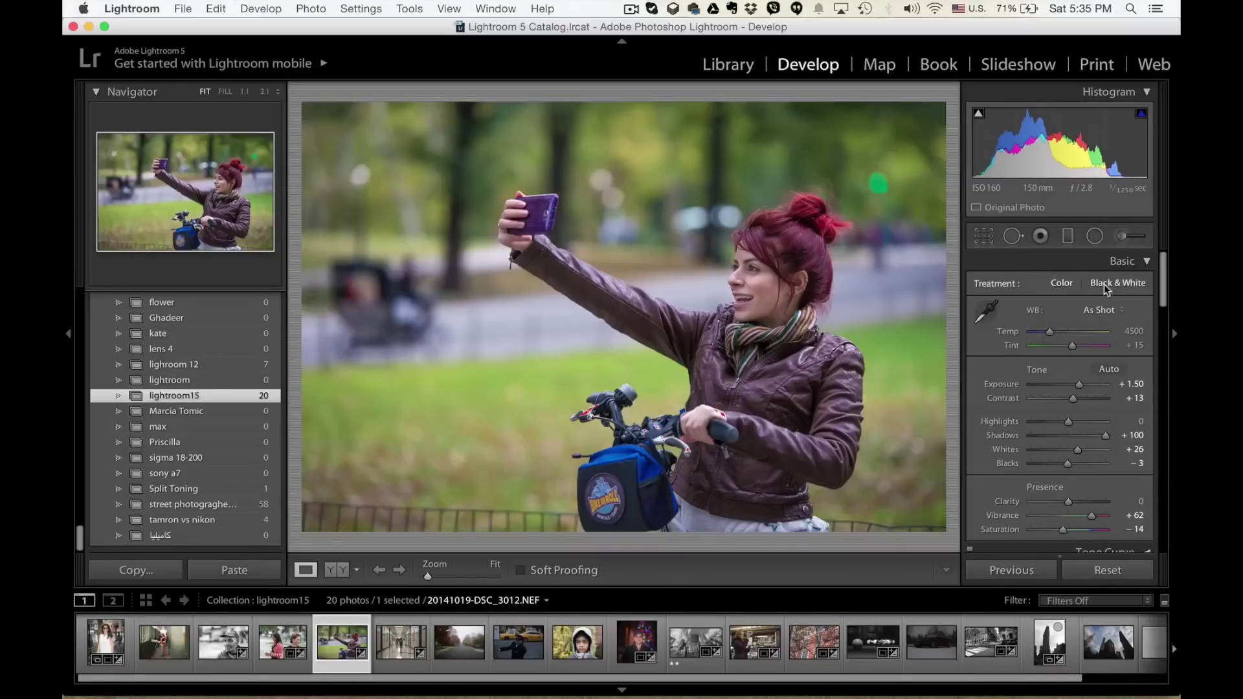
Convert the photo to the Black & White treatment and review its Black & White Mix settings.
{"action": "left_click", "coordinate": [1113, 360]}
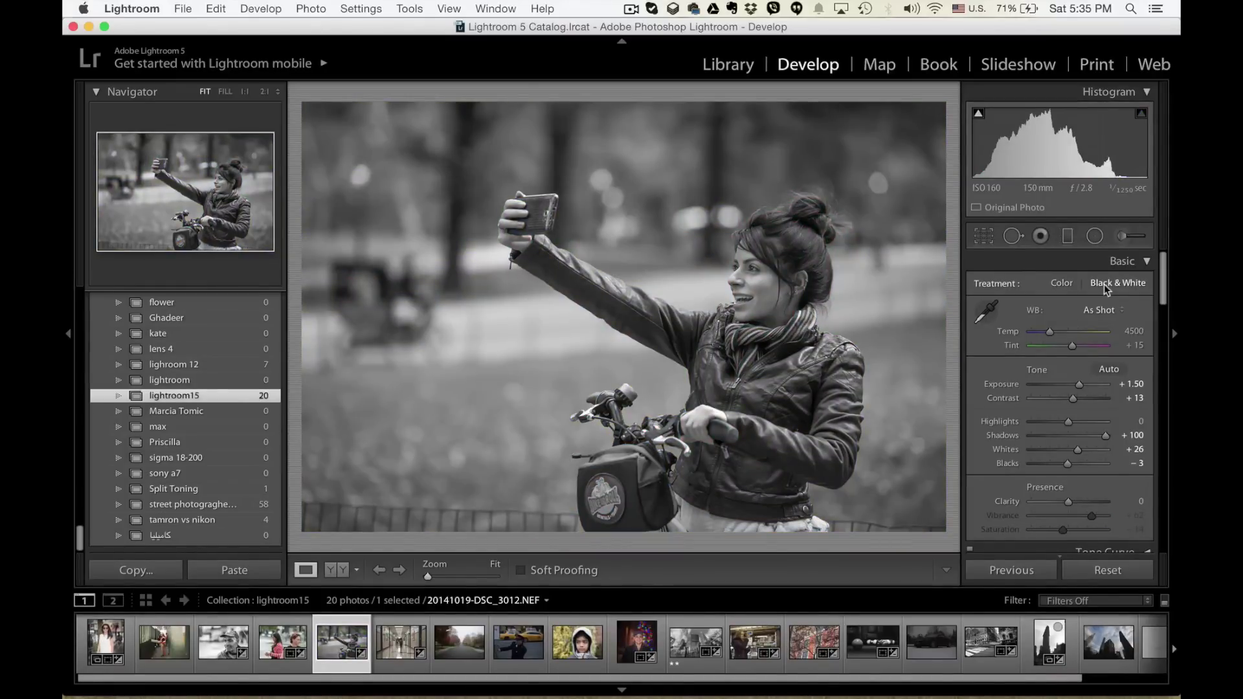
{"action": "scroll", "coordinate": [1090, 351], "scroll_direction": "down", "scroll_amount": 3}
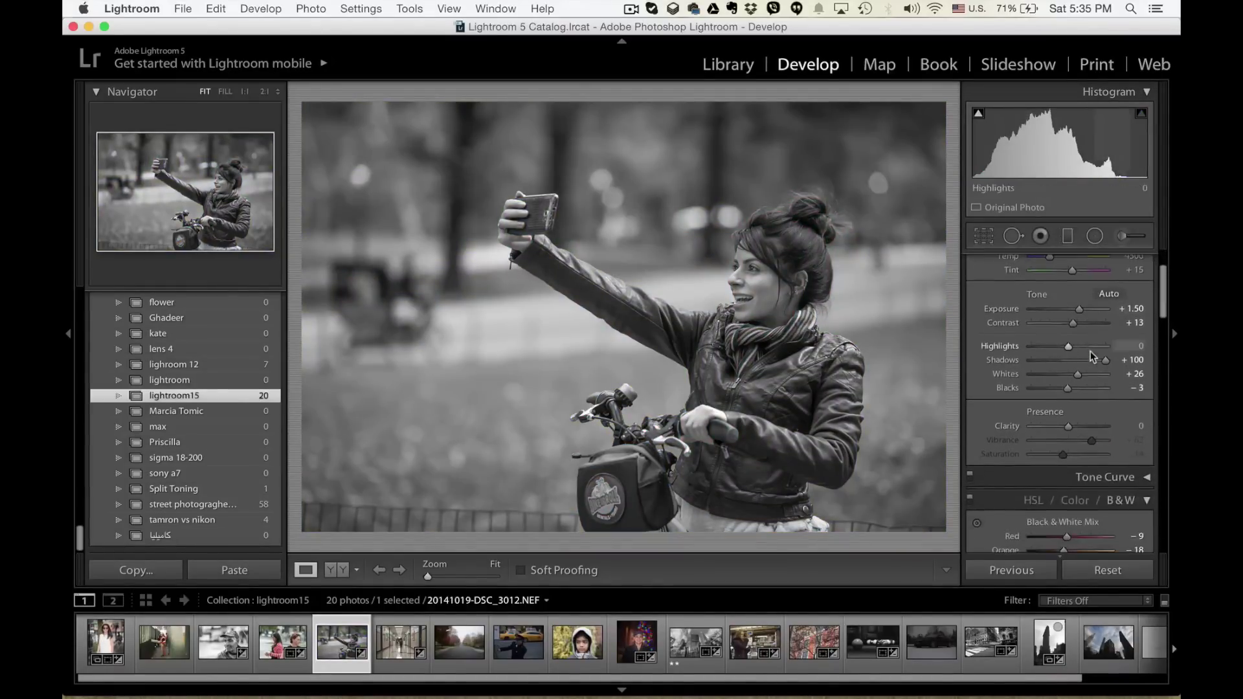
{"action": "scroll", "coordinate": [1093, 356], "scroll_direction": "down", "scroll_amount": 4}
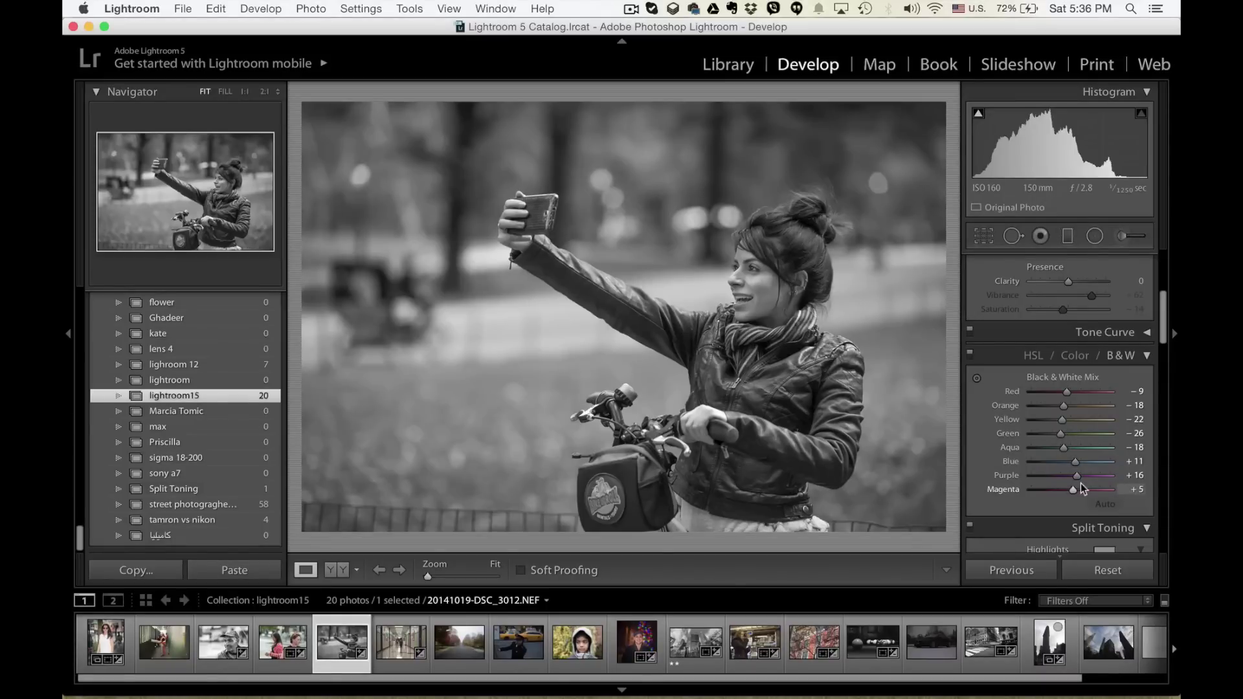
Return the photo to color and inspect the woman's hair at 1:1 before fitting the whole image again.
{"action": "left_click", "coordinate": [1072, 356]}
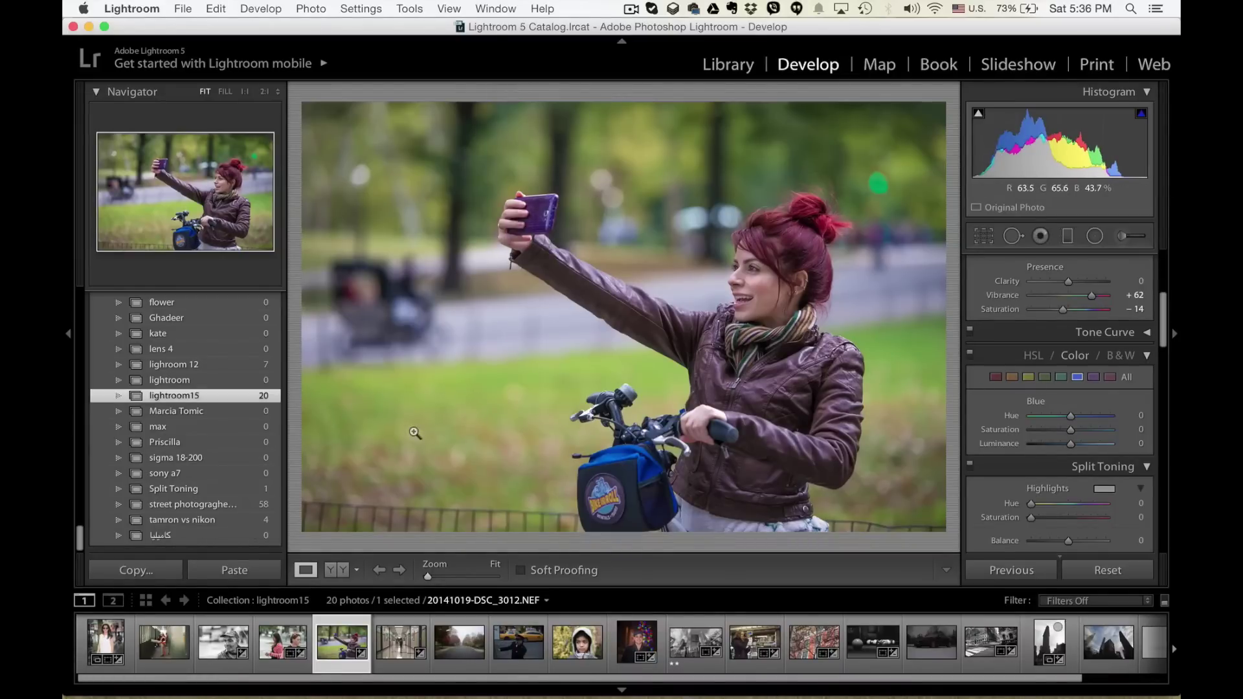
{"action": "left_click", "coordinate": [776, 224]}
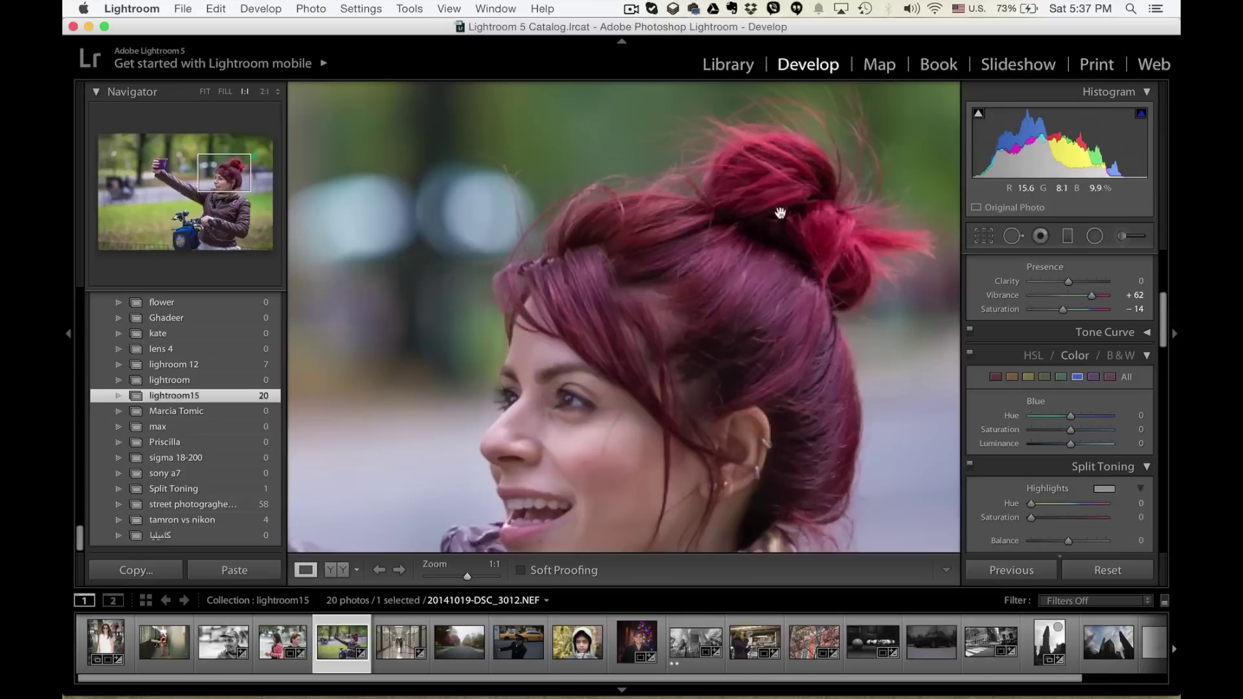
{"action": "left_click", "coordinate": [798, 220]}
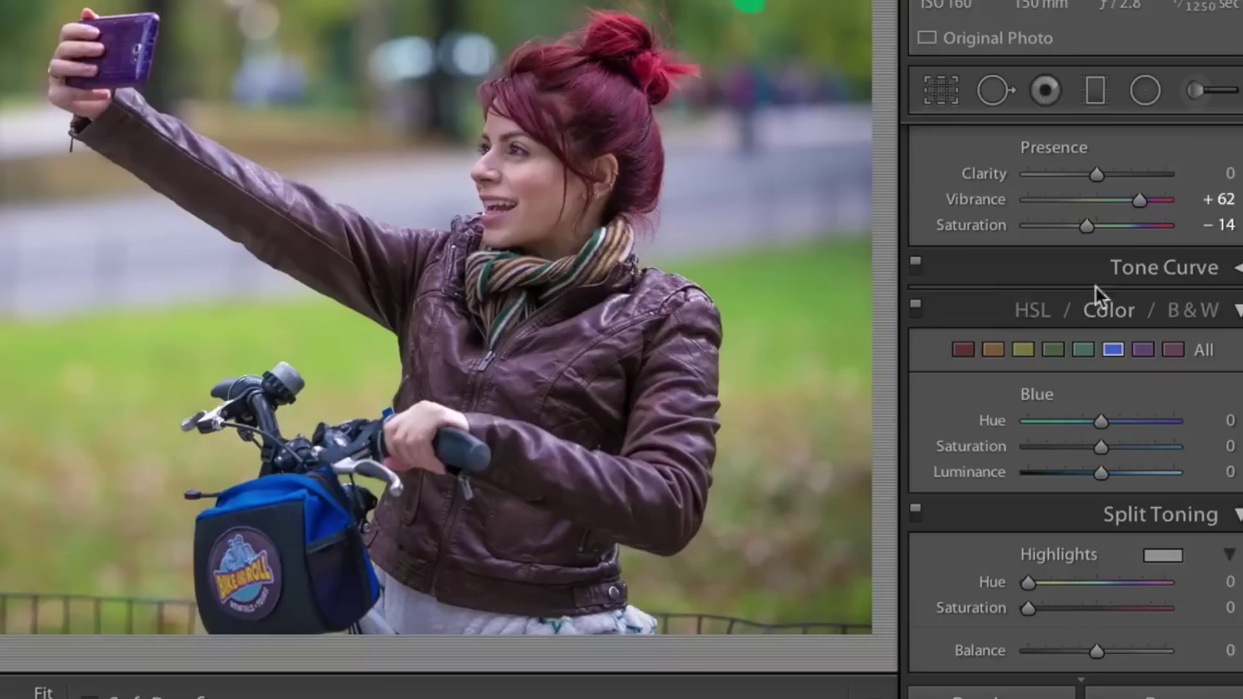
Convert the photo to black and white again and try Green in the mix at +100, ending at -100.
{"action": "left_click", "coordinate": [1193, 312]}
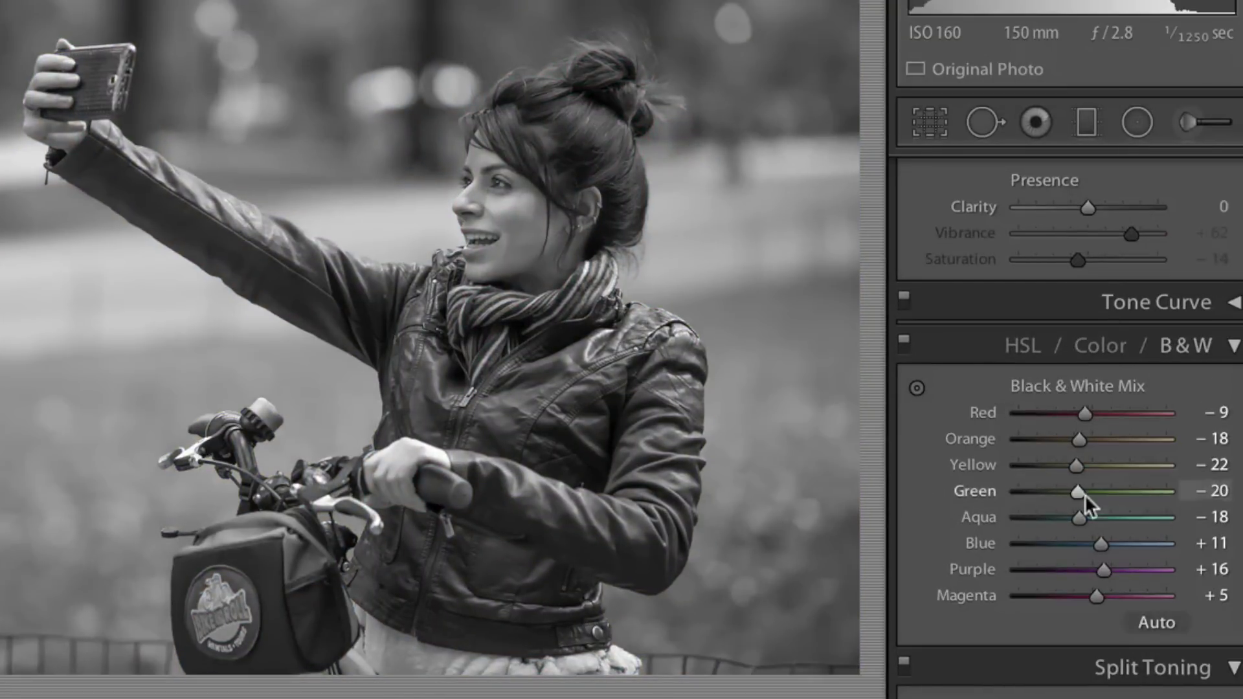
{"action": "left_click_drag", "start_coordinate": [1076, 495], "coordinate": [1179, 498]}
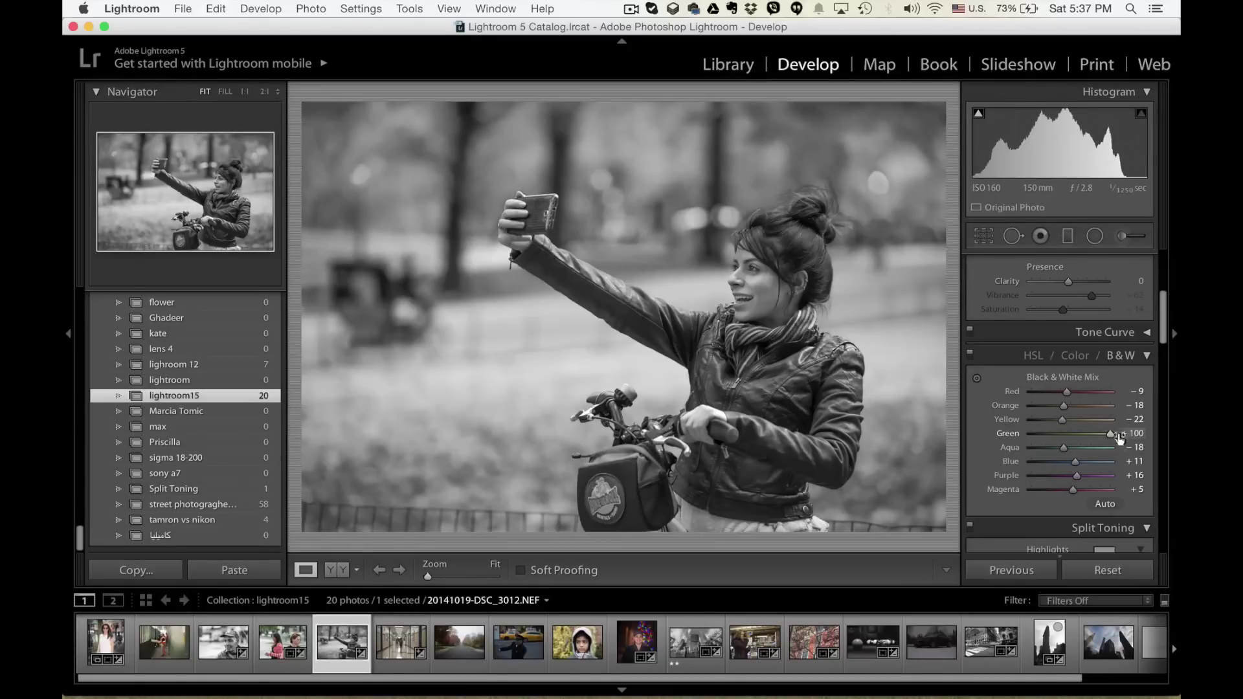
{"action": "left_click", "coordinate": [507, 348]}
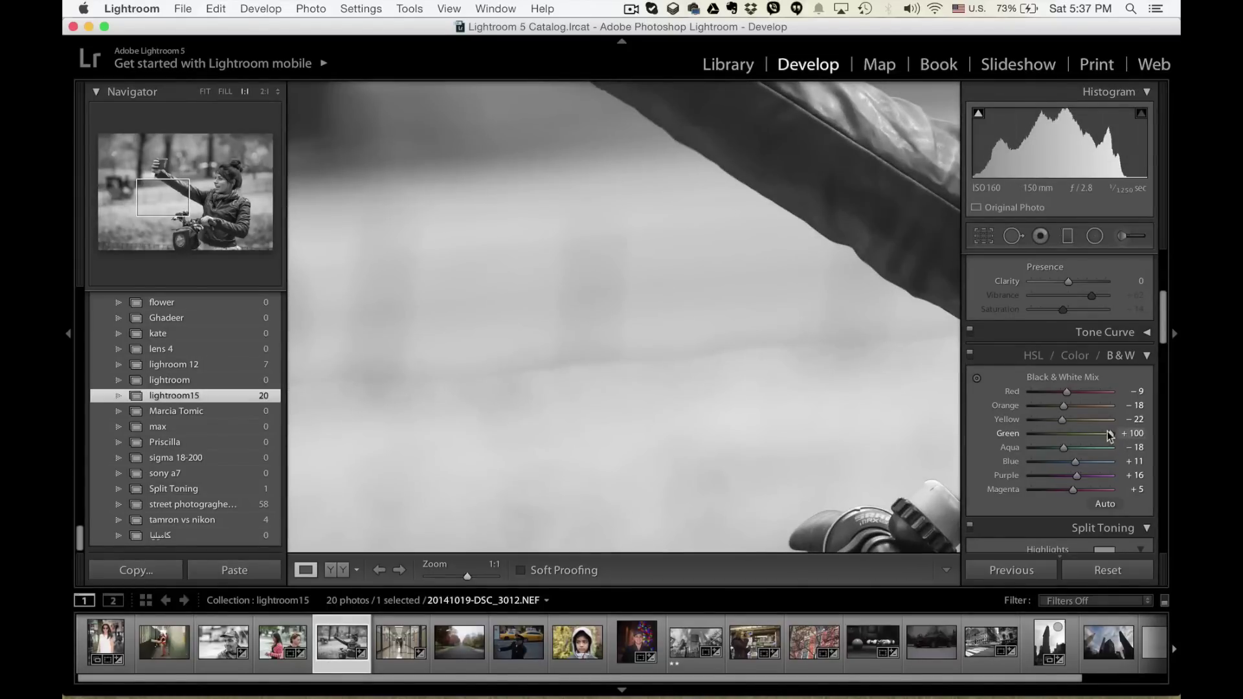
{"action": "left_click_drag", "start_coordinate": [1109, 433], "coordinate": [1039, 434]}
{"action": "key", "text": "z"}
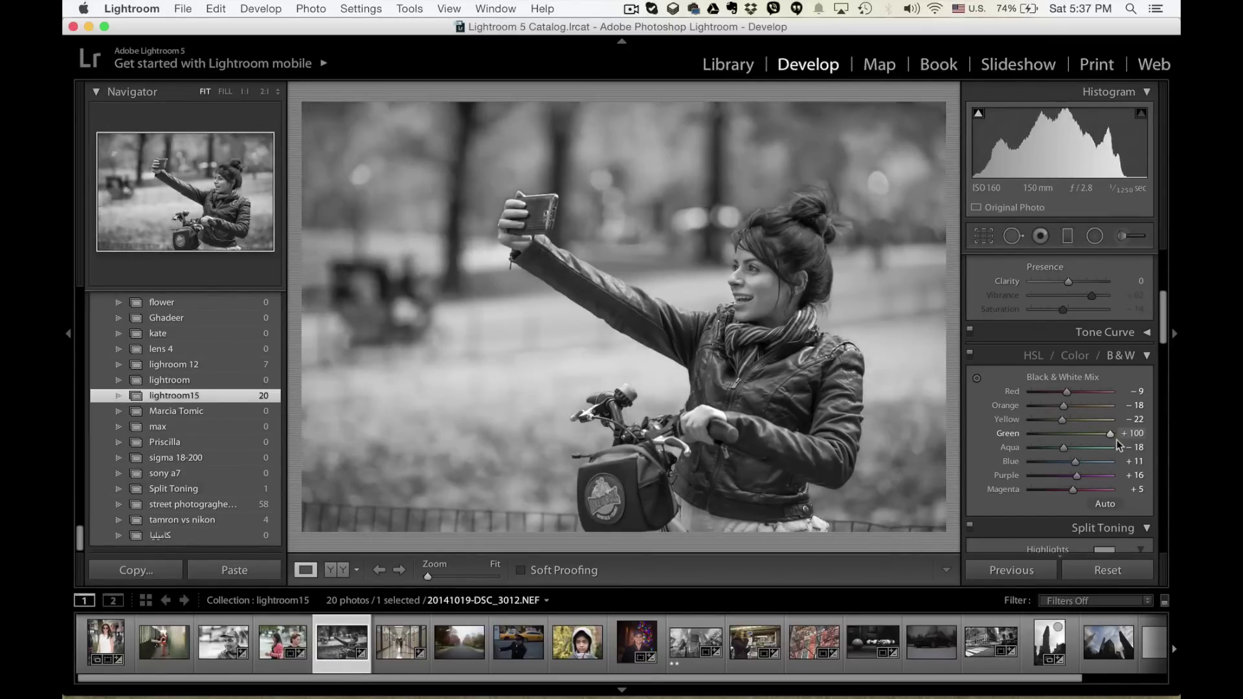
{"action": "left_click_drag", "start_coordinate": [1115, 440], "coordinate": [906, 447]}
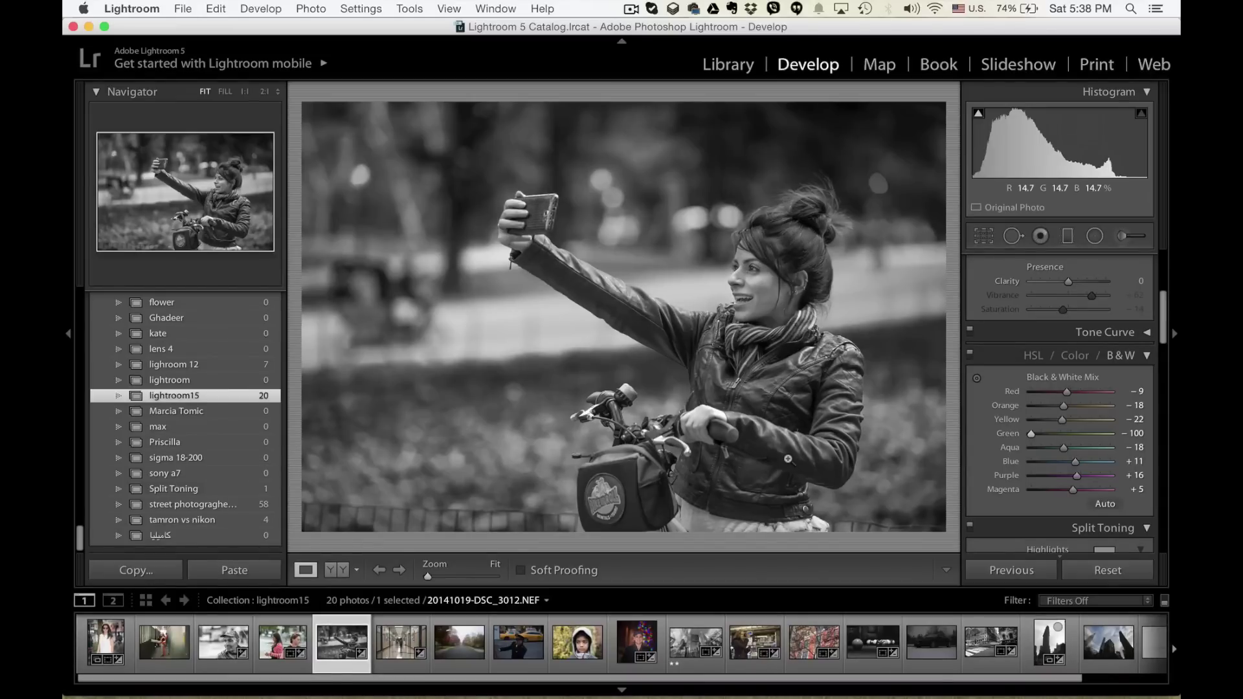
Try Blue in the Black & White Mix at its extremes while checking the bike bag up close, ending at -32.
{"action": "left_click_drag", "start_coordinate": [1075, 466], "coordinate": [1019, 468]}
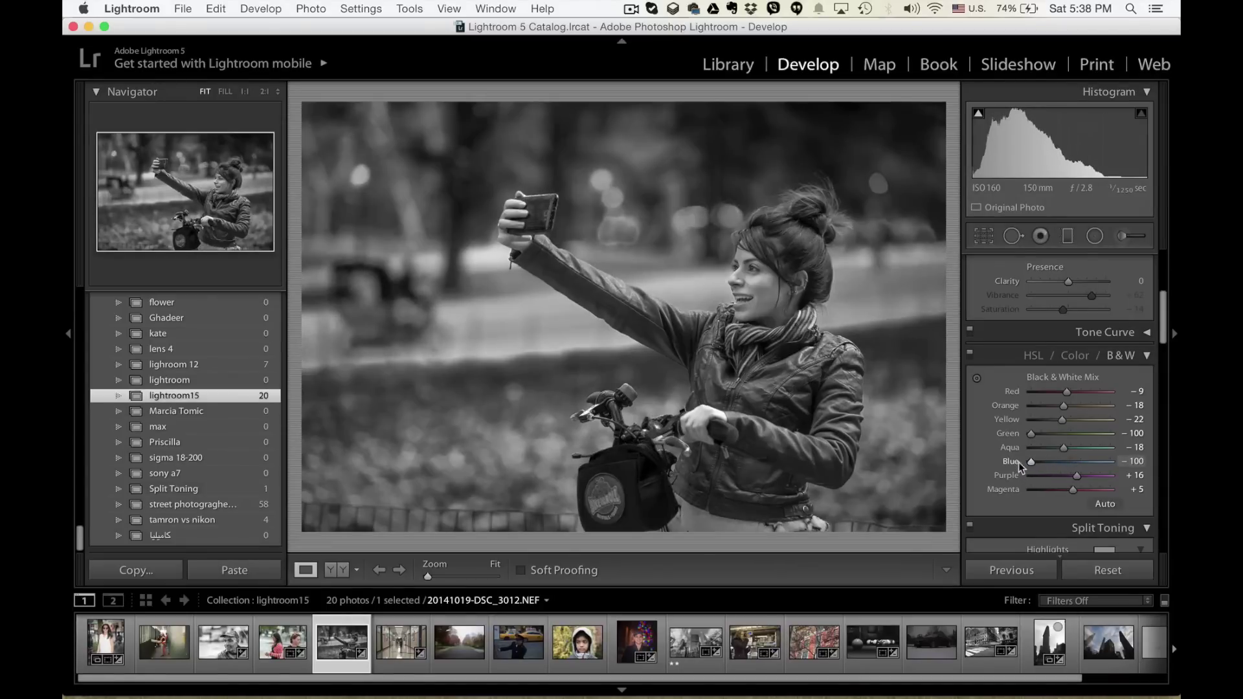
{"action": "key", "text": "z"}
{"action": "left_click_drag", "start_coordinate": [1085, 468], "coordinate": [1218, 468]}
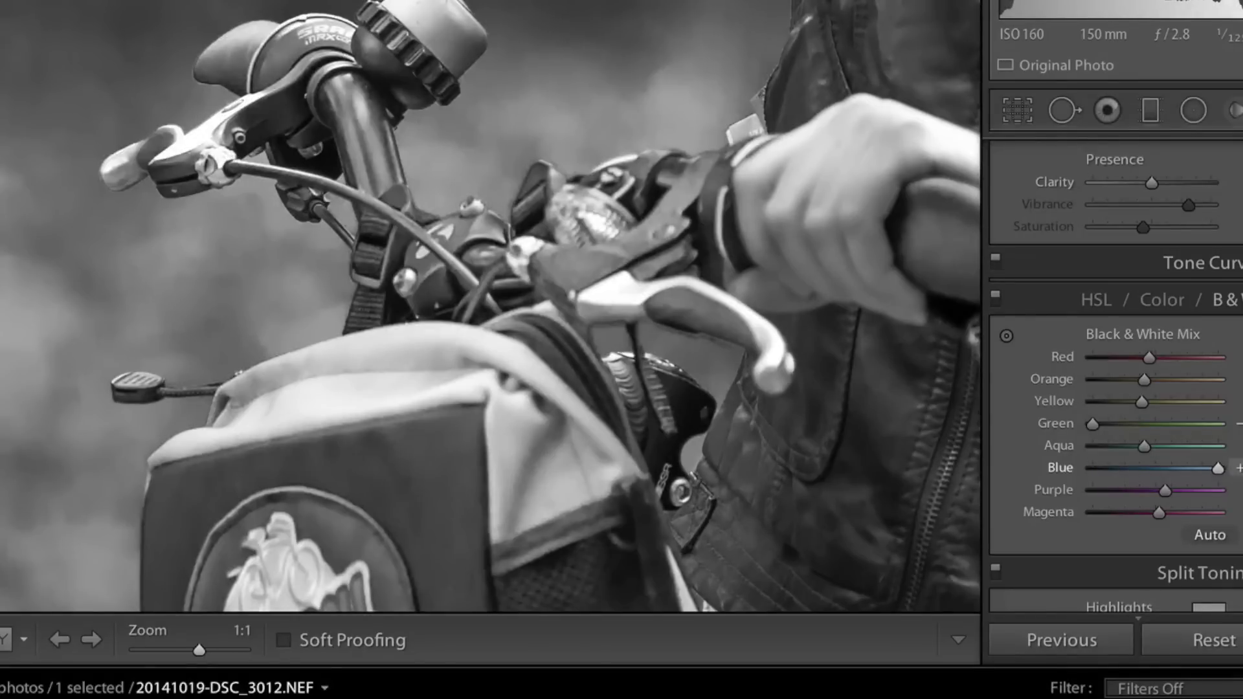
{"action": "left_click", "coordinate": [1096, 476]}
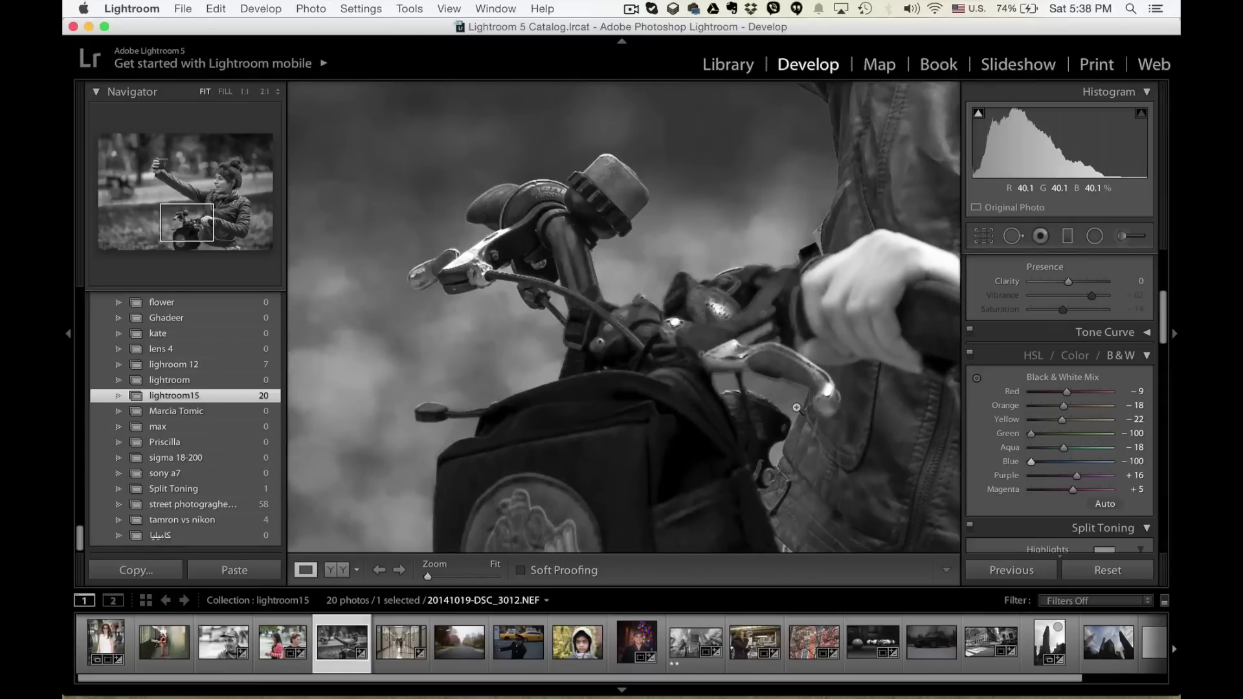
{"action": "left_click", "coordinate": [754, 393]}
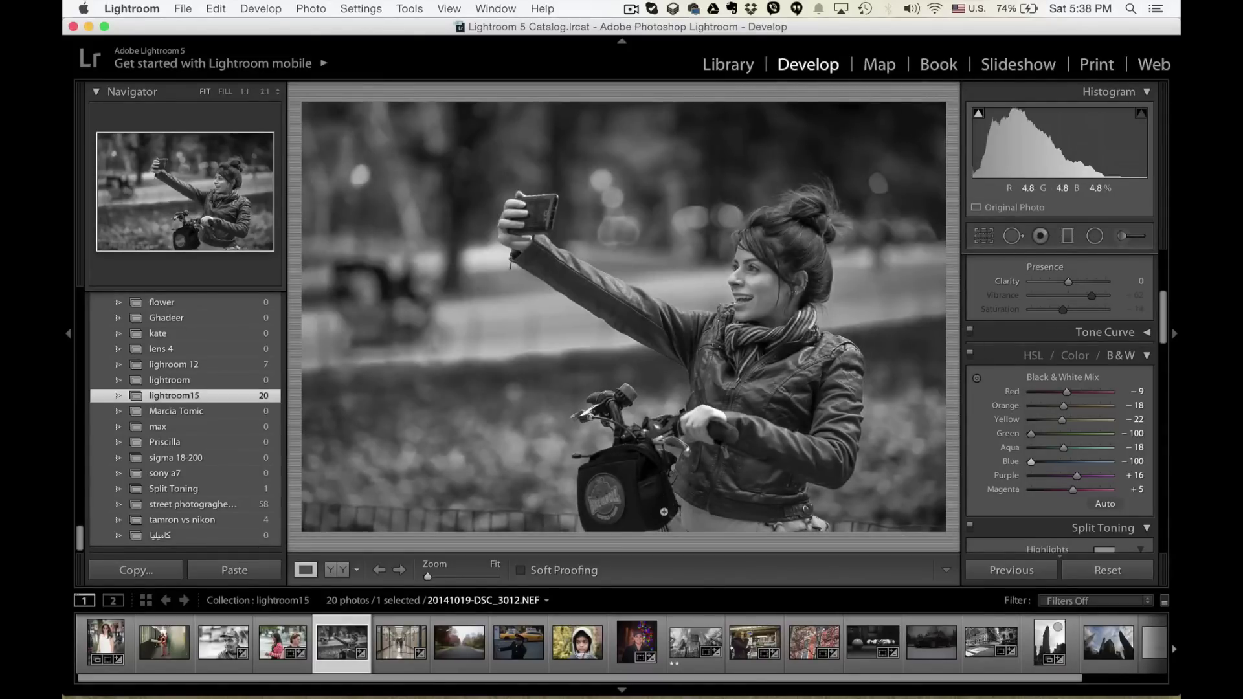
{"action": "left_click", "coordinate": [1081, 462]}
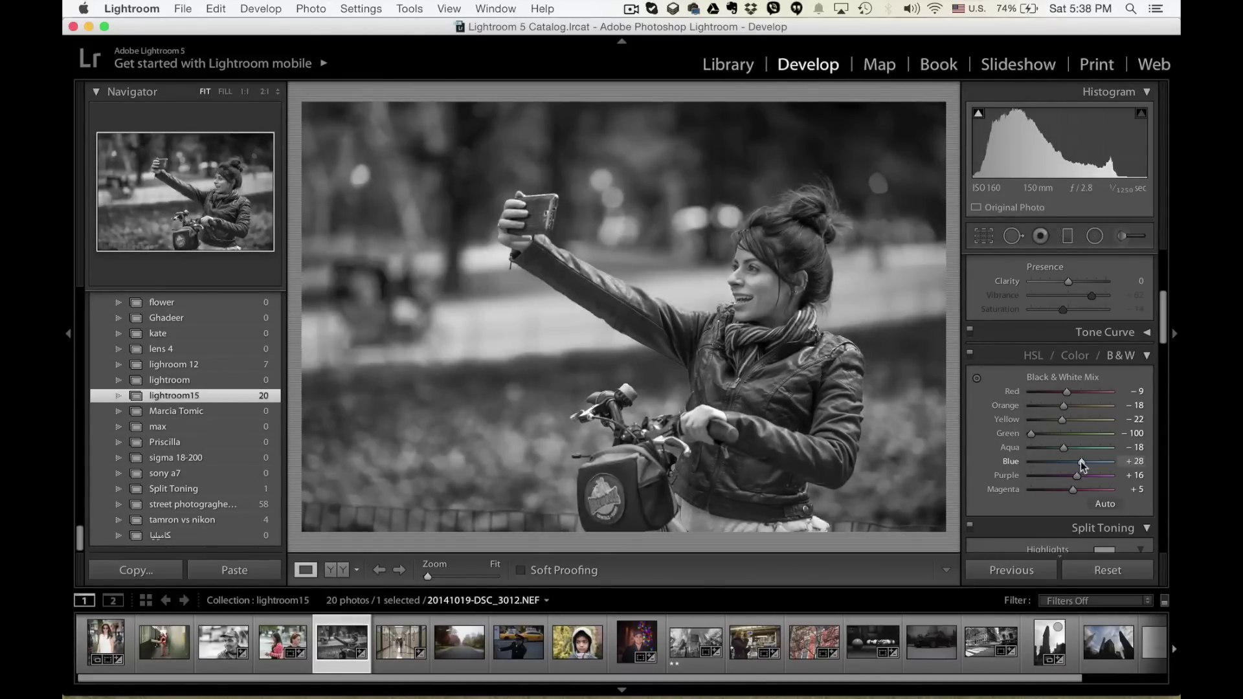
{"action": "left_click_drag", "start_coordinate": [1081, 464], "coordinate": [1058, 468]}
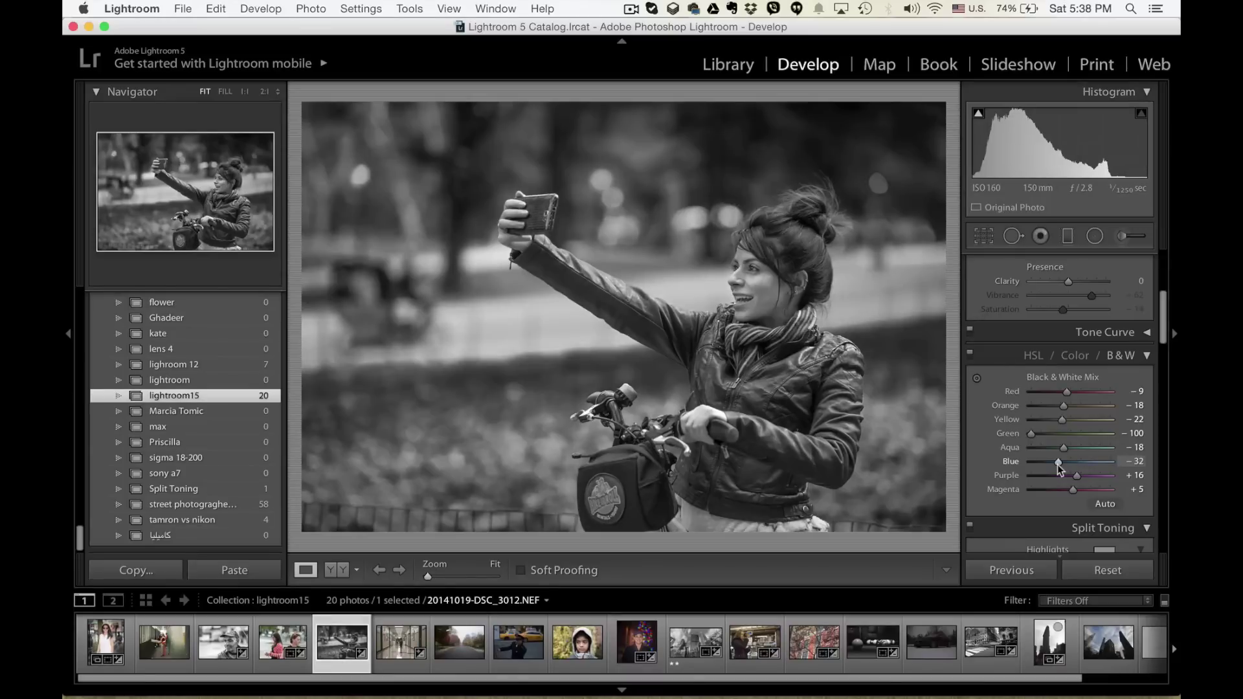
Try Red at +100 on the hair, bring it down to -13, and set Yellow to -100 in the Black & White Mix.
{"action": "left_click_drag", "start_coordinate": [1069, 394], "coordinate": [1111, 392]}
{"action": "key", "text": "z"}
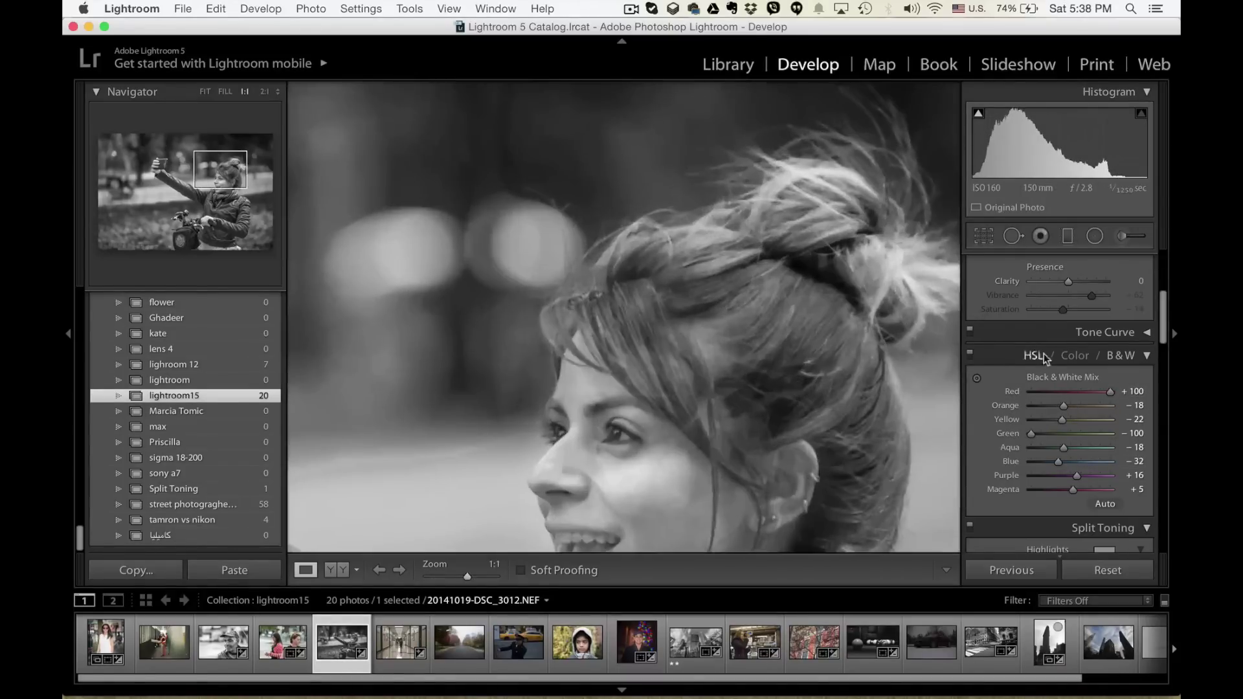
{"action": "left_click_drag", "start_coordinate": [1111, 392], "coordinate": [1061, 404]}
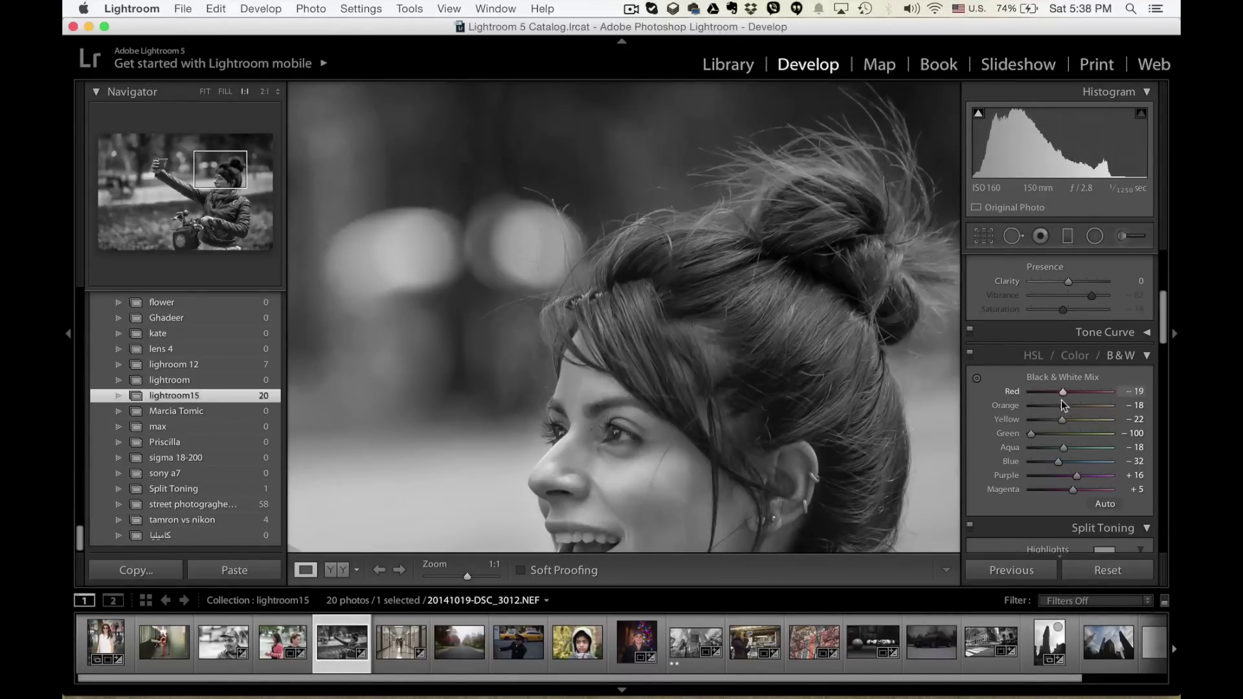
{"action": "key", "text": "z"}
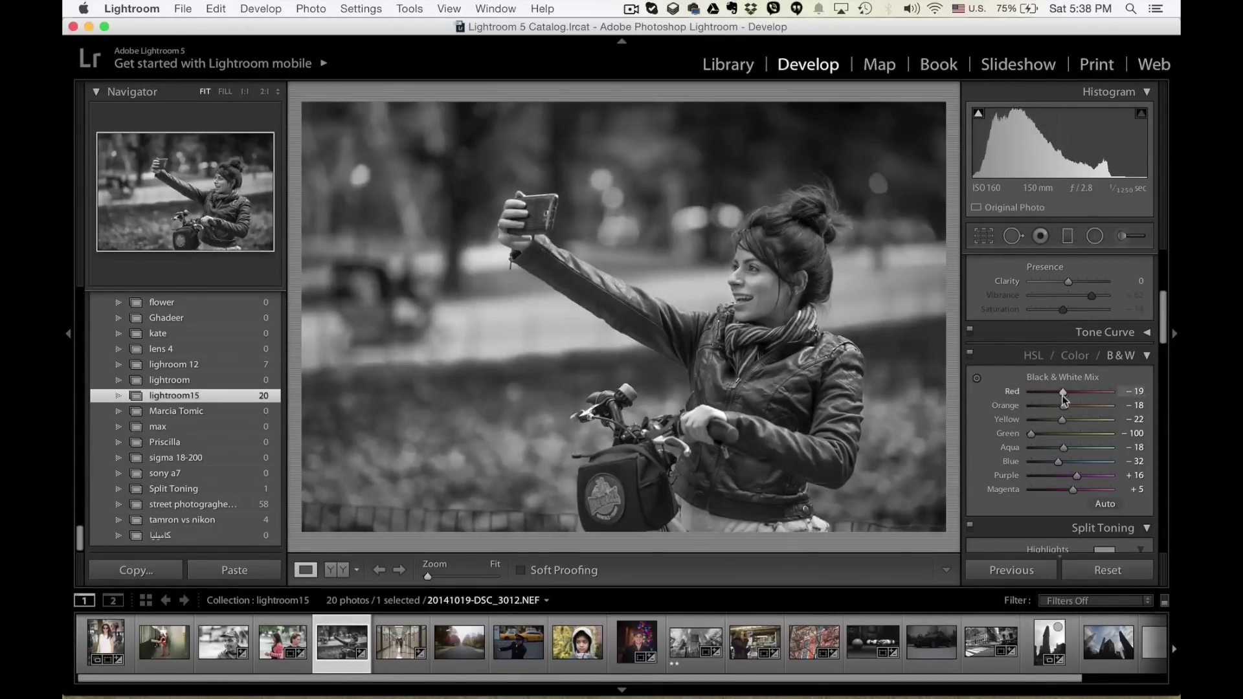
{"action": "mouse_move", "coordinate": [1063, 396]}
{"action": "left_mouse_down"}
{"action": "mouse_move", "coordinate": [1078, 396]}
{"action": "mouse_move", "coordinate": [1065, 405]}
{"action": "left_mouse_up"}
{"action": "left_click_drag", "start_coordinate": [1065, 422], "coordinate": [1034, 456]}
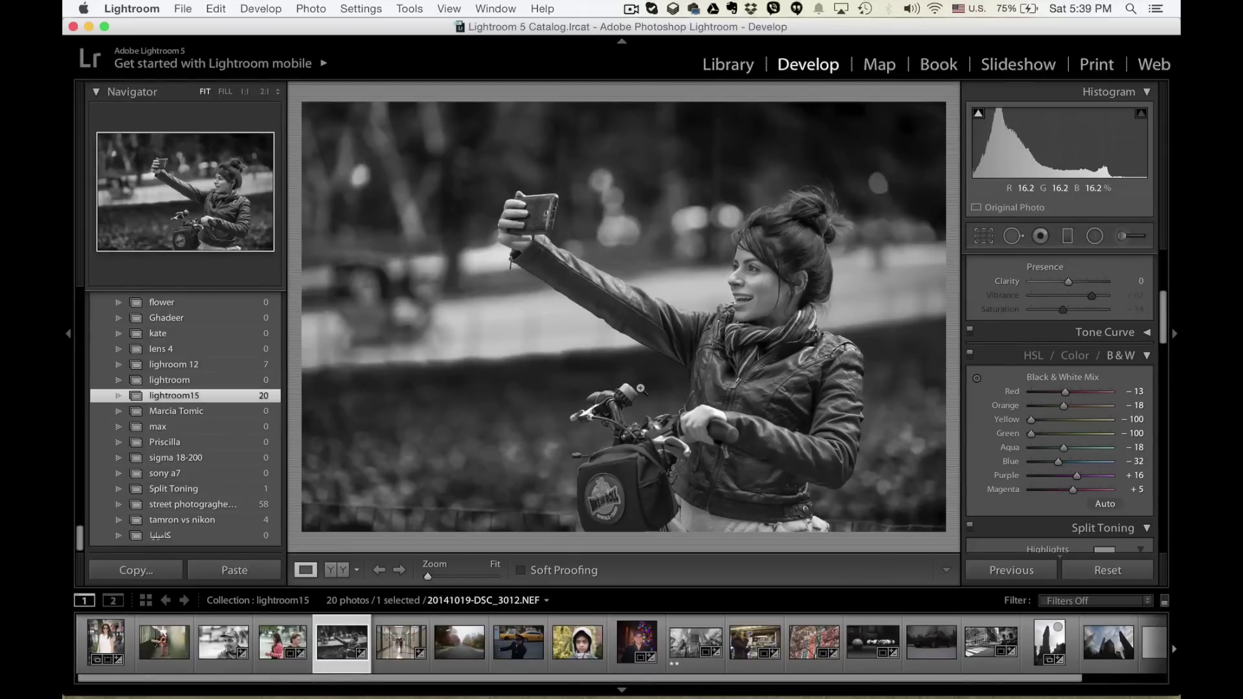
Reset Red, Orange, Yellow, Green, Aqua and Blue in the Black & White Mix to 0.
{"action": "double_click", "coordinate": [1011, 391]}
{"action": "double_click", "coordinate": [1005, 405]}
{"action": "double_click", "coordinate": [1007, 419]}
{"action": "double_click", "coordinate": [1009, 434]}
{"action": "double_click", "coordinate": [1010, 447]}
{"action": "double_click", "coordinate": [1011, 461]}
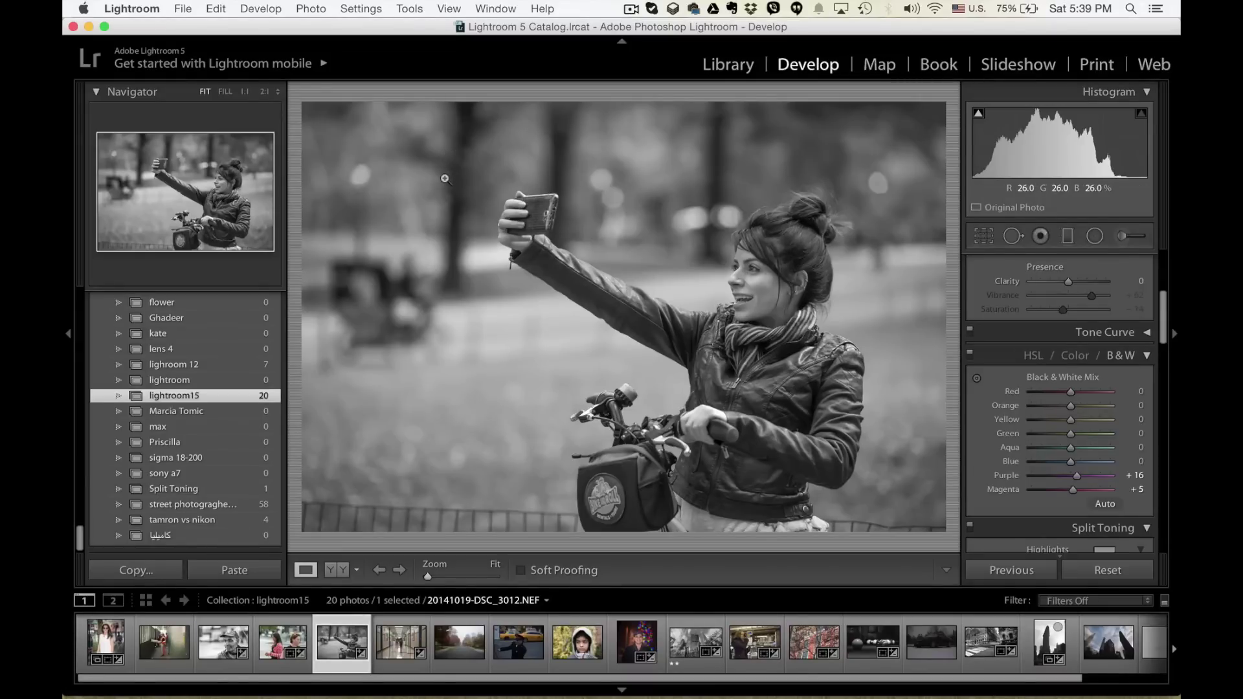
Return the photo to color and create a virtual copy of it.
{"action": "left_click", "coordinate": [1075, 356]}
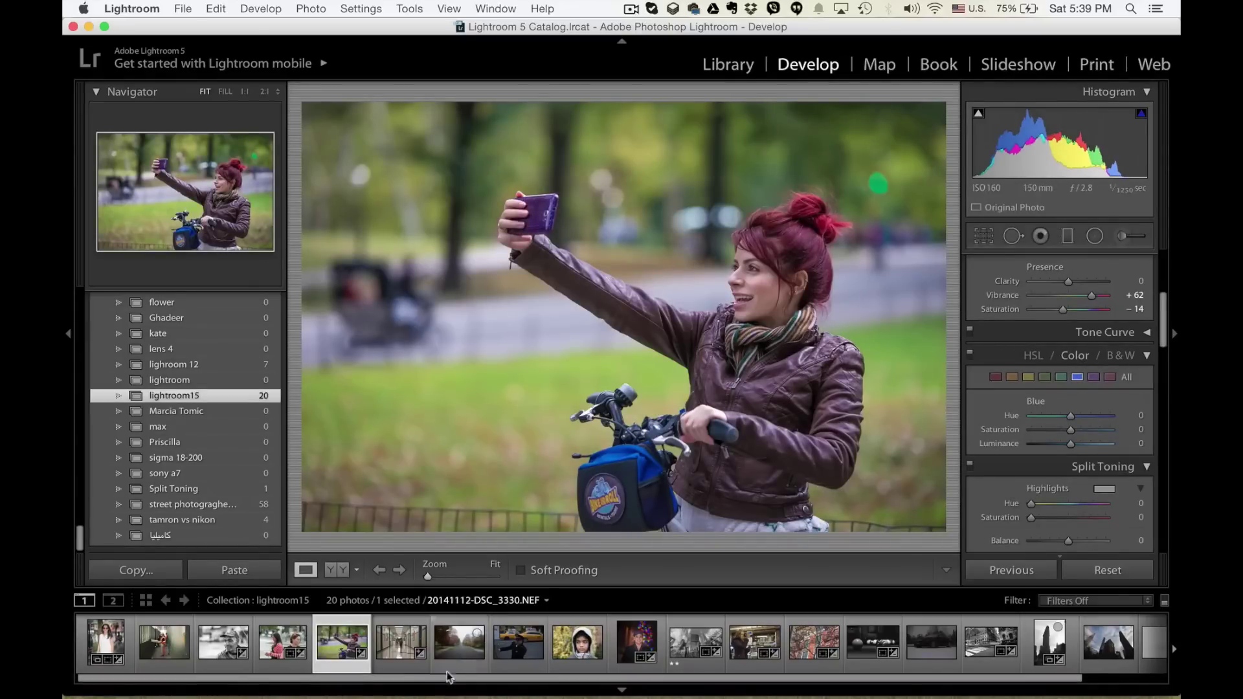
{"action": "right_click", "coordinate": [629, 203]}
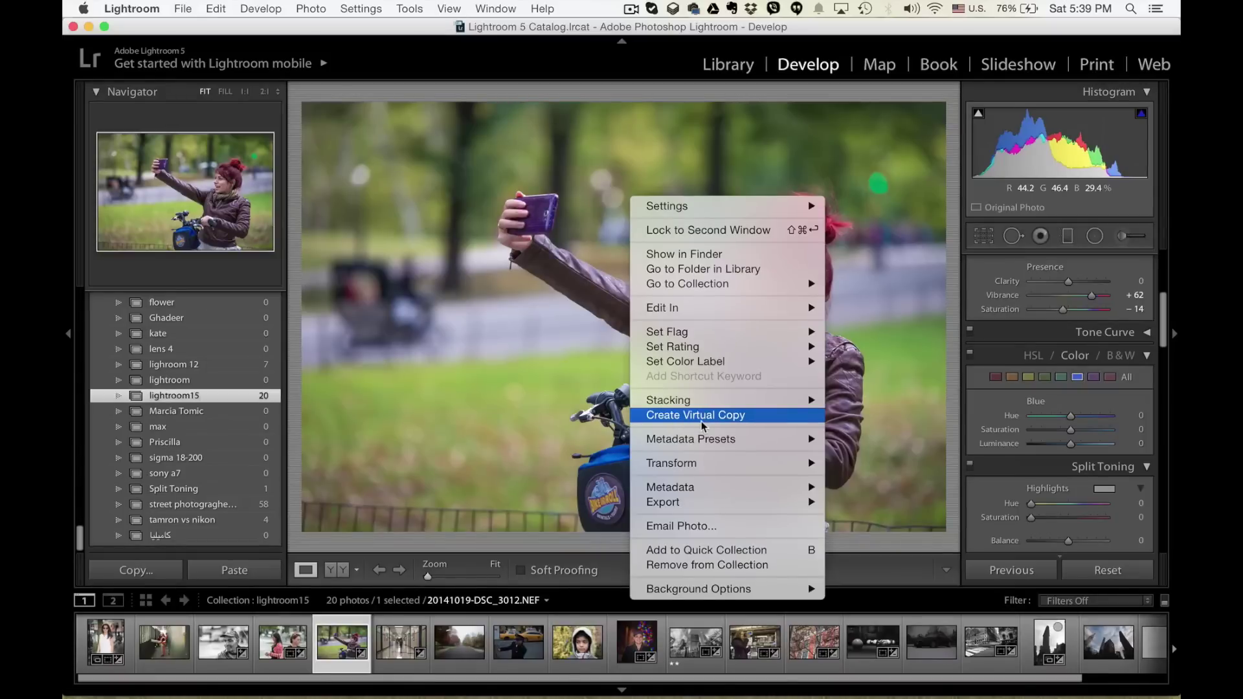
{"action": "left_click", "coordinate": [750, 419]}
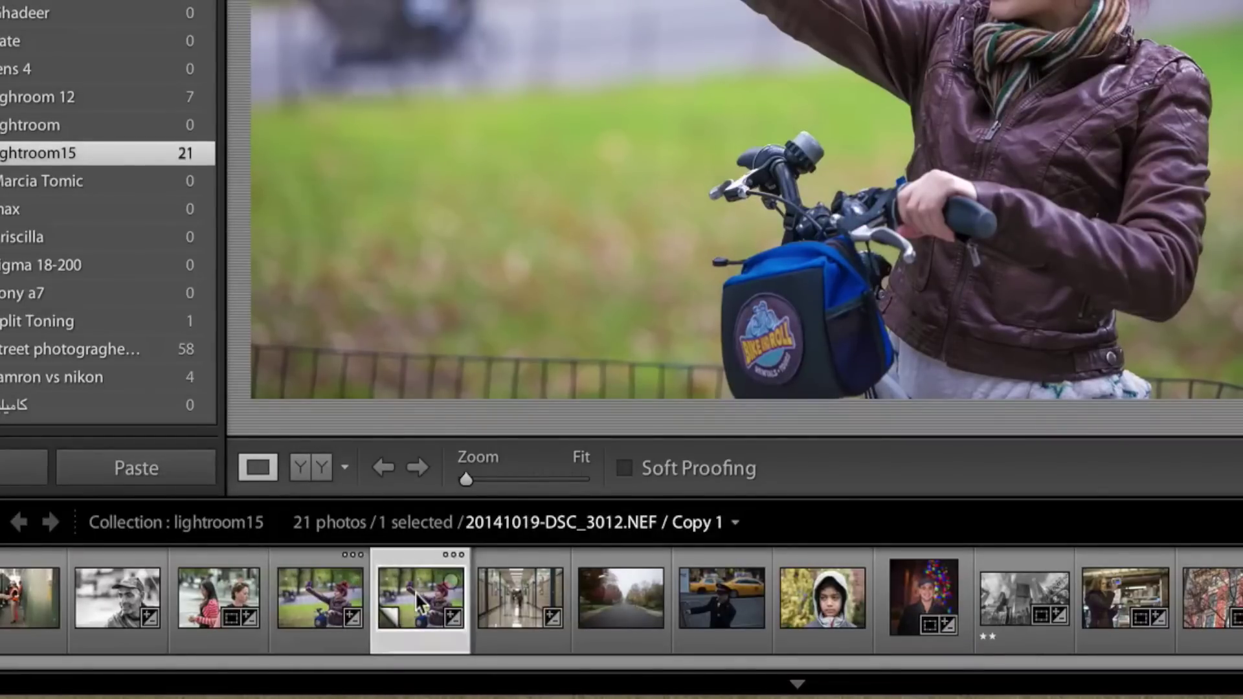
Select the original 20141019-DSC_3012.NEF rather than its copy and convert it to black and white.
{"action": "left_click", "coordinate": [315, 595]}
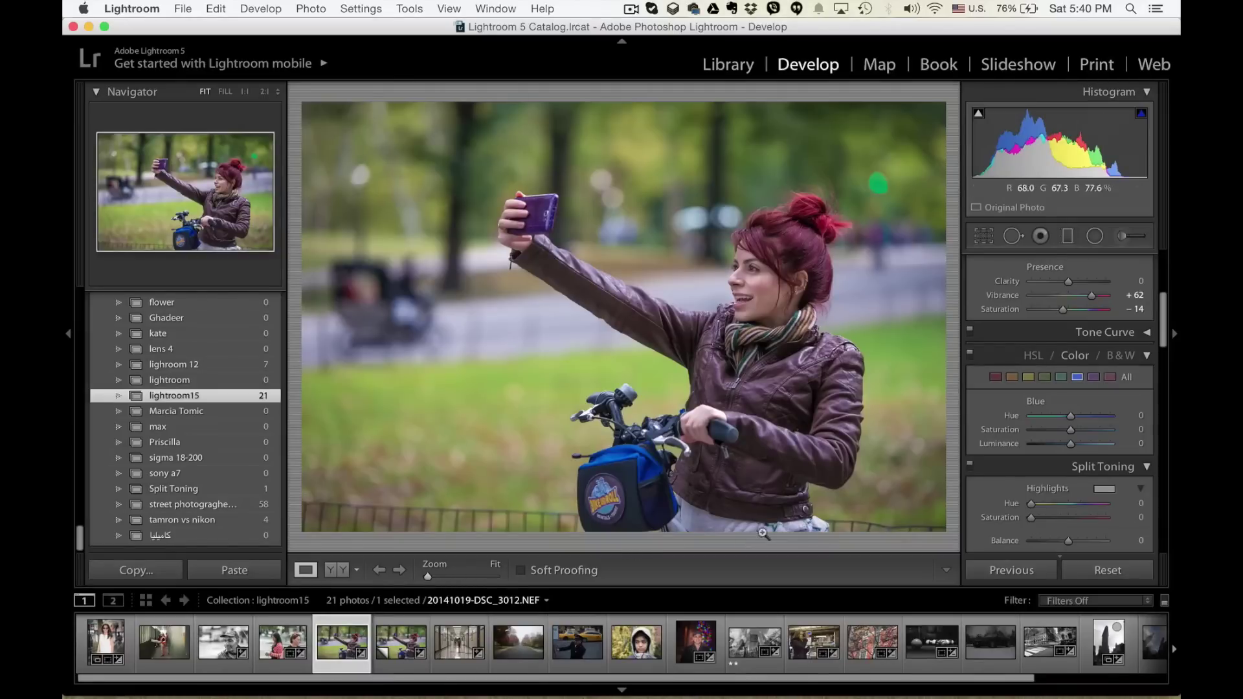
{"action": "scroll", "coordinate": [1063, 412], "scroll_direction": "up", "scroll_amount": 5}
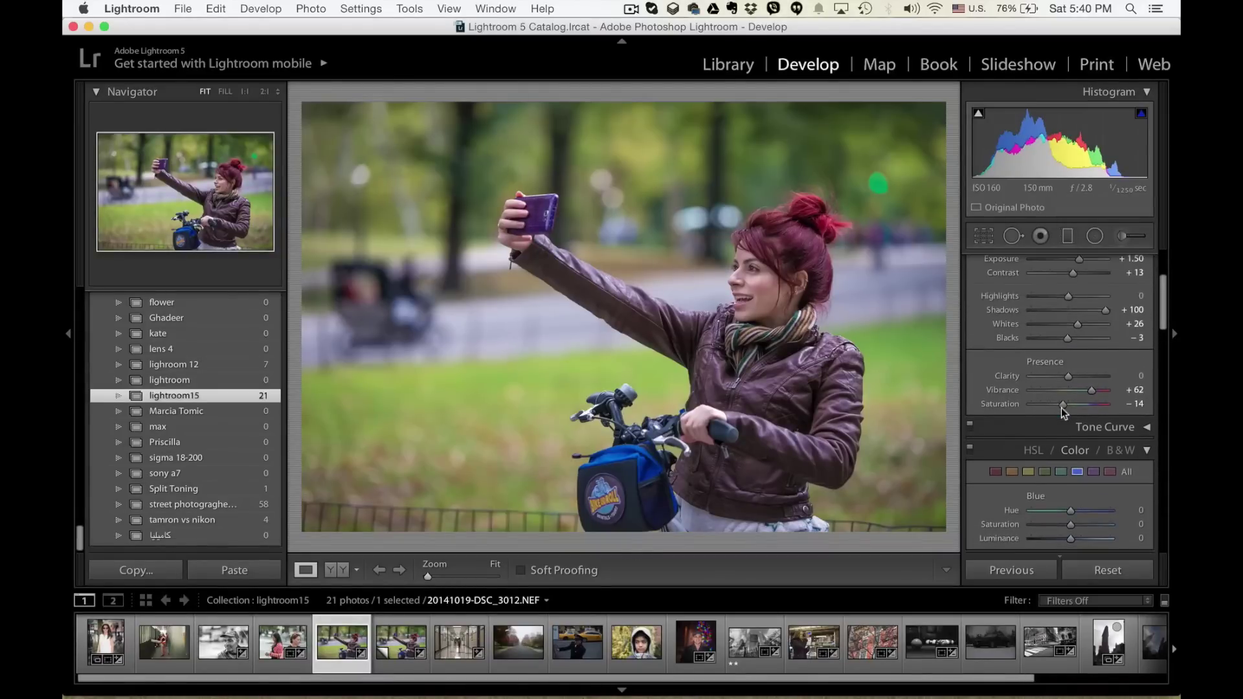
{"action": "scroll", "coordinate": [1064, 412], "scroll_direction": "down", "scroll_amount": 6}
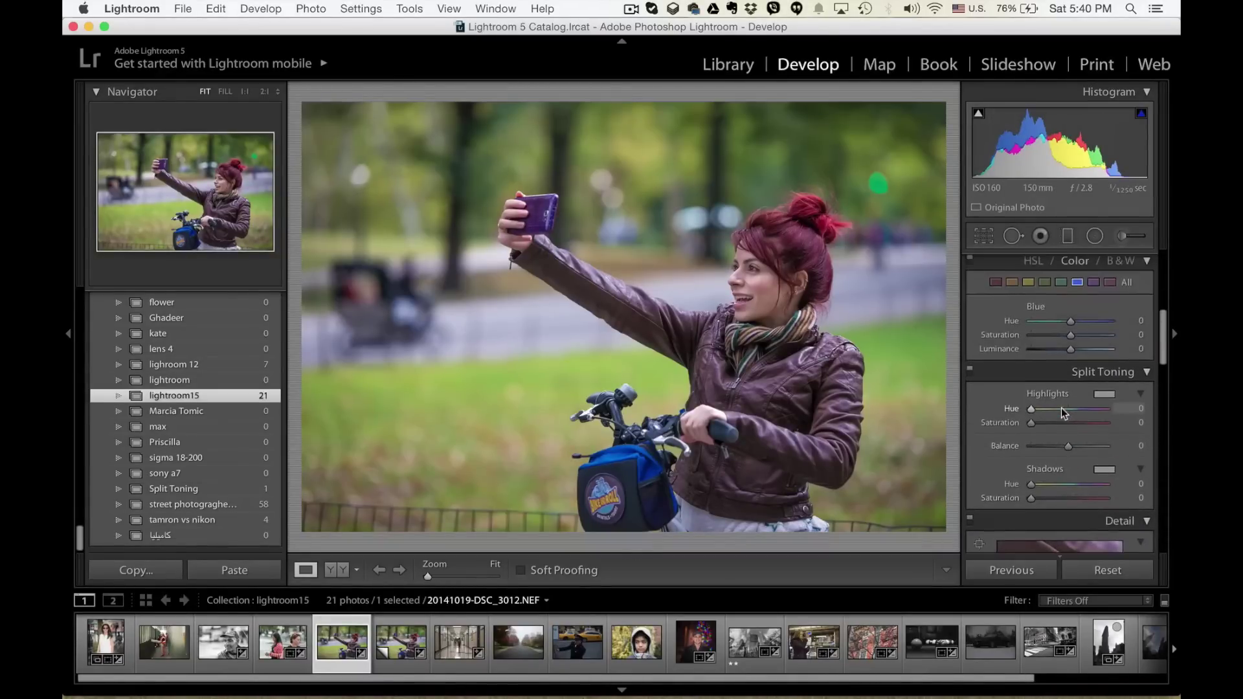
{"action": "scroll", "coordinate": [1064, 412], "scroll_direction": "up", "scroll_amount": 1}
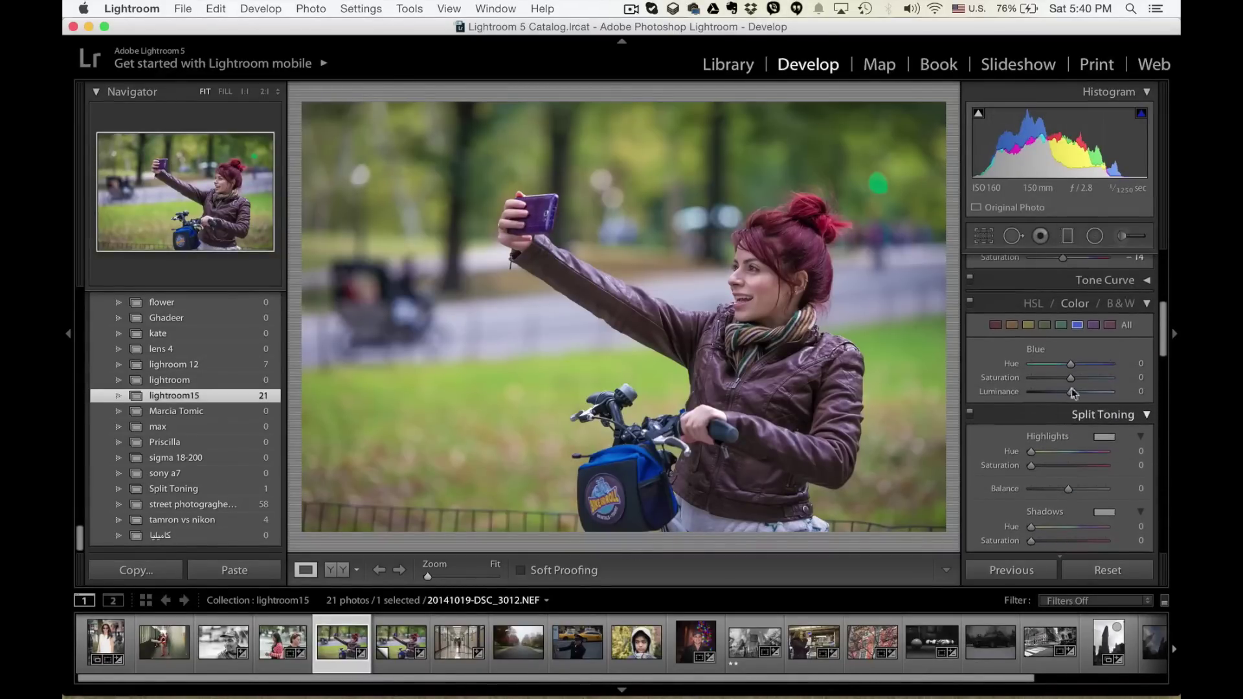
{"action": "left_click", "coordinate": [1120, 305]}
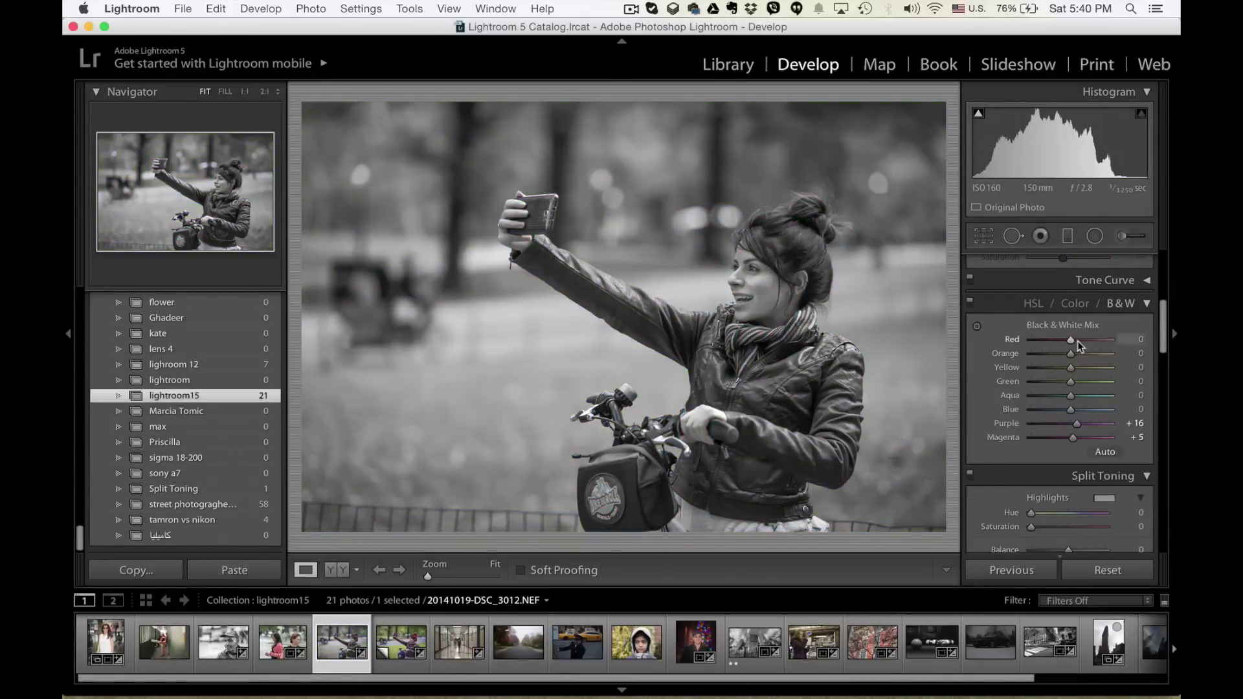
Set the Black & White Mix to Yellow -88, Blue -86, Green -74 and Purple -25.
{"action": "left_click_drag", "start_coordinate": [1068, 367], "coordinate": [1035, 366]}
{"action": "left_click", "coordinate": [1039, 405]}
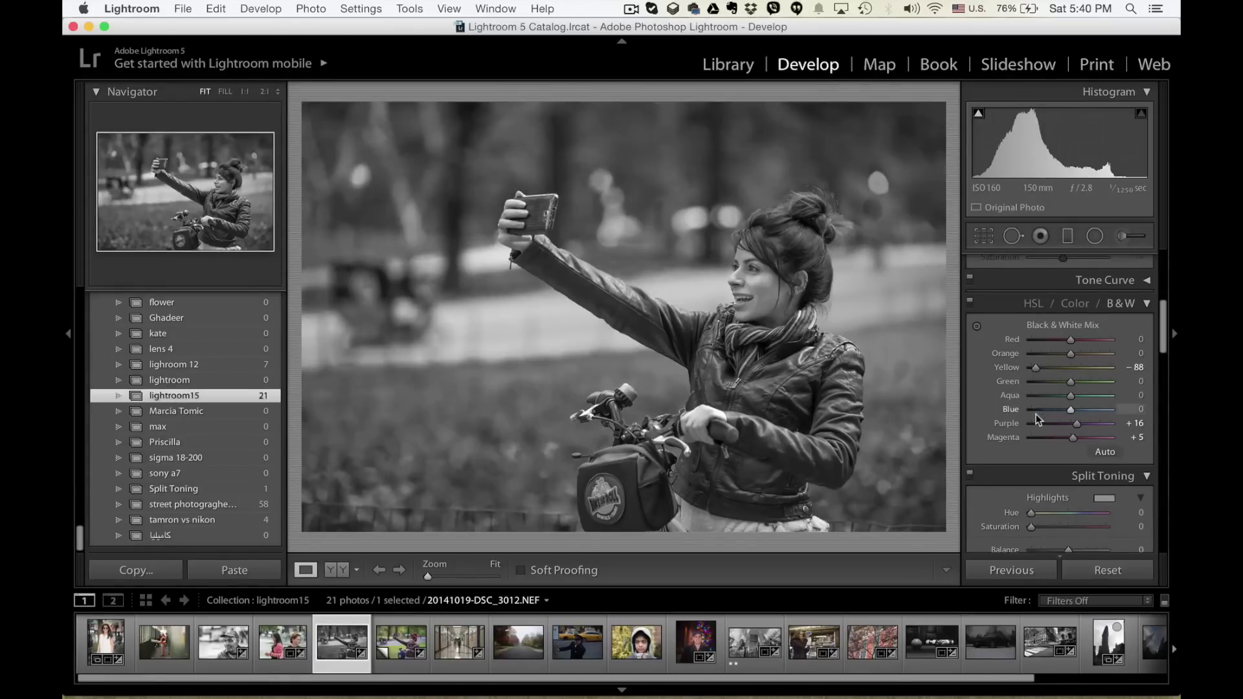
{"action": "left_click", "coordinate": [1040, 382]}
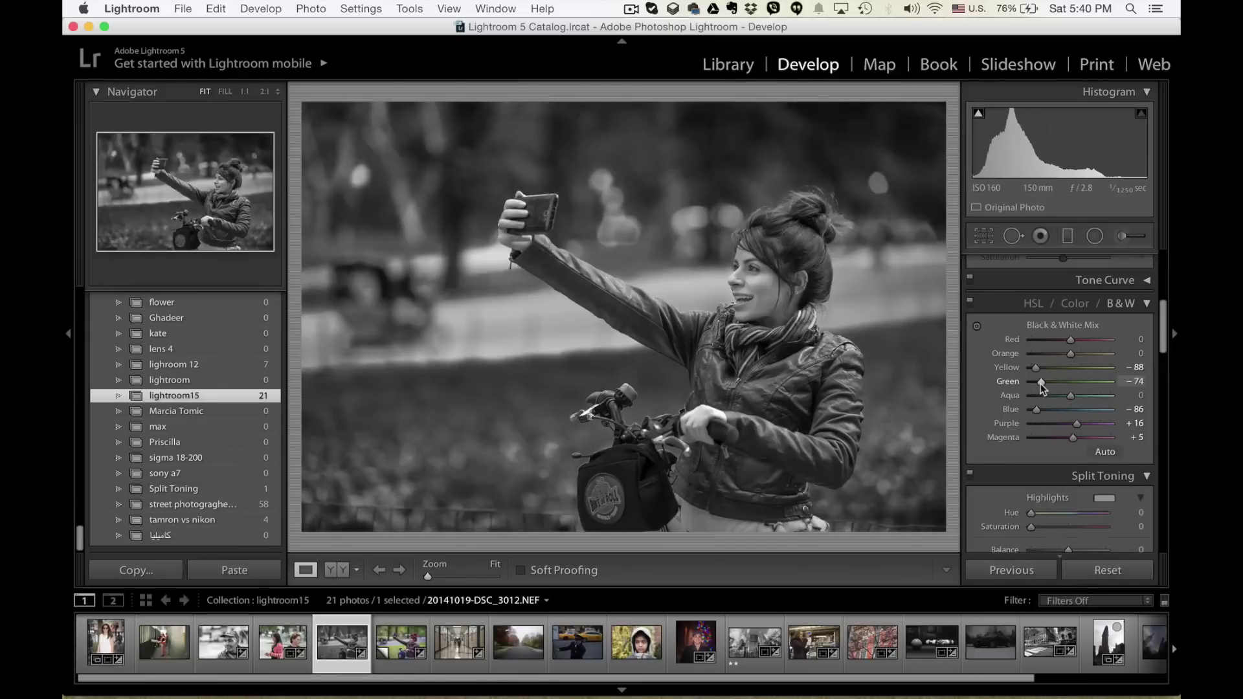
{"action": "left_click", "coordinate": [1061, 424]}
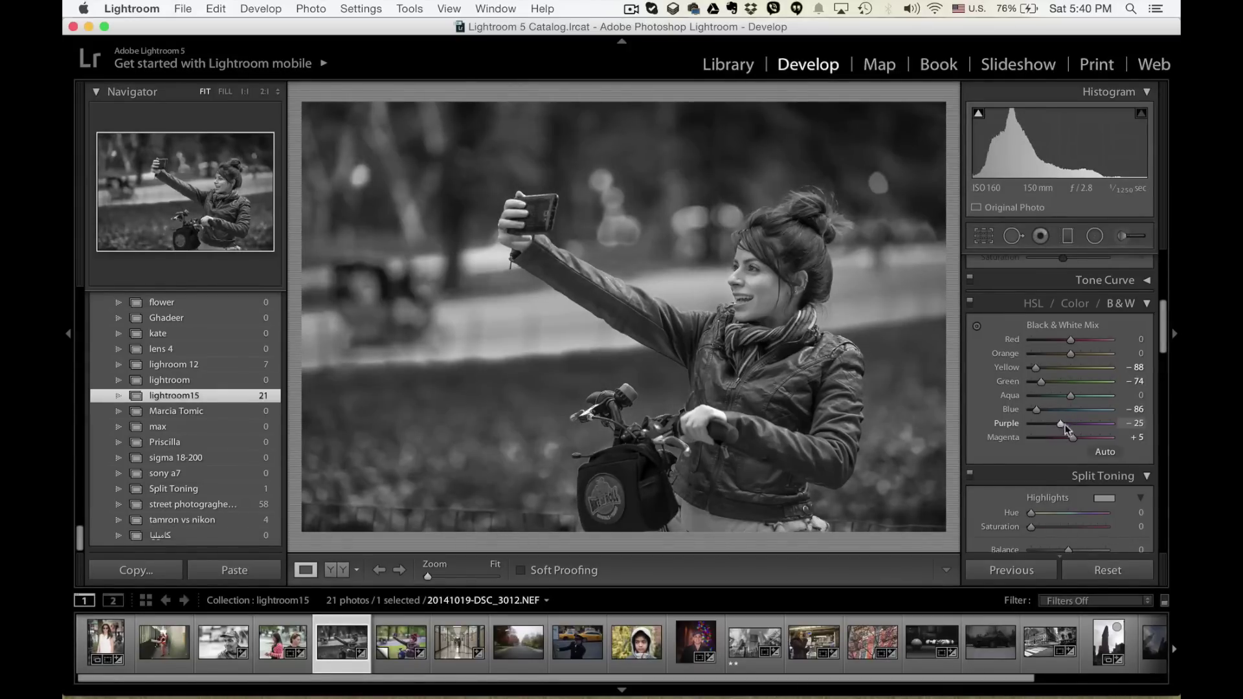
Set Magenta in the Black & White Mix to -25 and compare the black and white original with its color virtual copy.
{"action": "left_click_drag", "start_coordinate": [1107, 440], "coordinate": [1036, 453]}
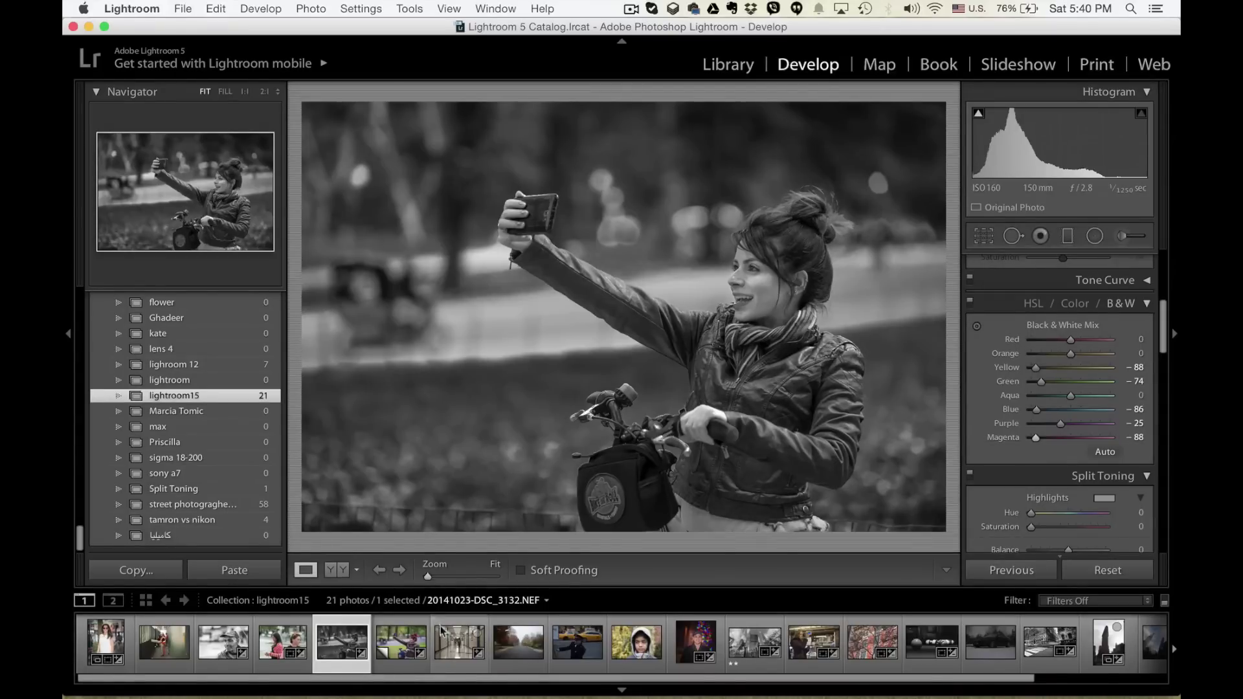
{"action": "left_click", "coordinate": [388, 647]}
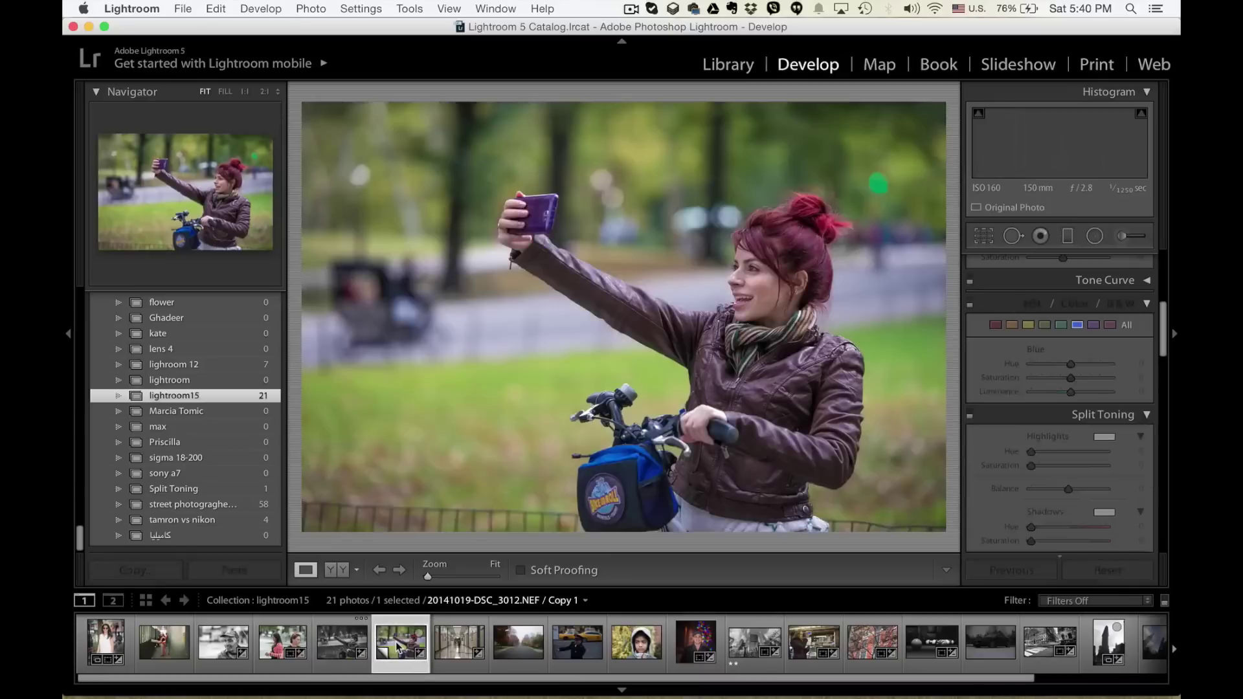
{"action": "left_click", "coordinate": [328, 641]}
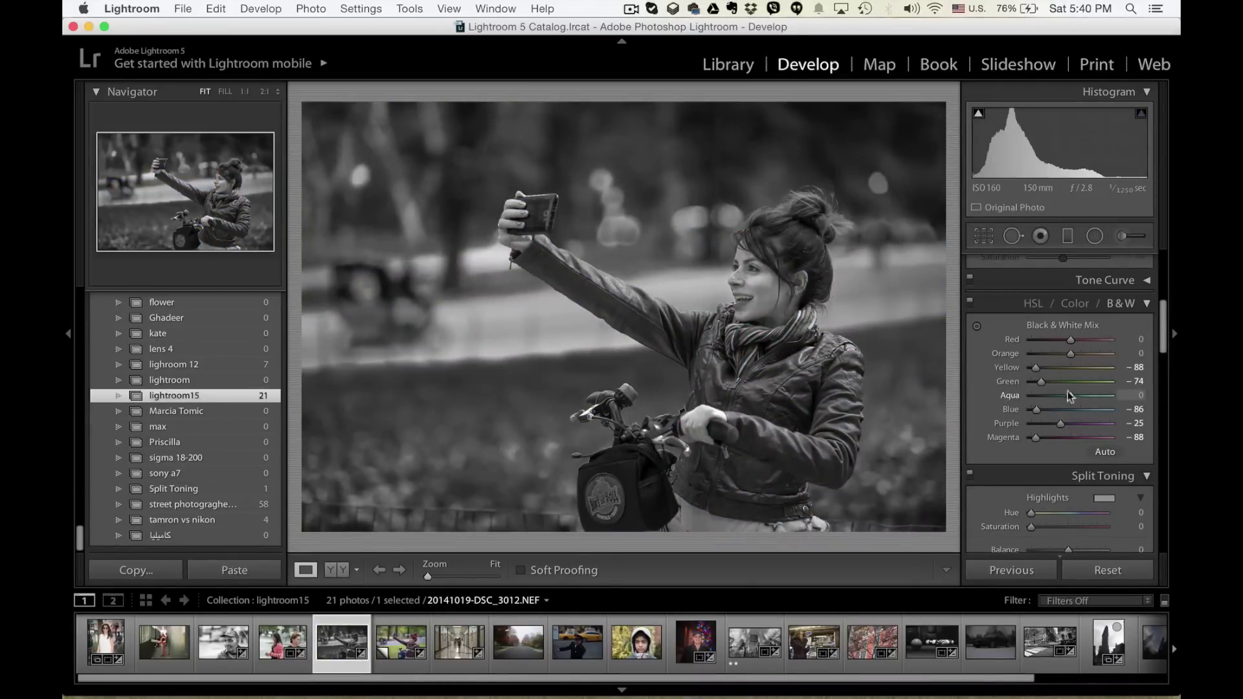
Convert virtual copy 20141019-DSC_3012.NEF / Copy 1 to black and white and compare it with the original.
{"action": "left_click", "coordinate": [392, 640]}
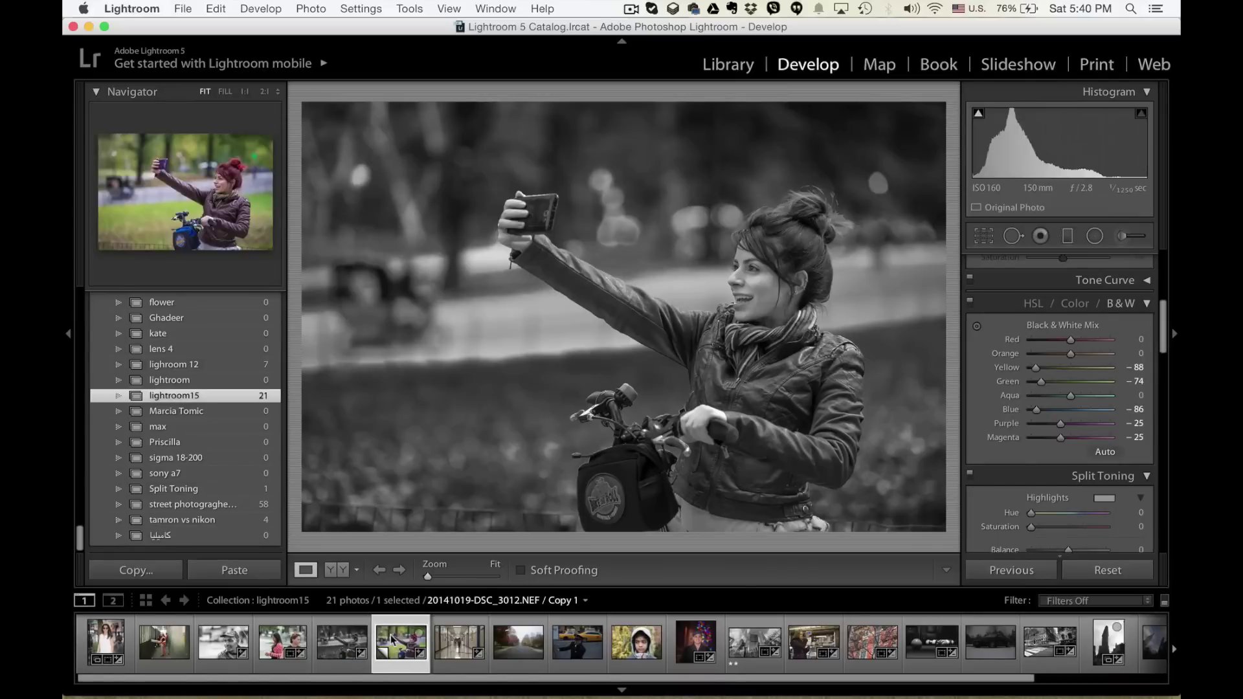
{"action": "left_click", "coordinate": [1119, 304]}
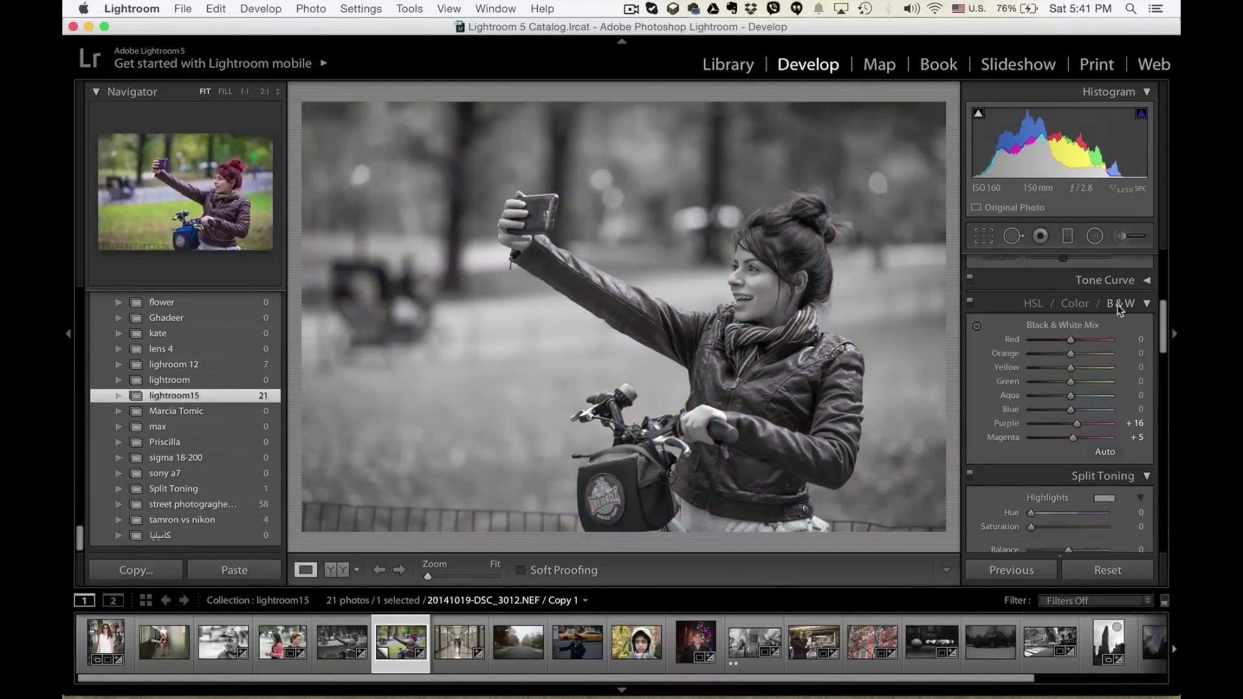
{"action": "left_click", "coordinate": [329, 647]}
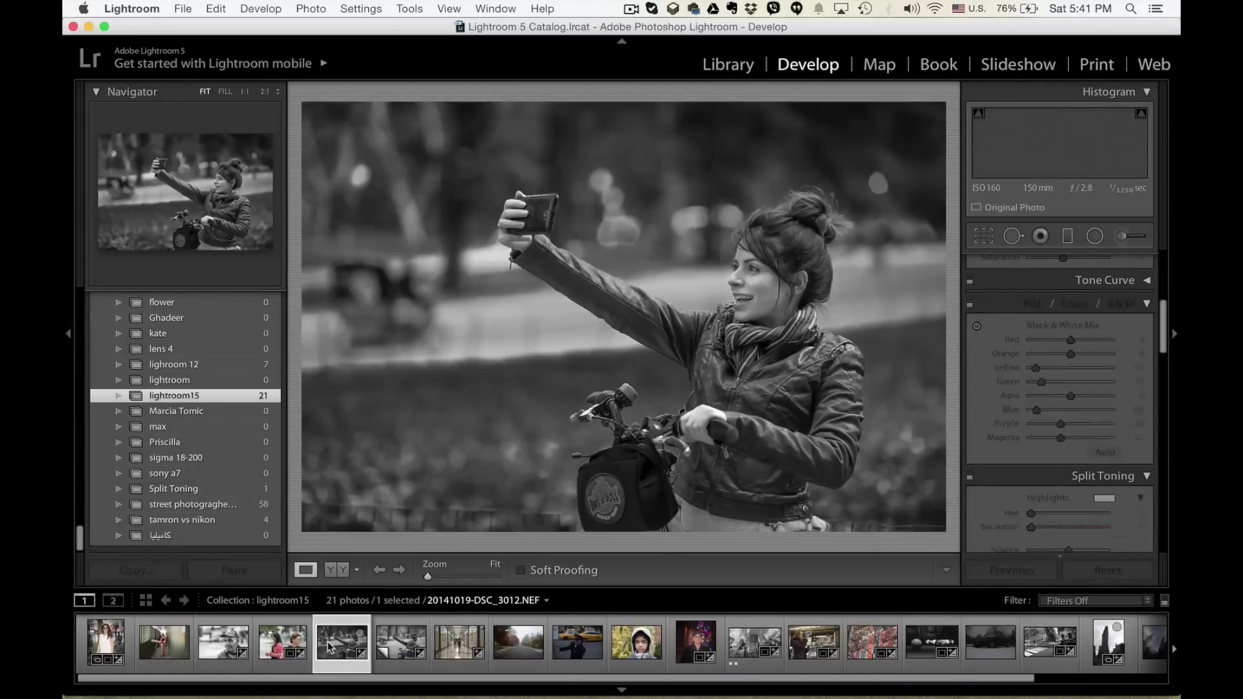
{"action": "left_click", "coordinate": [397, 642]}
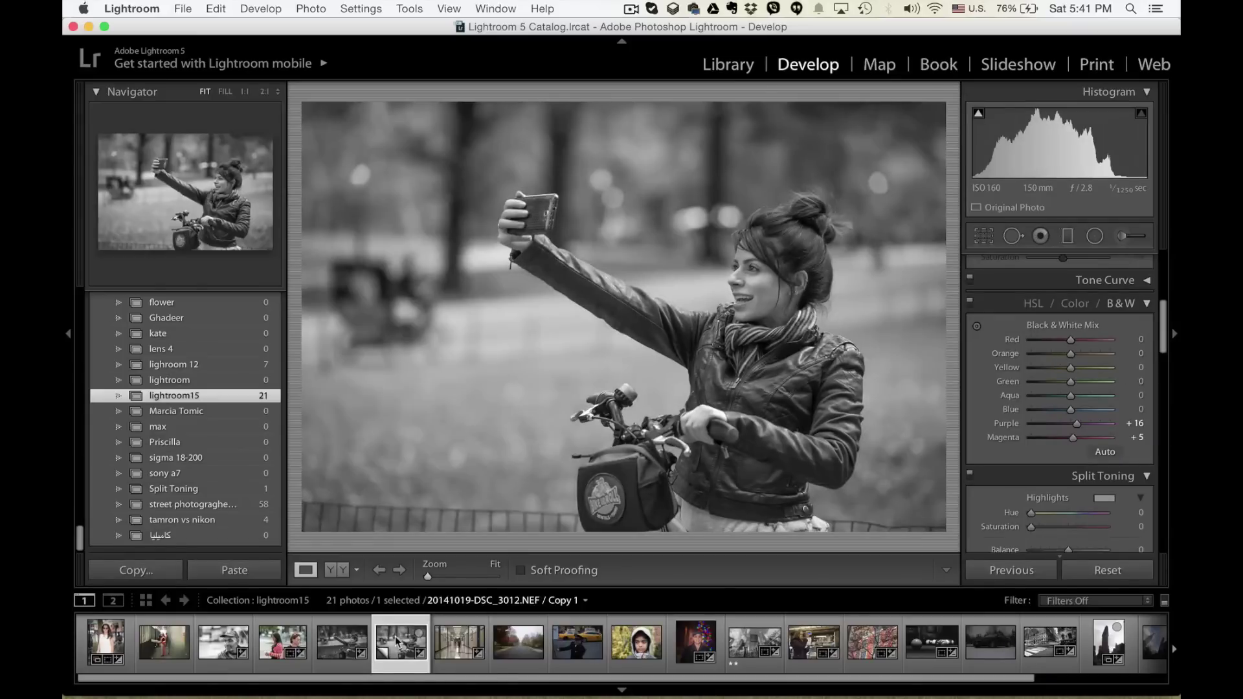
{"action": "key", "text": "Left"}
{"action": "key", "text": "Right"}
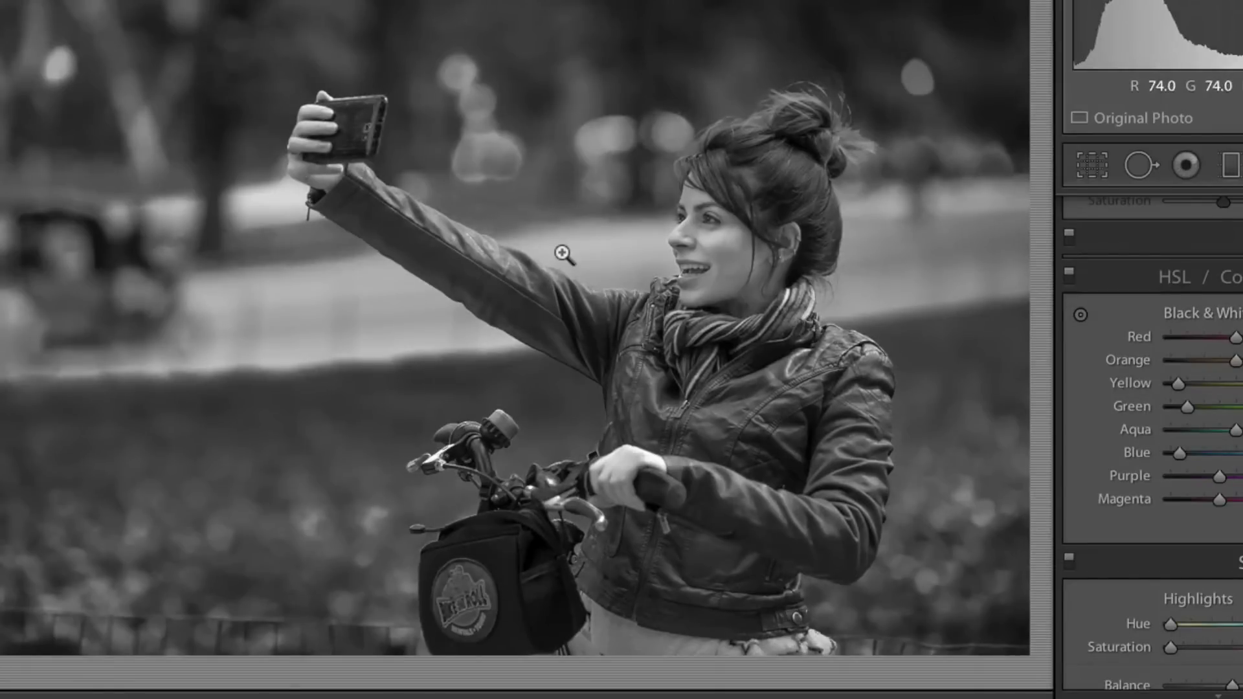
Disable and re-enable the Black & White Mix on the original portrait to compare its tones with and without the adjustments.
{"action": "left_click", "coordinate": [1067, 272]}
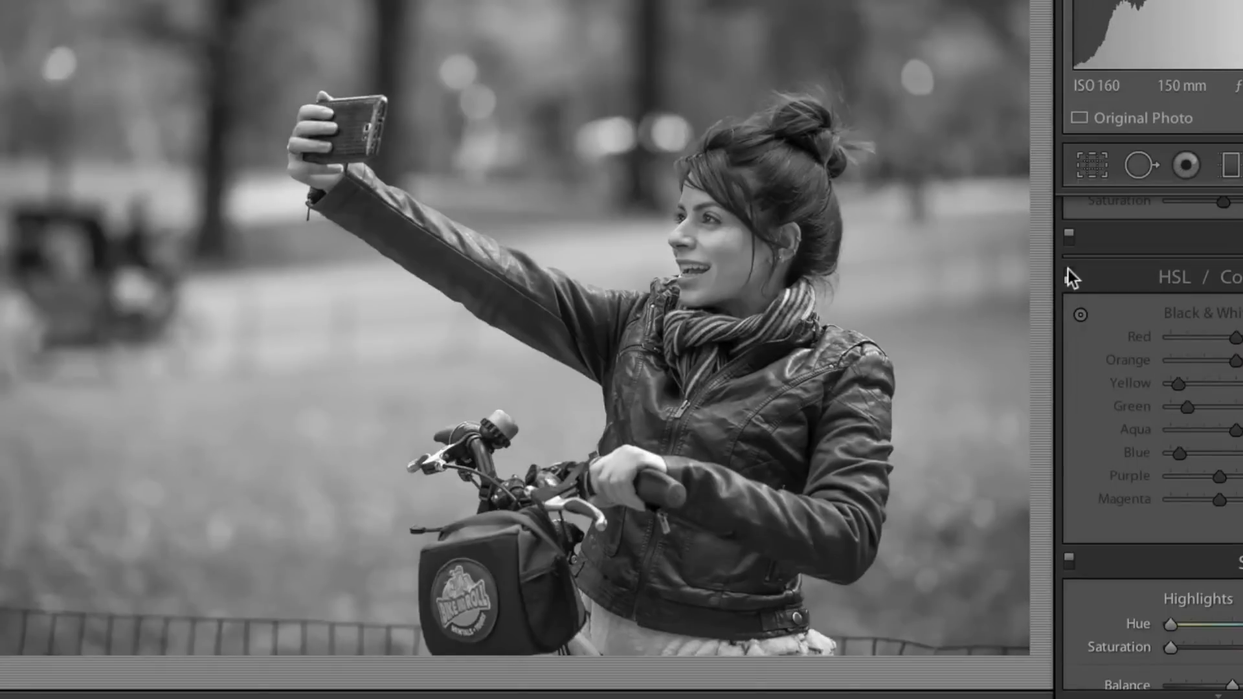
{"action": "left_click", "coordinate": [1068, 271]}
{"action": "left_click", "coordinate": [1067, 272]}
{"action": "left_click", "coordinate": [1068, 270]}
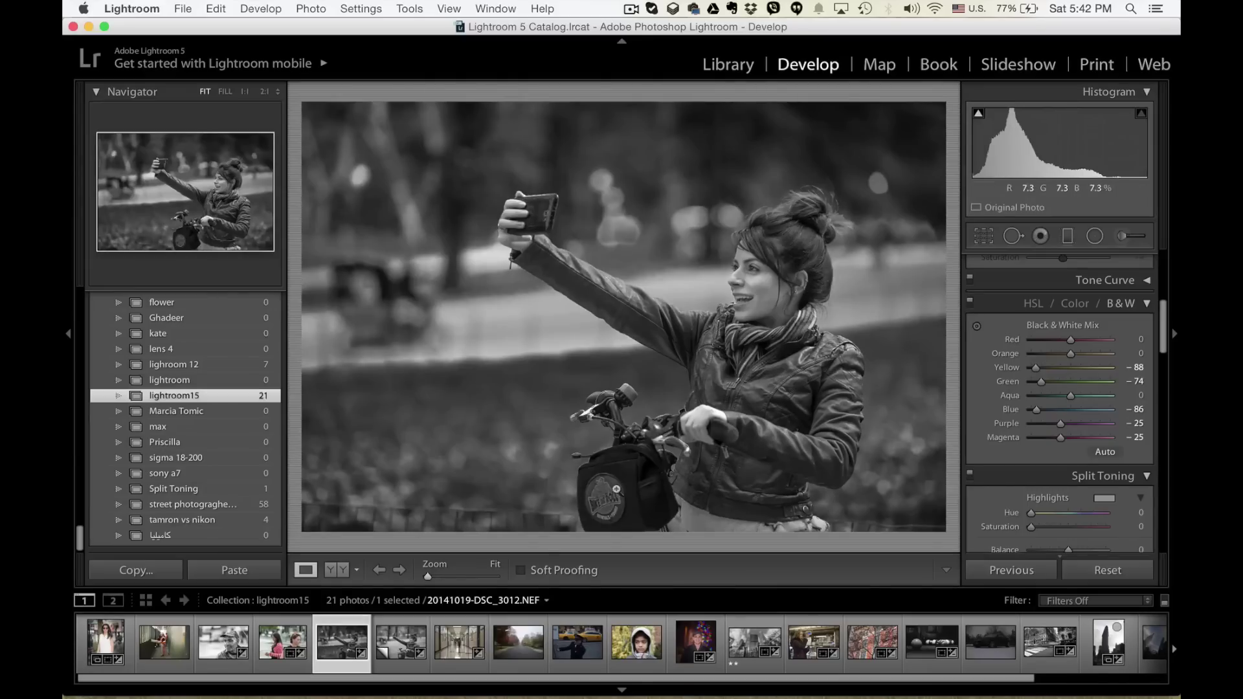
Open the school hallway photo 20141023-DSC_3132.NEF and convert it to black and white.
{"action": "left_click", "coordinate": [483, 638]}
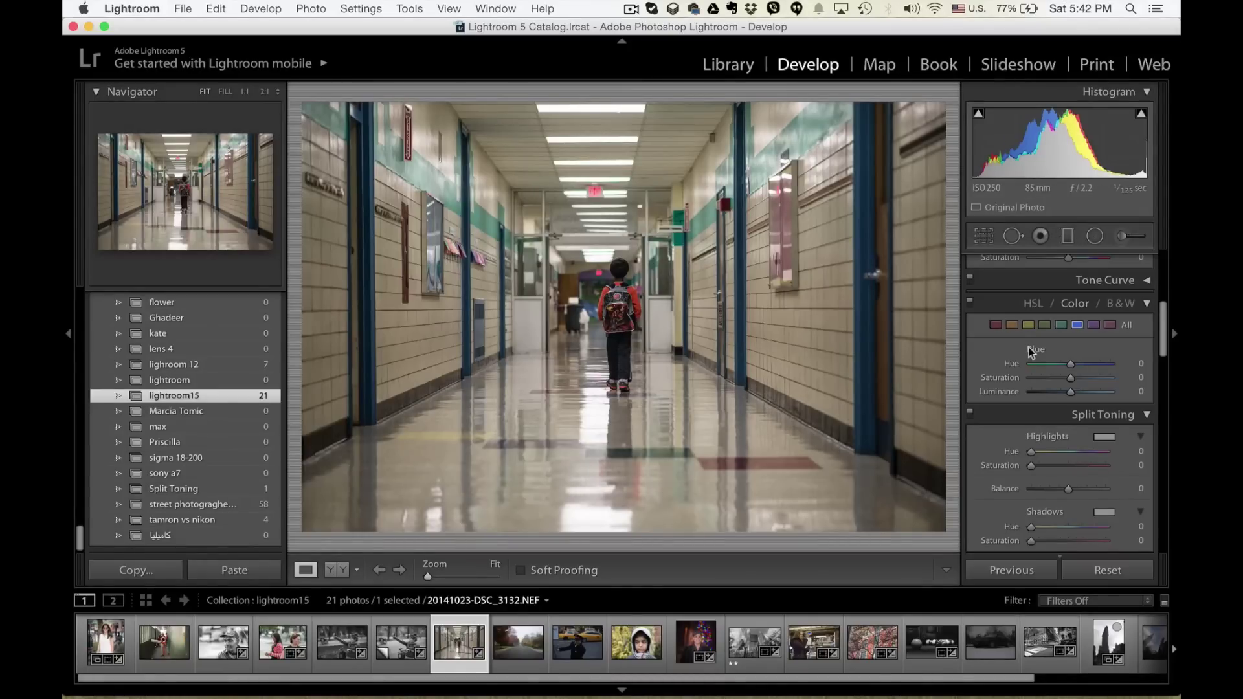
{"action": "scroll", "coordinate": [1075, 375], "scroll_direction": "up", "scroll_amount": 5}
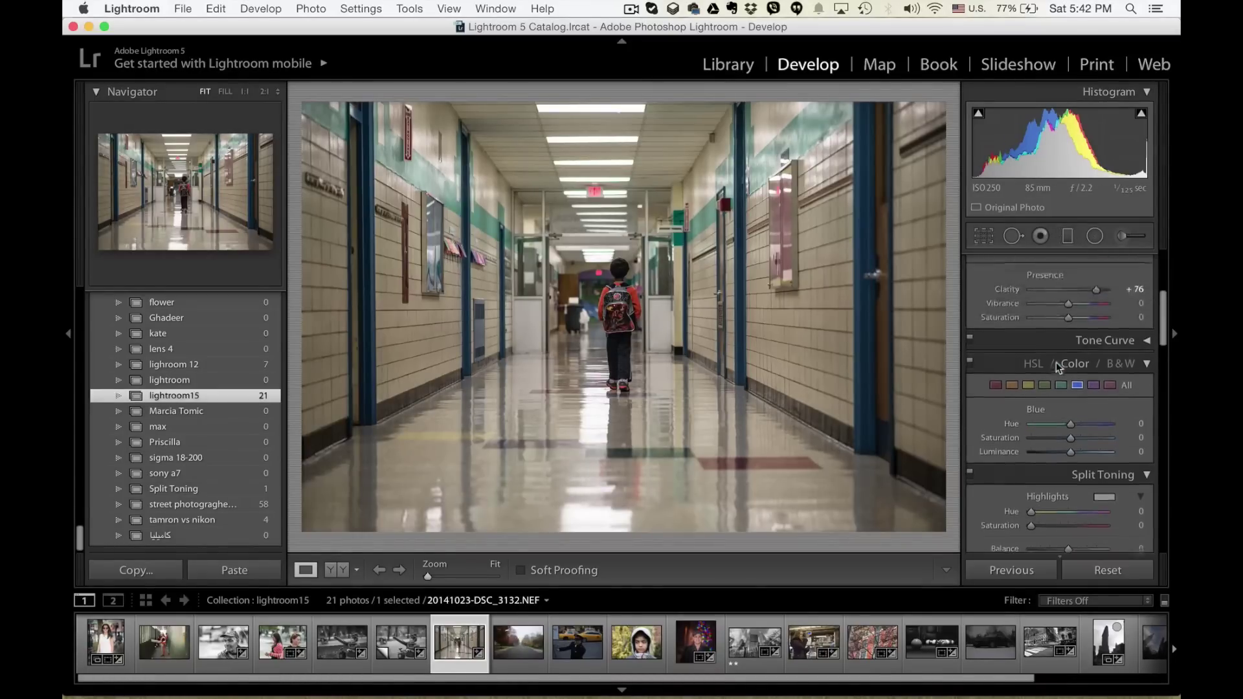
{"action": "scroll", "coordinate": [1093, 391], "scroll_direction": "up", "scroll_amount": 2}
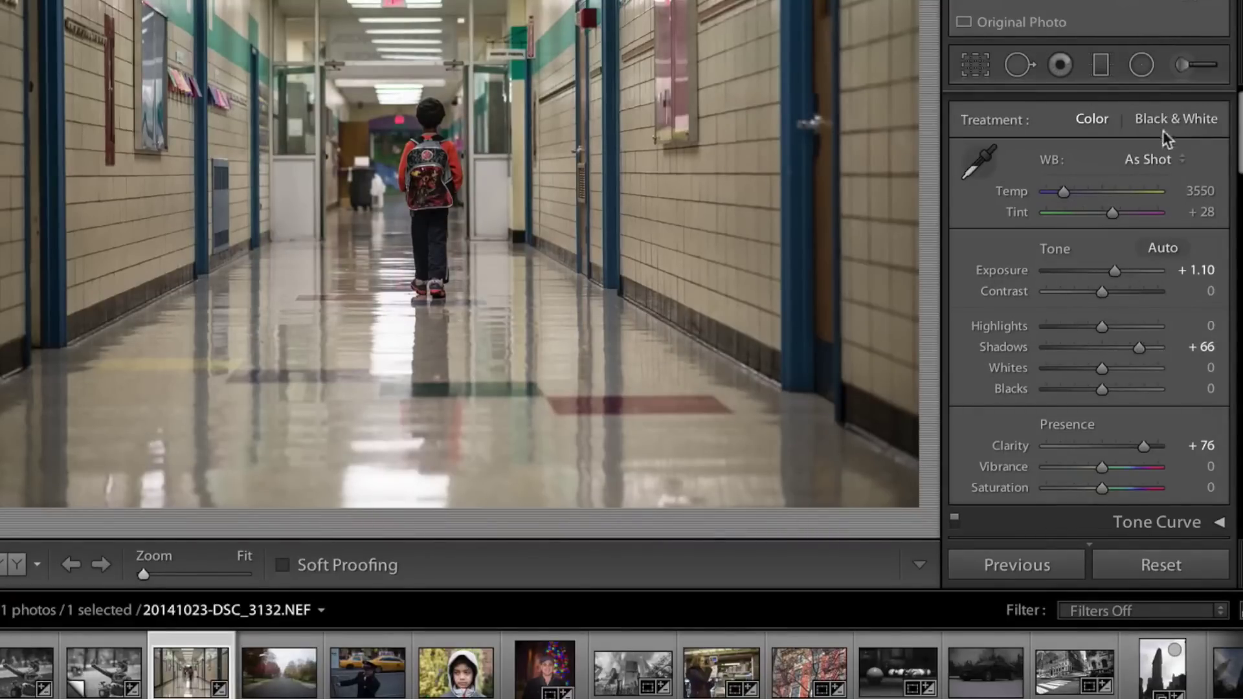
{"action": "scroll", "coordinate": [1156, 277], "scroll_direction": "down", "scroll_amount": 5}
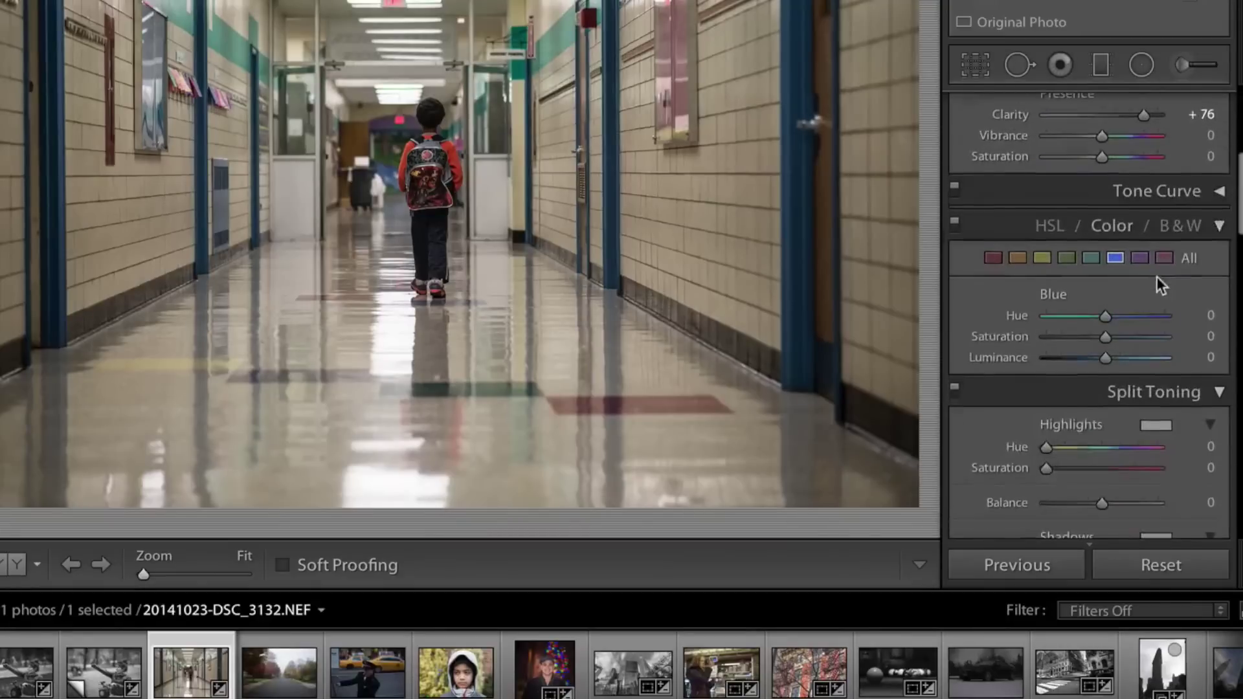
{"action": "left_click", "coordinate": [1186, 227]}
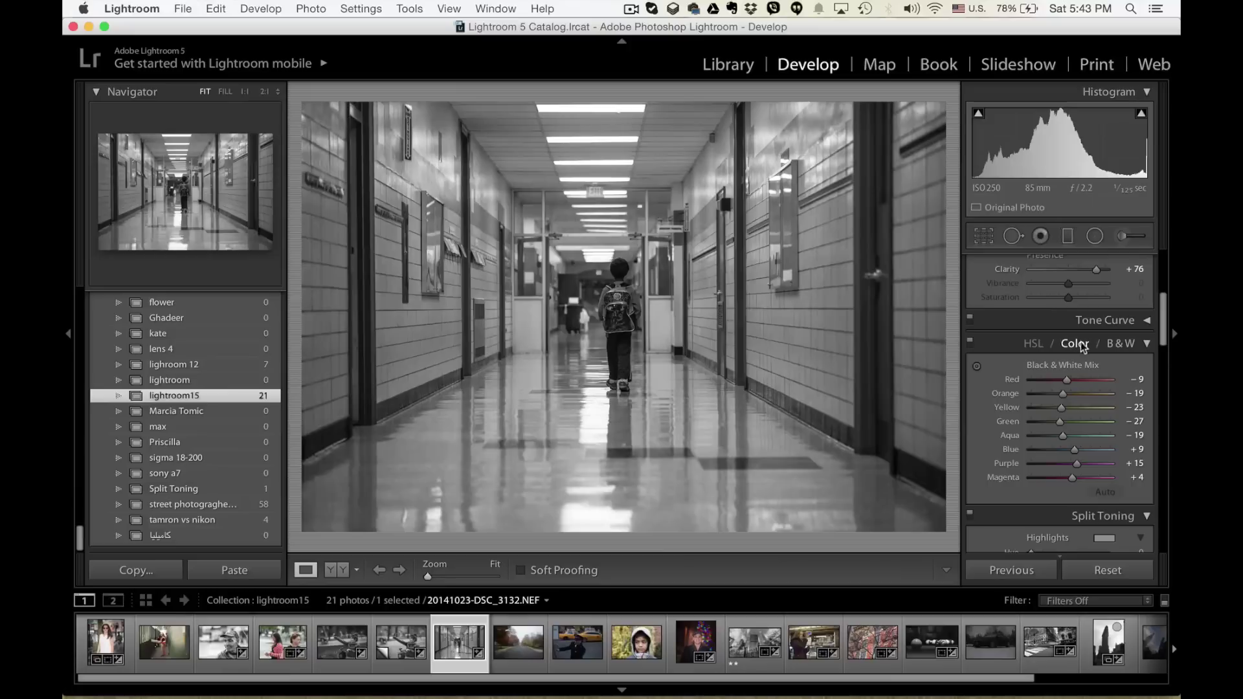
{"action": "left_click", "coordinate": [1123, 227]}
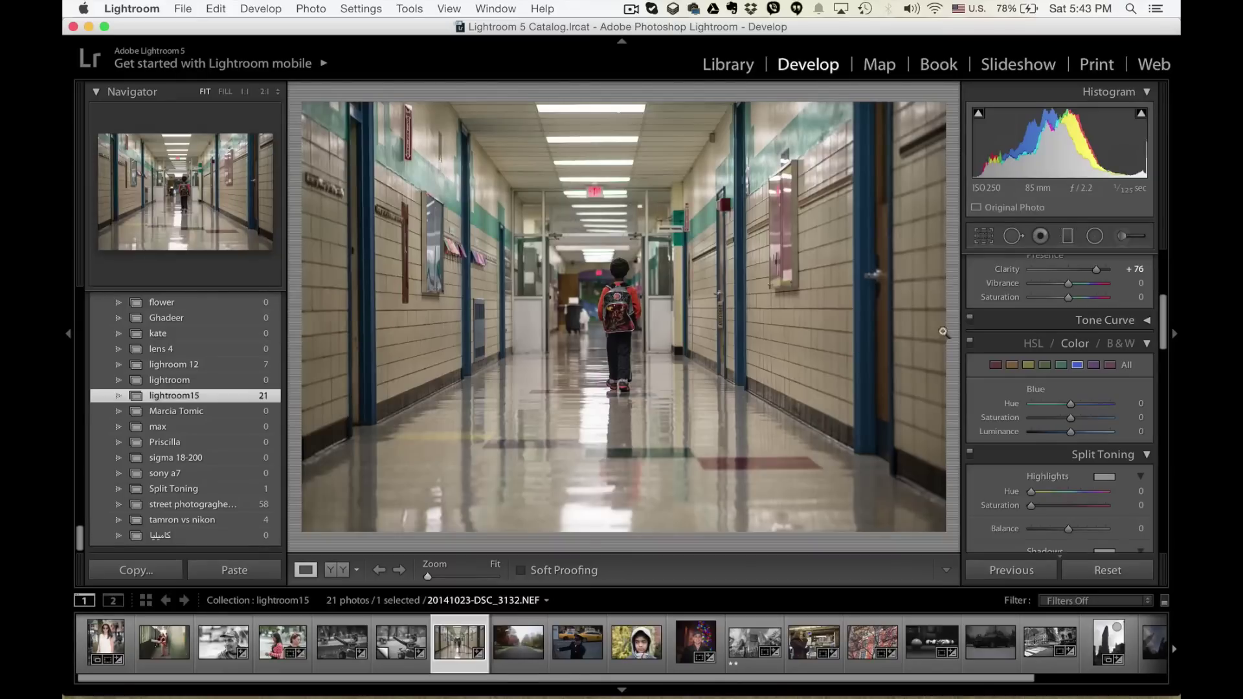
{"action": "left_click", "coordinate": [1120, 343]}
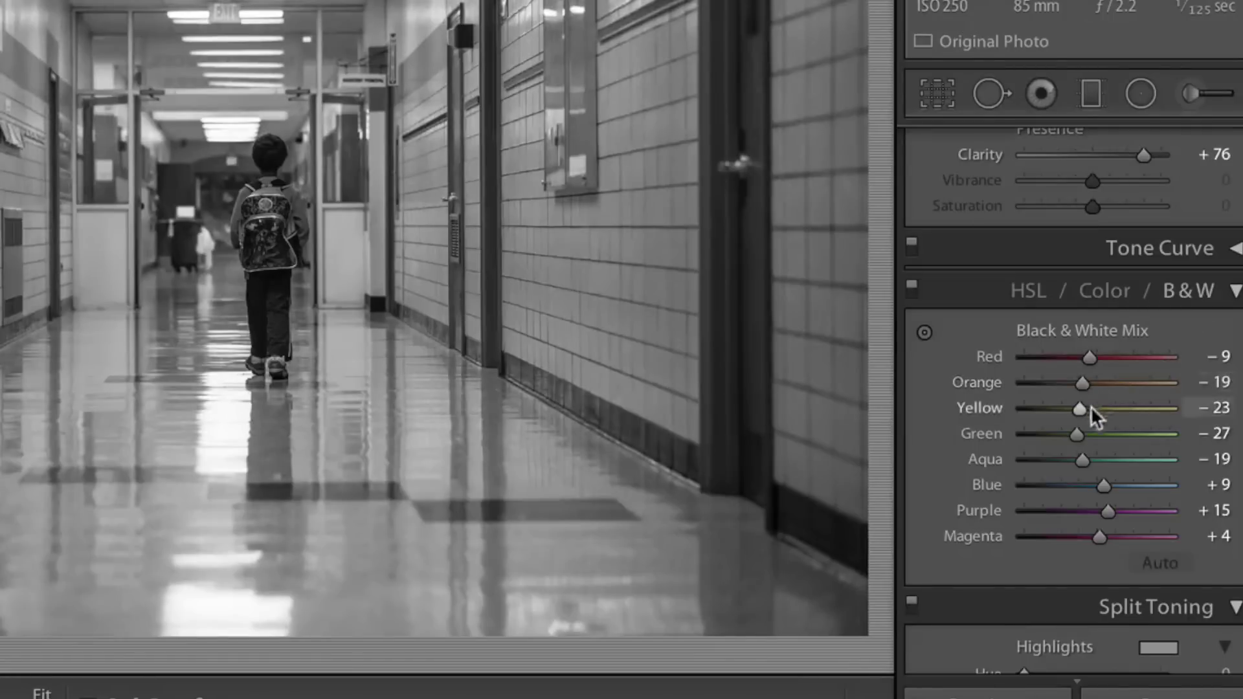
Set the Black & White Mix to Yellow -100, Blue -87, Green -75 and Aqua -71, and compare the hallway with and without it.
{"action": "left_click_drag", "start_coordinate": [1080, 410], "coordinate": [993, 415]}
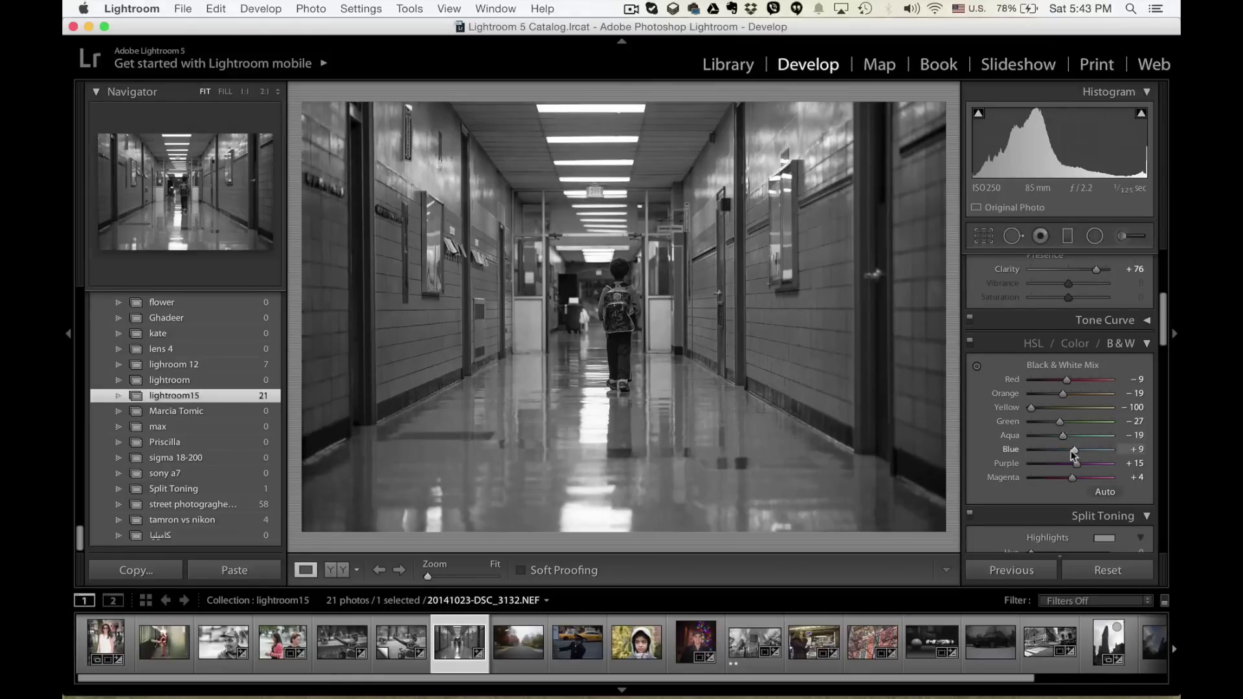
{"action": "left_click_drag", "start_coordinate": [1073, 453], "coordinate": [1041, 422]}
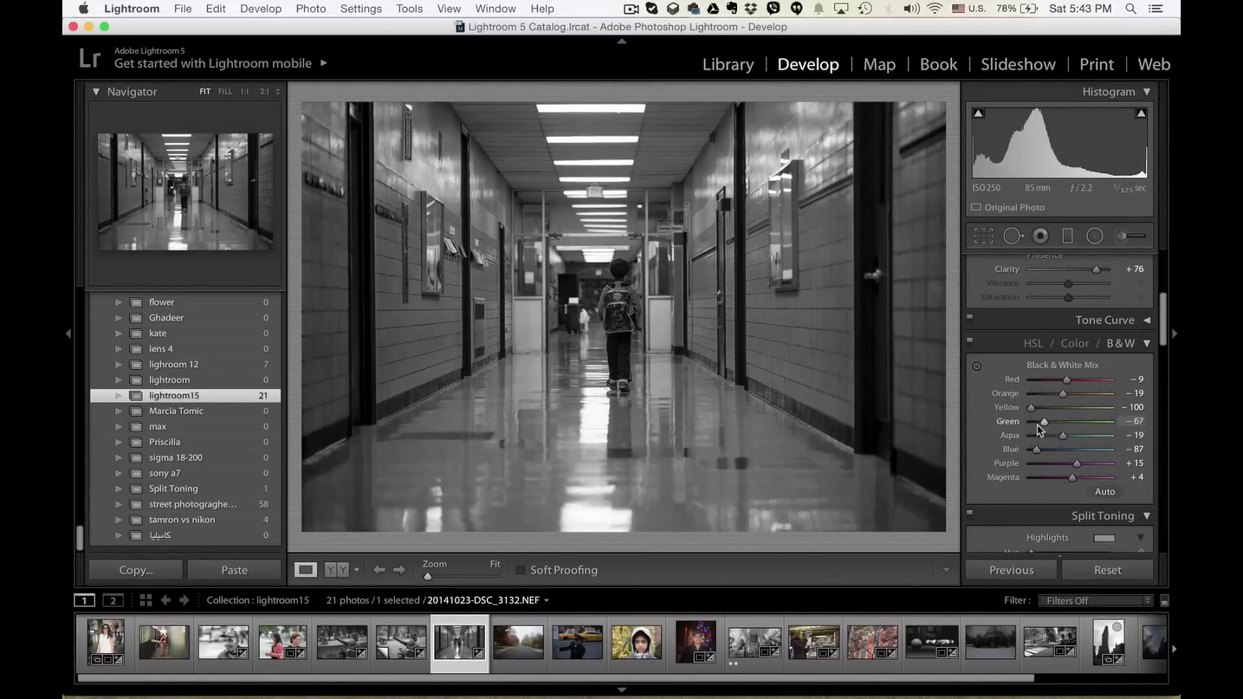
{"action": "left_click", "coordinate": [970, 343]}
{"action": "left_click", "coordinate": [970, 343]}
{"action": "left_click", "coordinate": [969, 343]}
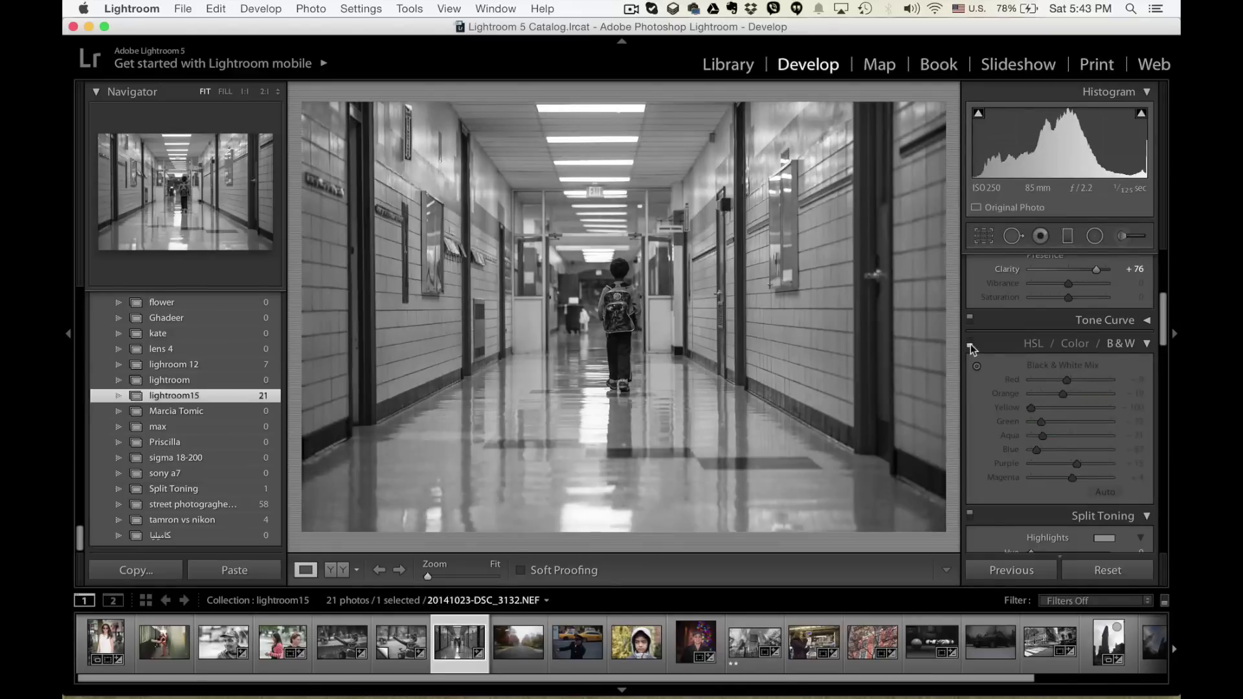
{"action": "left_click", "coordinate": [970, 343]}
Paint an Adjustment Brush mask over the boy with the backpack in the hallway.
{"action": "scroll", "coordinate": [1061, 291], "scroll_direction": "up", "scroll_amount": 5}
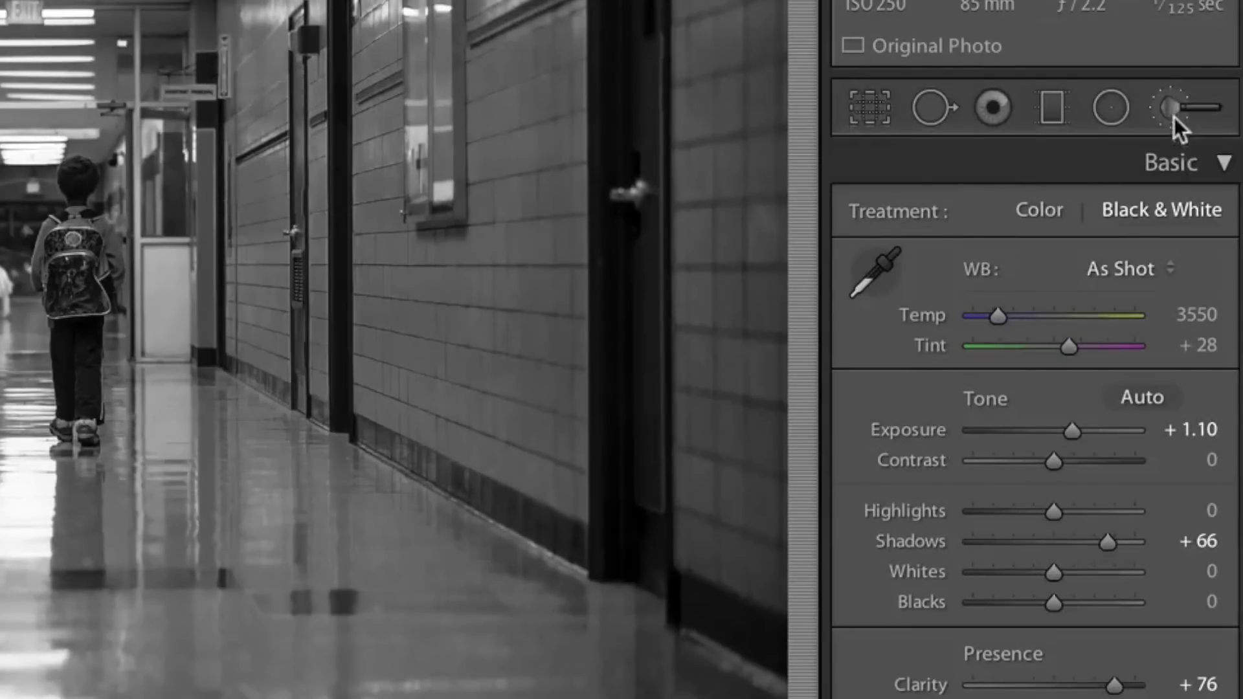
{"action": "left_click", "coordinate": [1174, 113]}
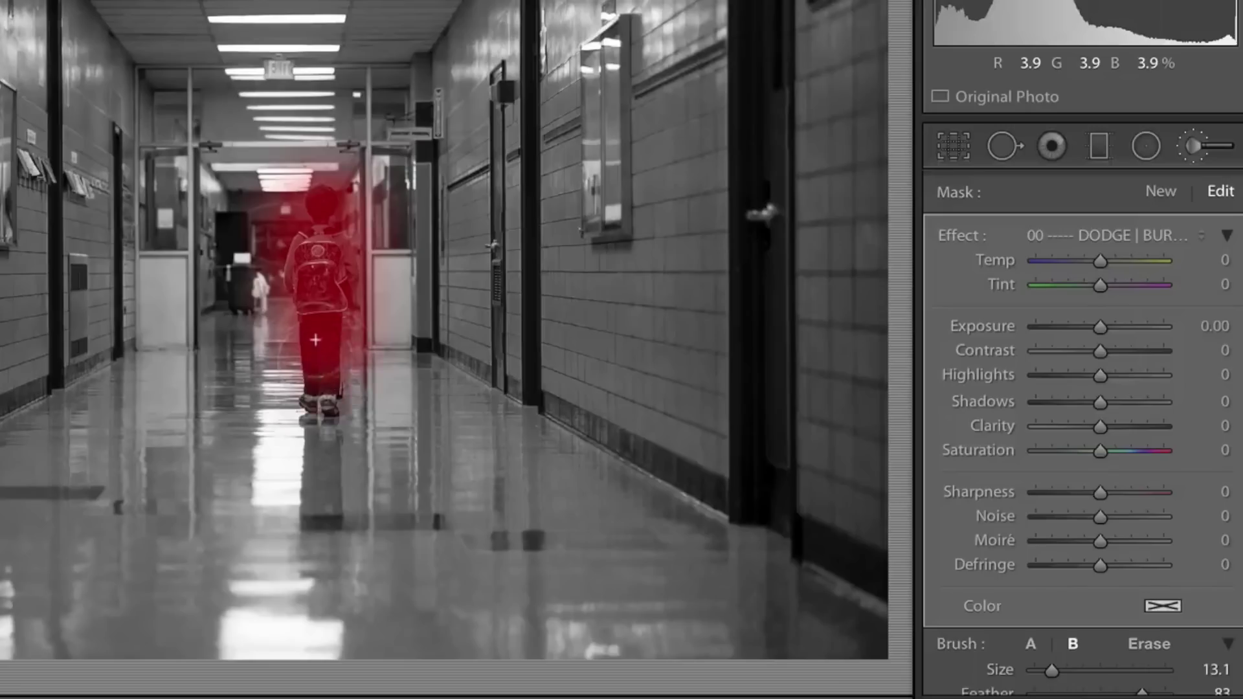
{"action": "mouse_move", "coordinate": [83, 290]}
{"action": "left_mouse_down"}
{"action": "mouse_move", "coordinate": [67, 185]}
{"action": "mouse_move", "coordinate": [67, 306]}
{"action": "left_mouse_up"}
{"action": "mouse_move", "coordinate": [310, 304]}
{"action": "left_mouse_down"}
{"action": "mouse_move", "coordinate": [301, 352]}
{"action": "mouse_move", "coordinate": [295, 395]}
{"action": "left_mouse_up"}
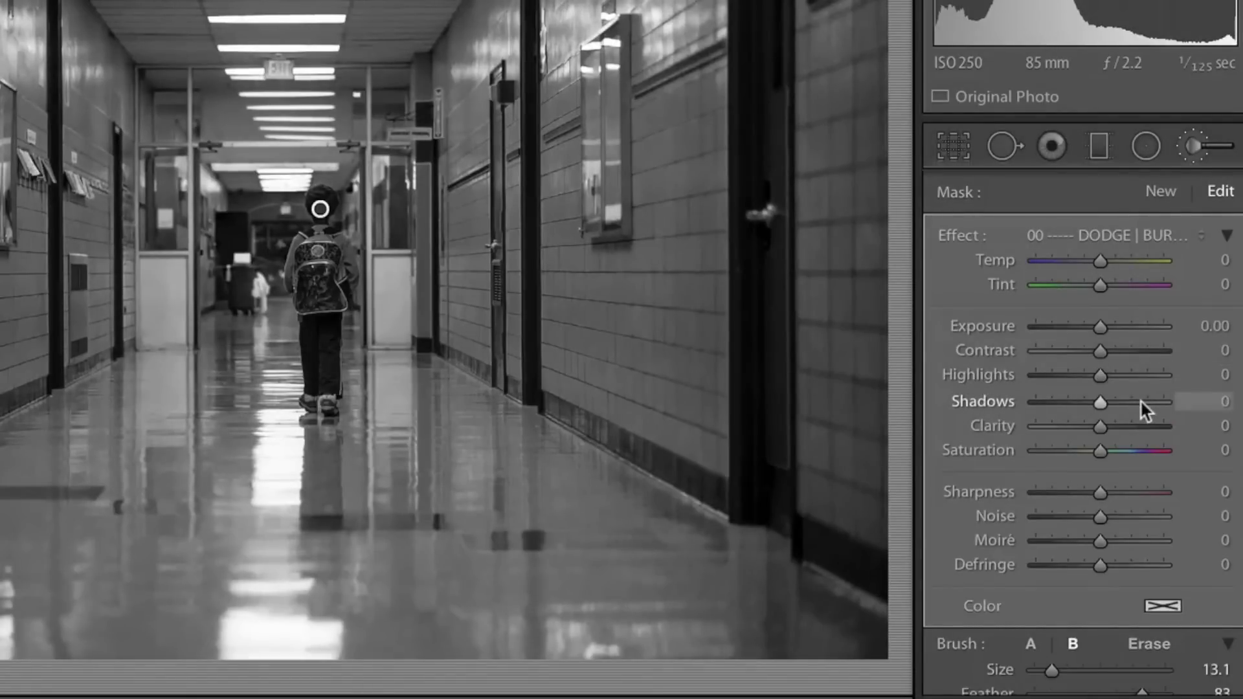
Set the boy's brush mask to Shadows 82, Clarity 38 and Exposure 0.64, and finish the brush adjustment.
{"action": "mouse_move", "coordinate": [1140, 398]}
{"action": "left_mouse_down"}
{"action": "mouse_move", "coordinate": [1065, 406]}
{"action": "mouse_move", "coordinate": [1179, 423]}
{"action": "mouse_move", "coordinate": [1143, 411]}
{"action": "left_mouse_up"}
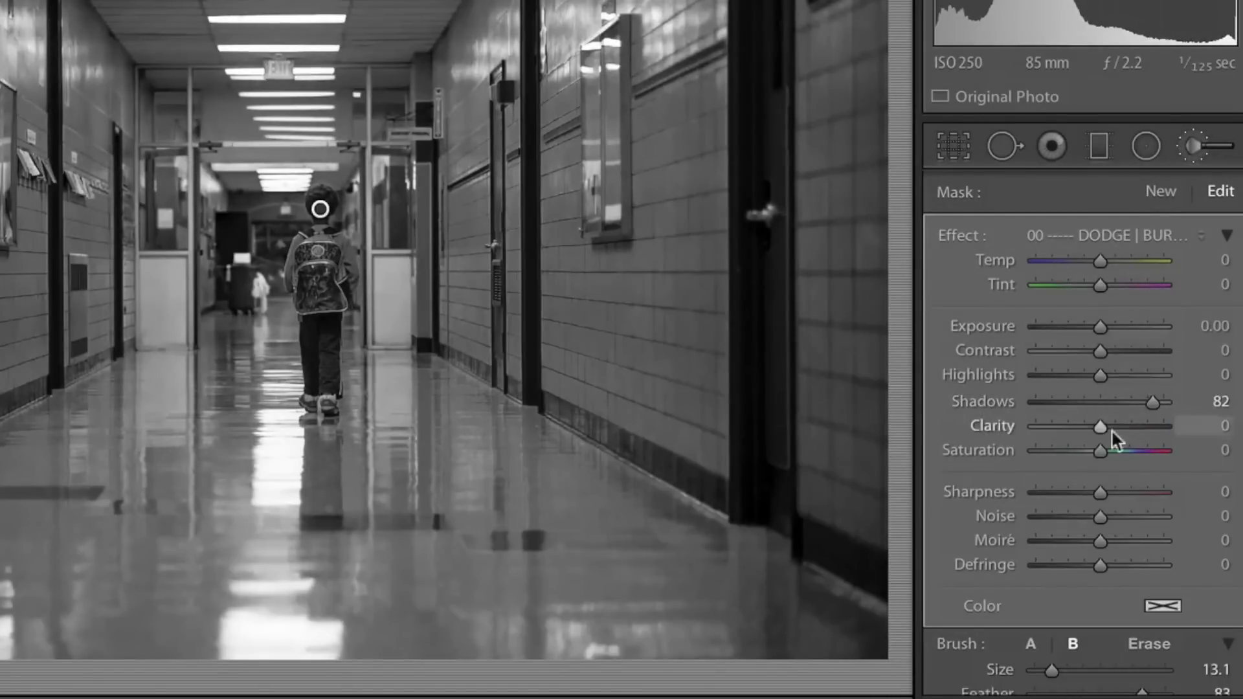
{"action": "left_click", "coordinate": [1121, 427]}
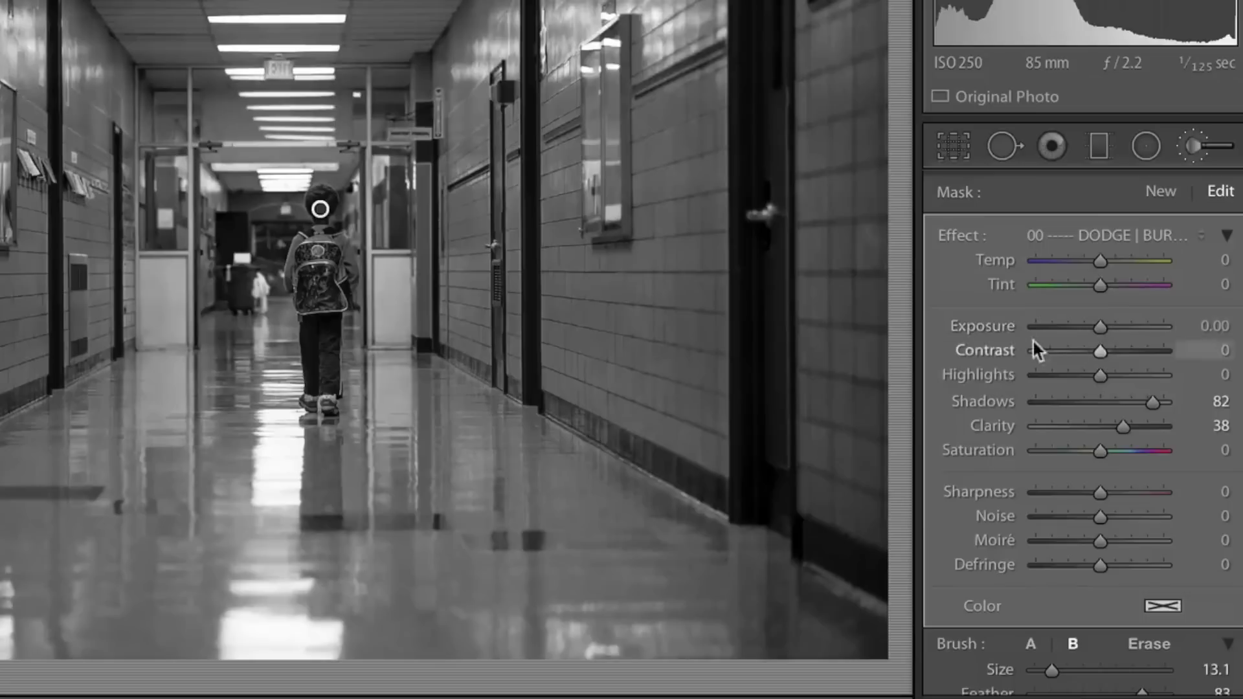
{"action": "left_click", "coordinate": [1106, 325]}
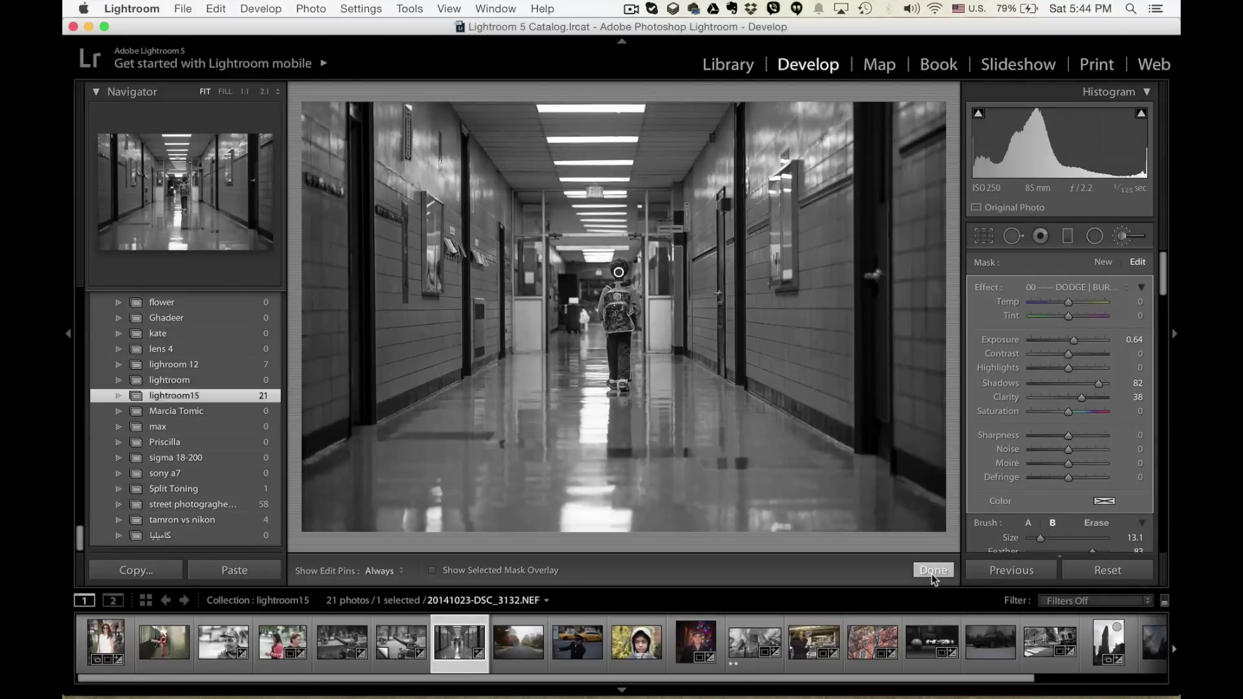
{"action": "left_click", "coordinate": [932, 569]}
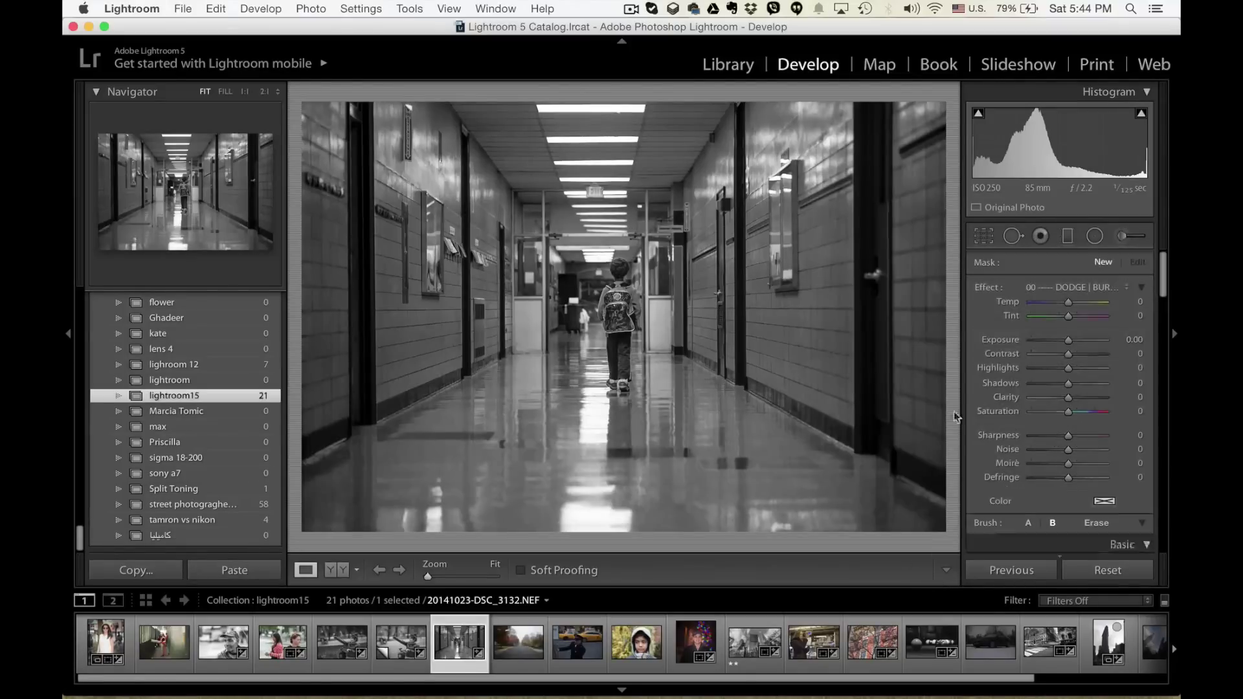
Toggle the Black & White Mix off and on to compare the brushed hallway photo before and after.
{"action": "scroll", "coordinate": [987, 433], "scroll_direction": "down", "scroll_amount": 3}
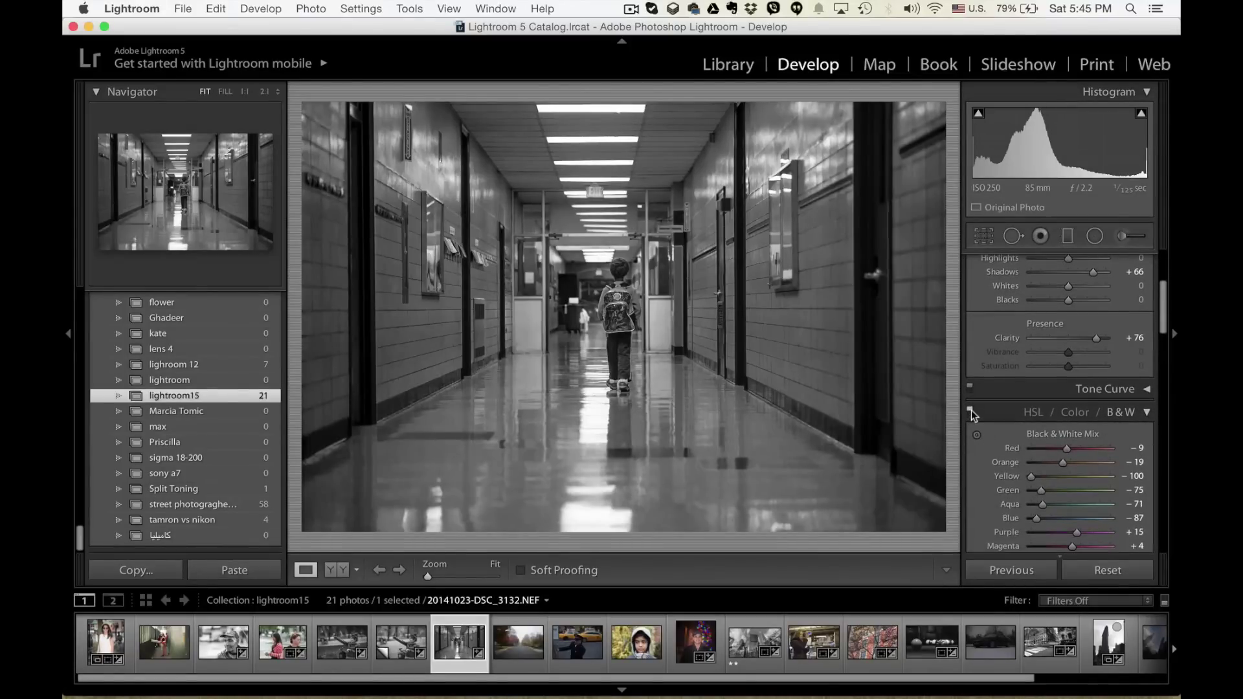
{"action": "left_click", "coordinate": [970, 410]}
{"action": "left_click", "coordinate": [970, 409]}
{"action": "left_click", "coordinate": [971, 410]}
{"action": "left_click", "coordinate": [971, 410]}
Place a large Radial Filter centered on the boy, lower its exposure and raise its clarity.
{"action": "left_click", "coordinate": [1115, 236]}
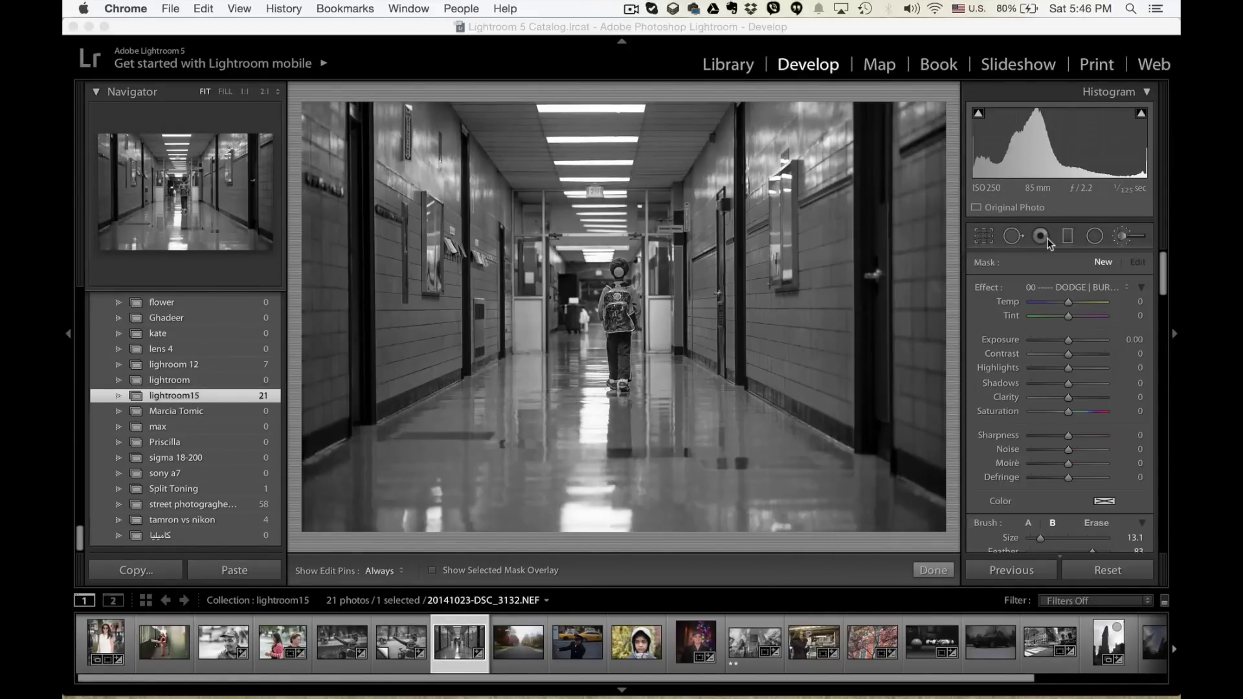
{"action": "left_click", "coordinate": [1097, 239]}
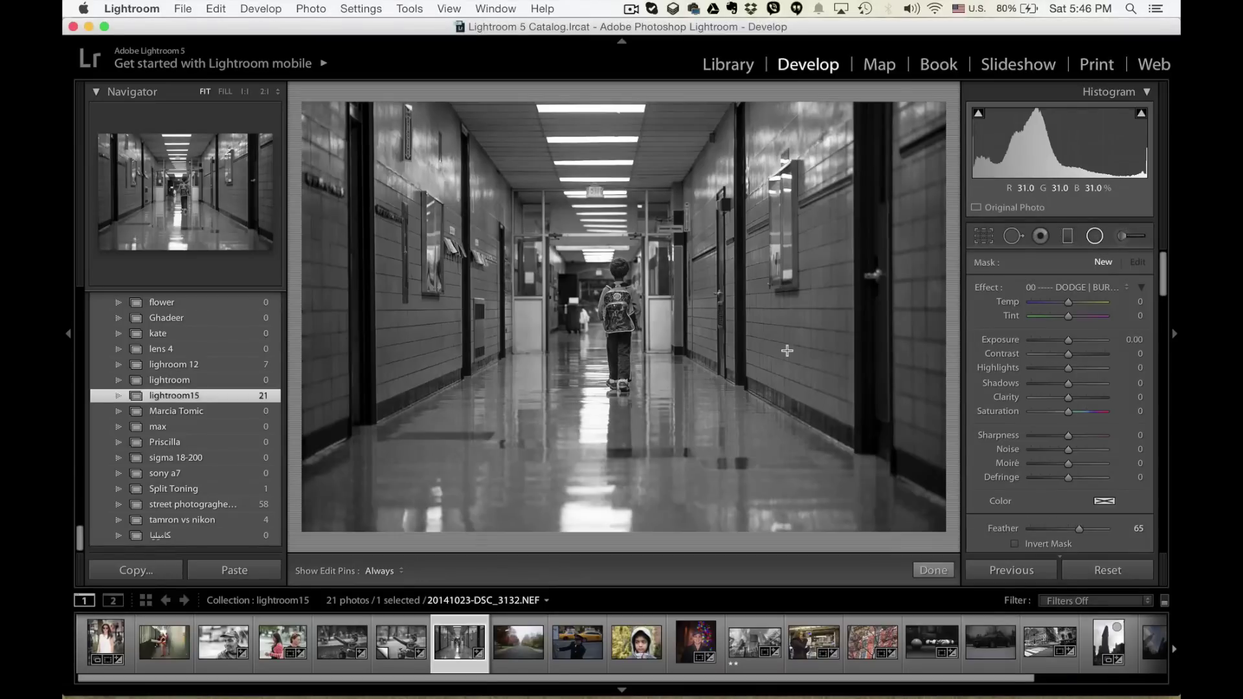
{"action": "left_click_drag", "start_coordinate": [614, 298], "coordinate": [765, 464]}
{"action": "left_click_drag", "start_coordinate": [615, 299], "coordinate": [619, 319]}
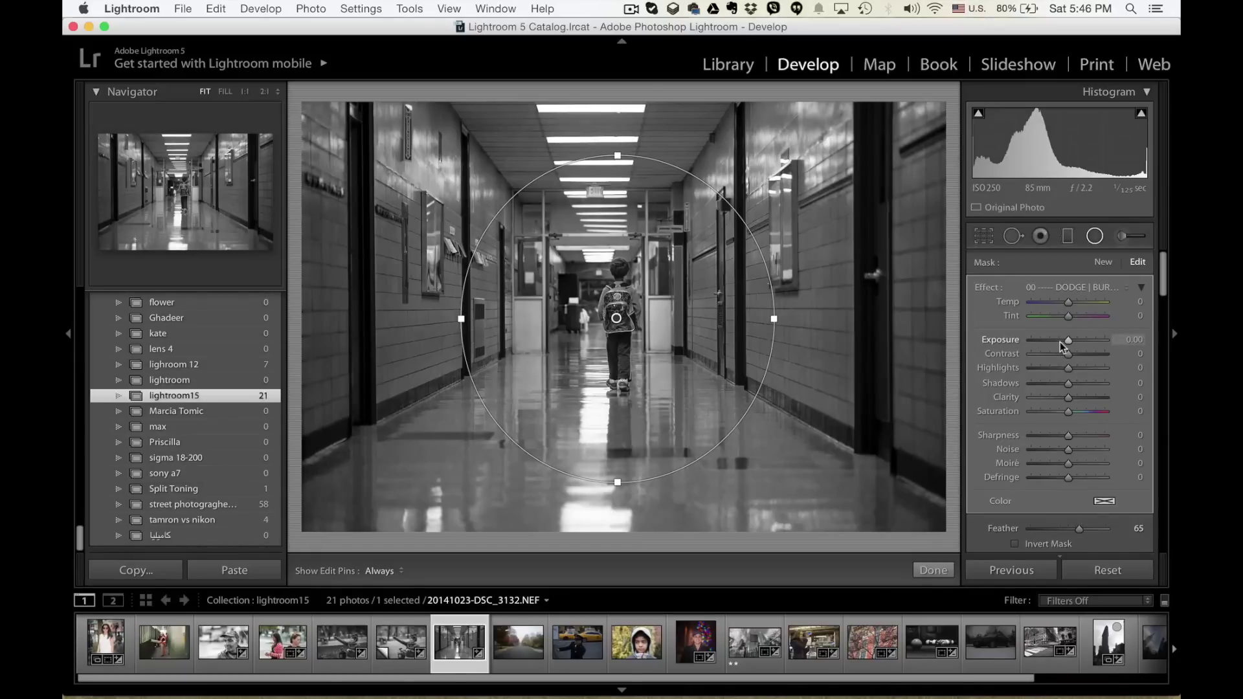
{"action": "left_click_drag", "start_coordinate": [1059, 342], "coordinate": [1055, 345]}
{"action": "left_click_drag", "start_coordinate": [1068, 396], "coordinate": [1087, 397]}
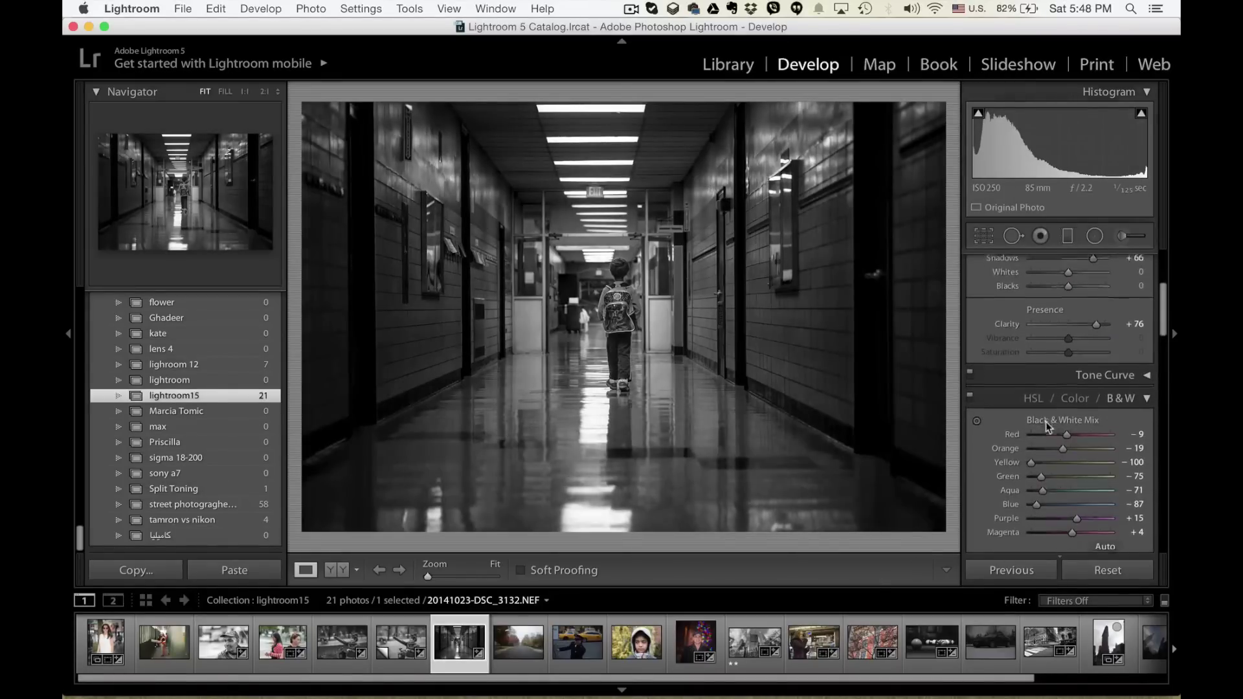
Switch the Black & White Mix off and back on to compare the hallway with the radial darkening applied.
{"action": "scroll", "coordinate": [1046, 422], "scroll_direction": "down", "scroll_amount": 2}
{"action": "left_click", "coordinate": [969, 360]}
{"action": "left_click", "coordinate": [969, 360]}
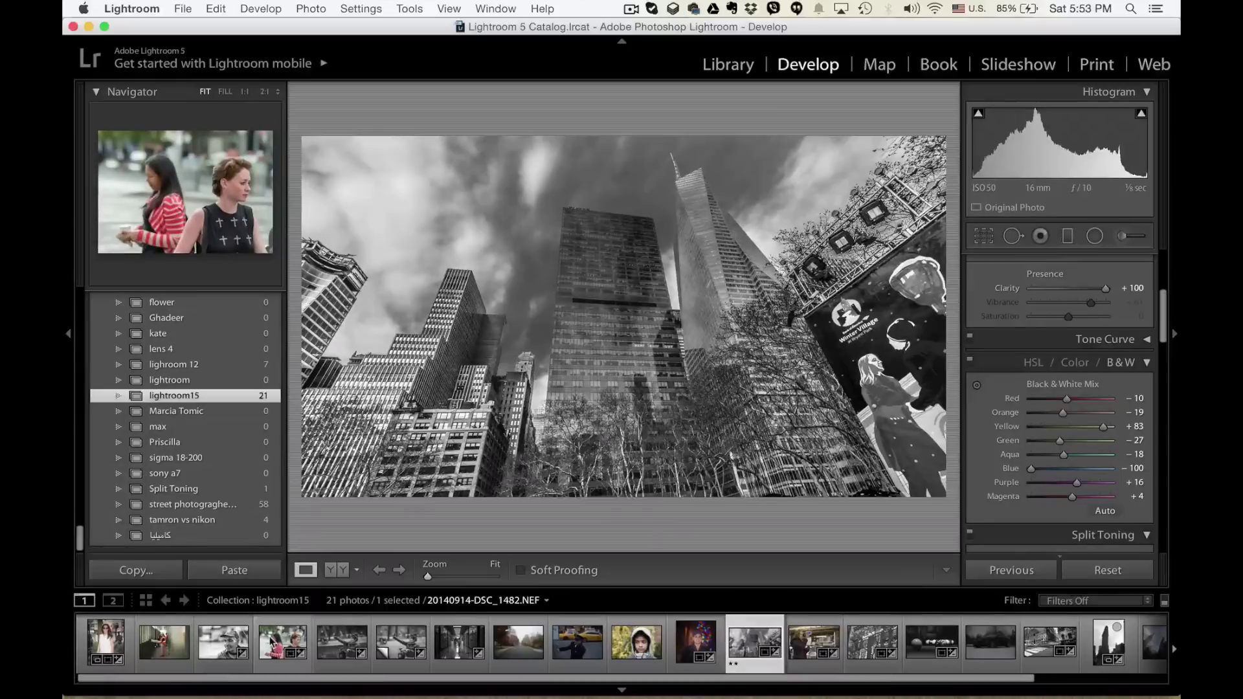
Select the color street photo of the two women and create a virtual copy of it.
{"action": "left_click", "coordinate": [283, 642]}
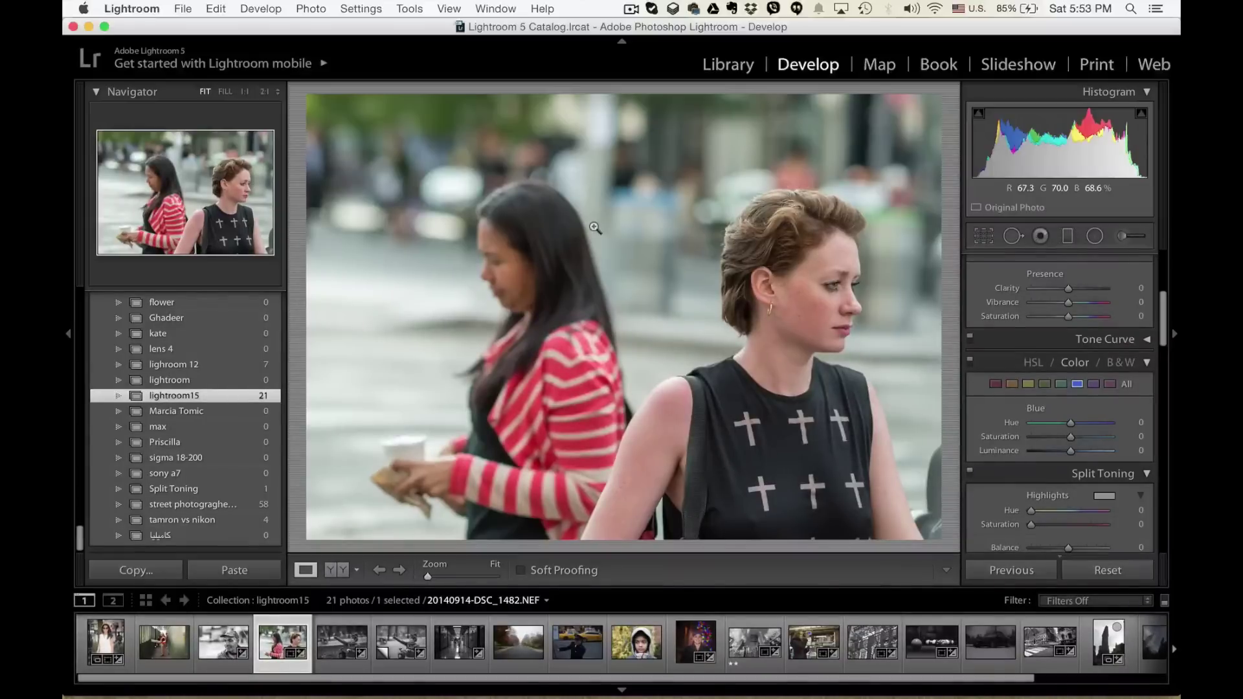
{"action": "right_click", "coordinate": [270, 648]}
{"action": "left_click", "coordinate": [397, 477]}
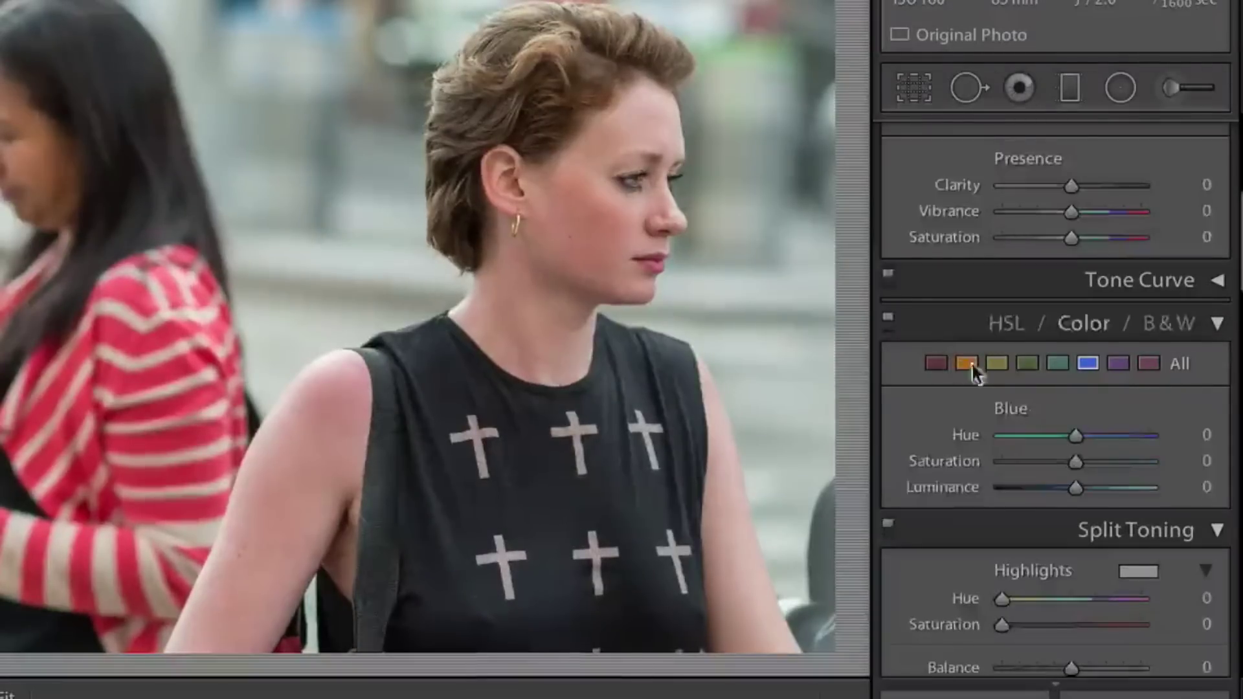
Convert the copied street photo of the two women to black and white and set Aqua to +2 and Blue to −88 in the mix.
{"action": "left_click", "coordinate": [1168, 324]}
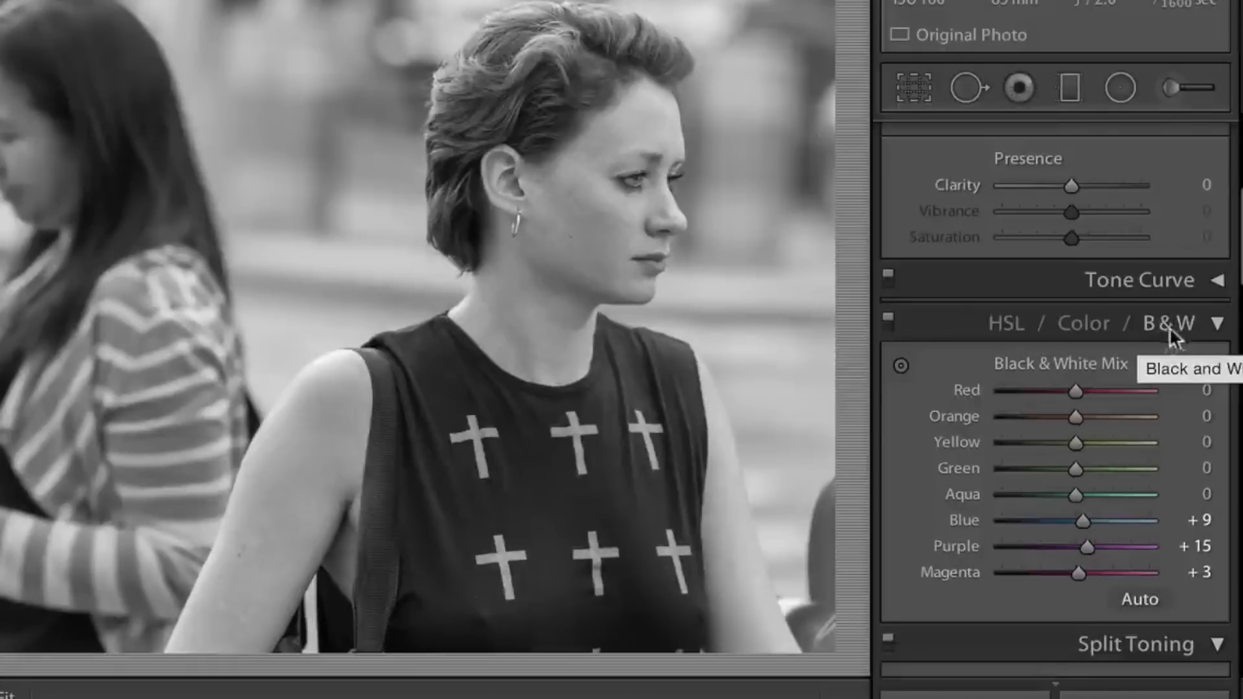
{"action": "key", "text": "Up"}
{"action": "key", "text": "Up"}
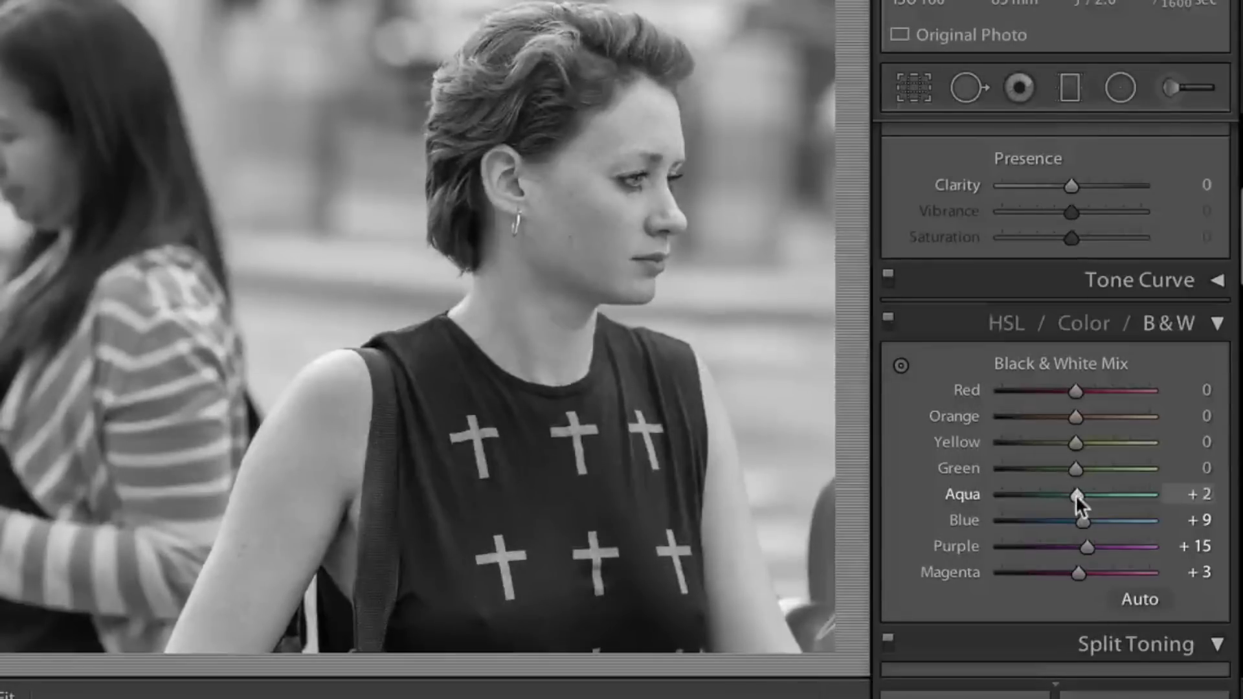
{"action": "key", "text": "Up"}
{"action": "key", "text": "Up"}
{"action": "key", "text": "Up"}
{"action": "left_click_drag", "start_coordinate": [1082, 520], "coordinate": [1011, 526]}
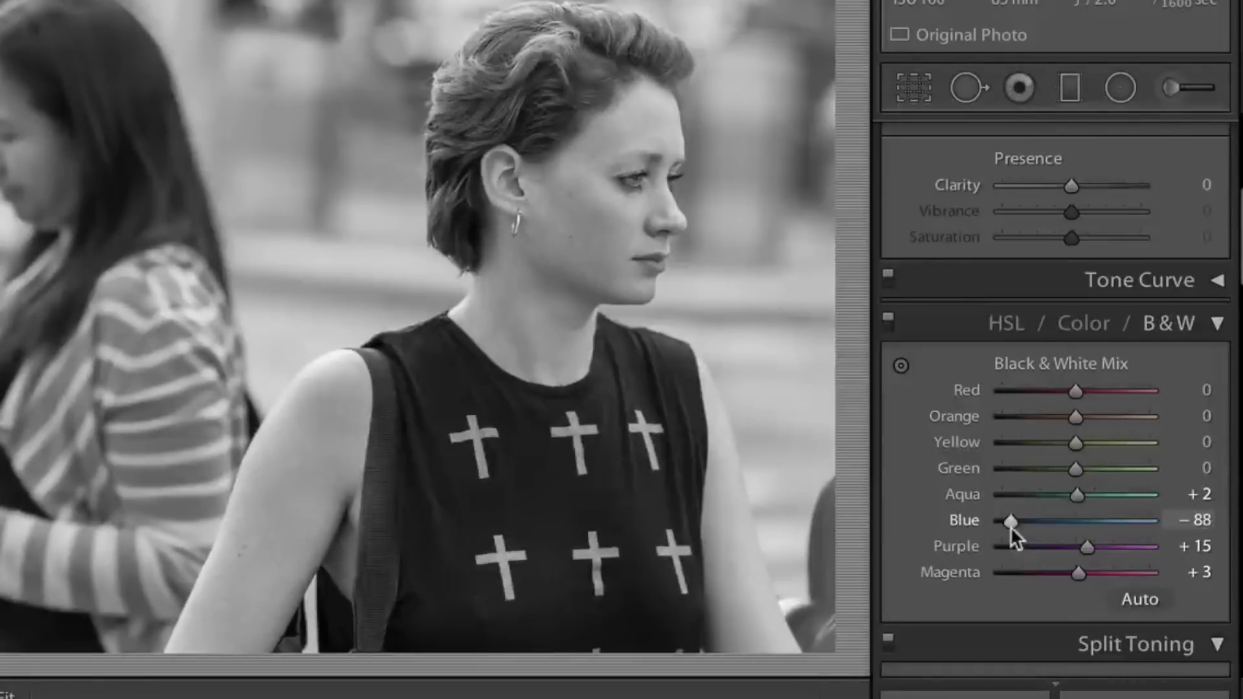
{"action": "key", "text": "Up"}
Set the Black & White Mix of the two women's photo to Yellow −61, Green −62, Red +76 and Aqua −80.
{"action": "left_click_drag", "start_coordinate": [1074, 444], "coordinate": [1029, 472]}
{"action": "key", "text": "Down"}
{"action": "key", "text": "Down"}
{"action": "key", "text": "Down"}
{"action": "key", "text": "Down"}
{"action": "key", "text": "Down"}
{"action": "key", "text": "Down"}
{"action": "left_click_drag", "start_coordinate": [1077, 390], "coordinate": [1133, 390]}
{"action": "left_click_drag", "start_coordinate": [1076, 495], "coordinate": [1014, 496]}
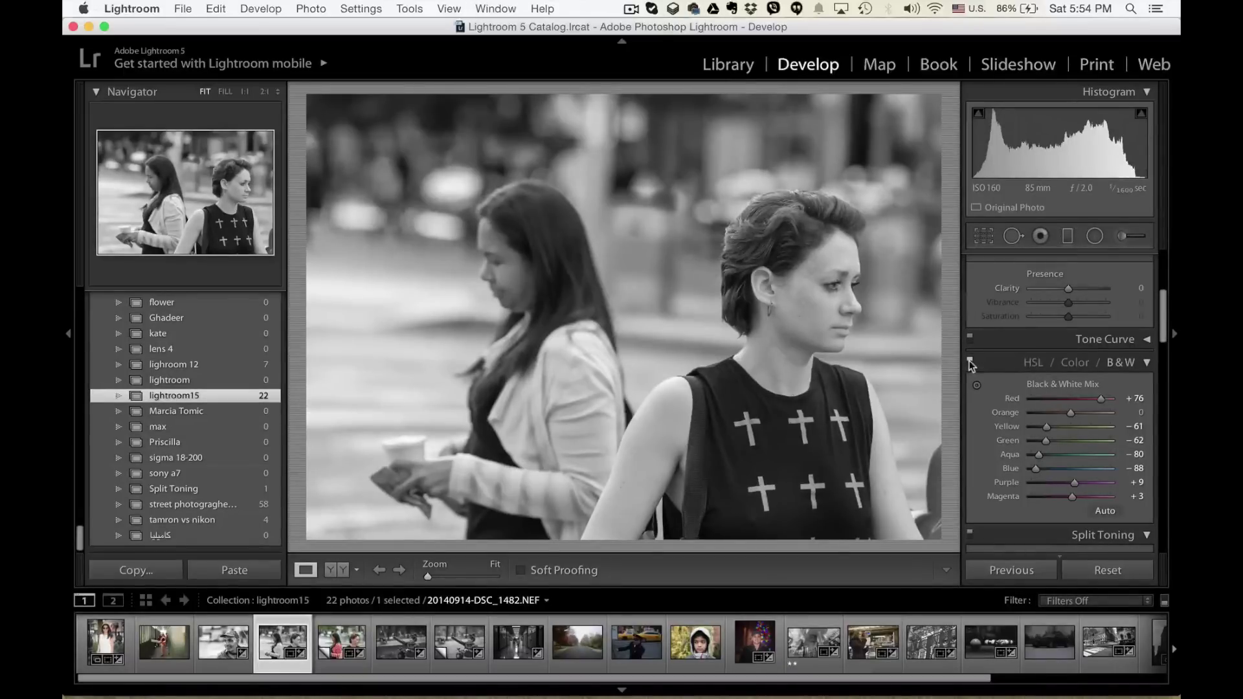
Toggle the Black & White Mix off and on to compare the whole photo of the two women before and after.
{"action": "left_click", "coordinate": [969, 360]}
{"action": "left_click", "coordinate": [968, 361]}
{"action": "left_click", "coordinate": [969, 360]}
{"action": "left_click", "coordinate": [968, 361]}
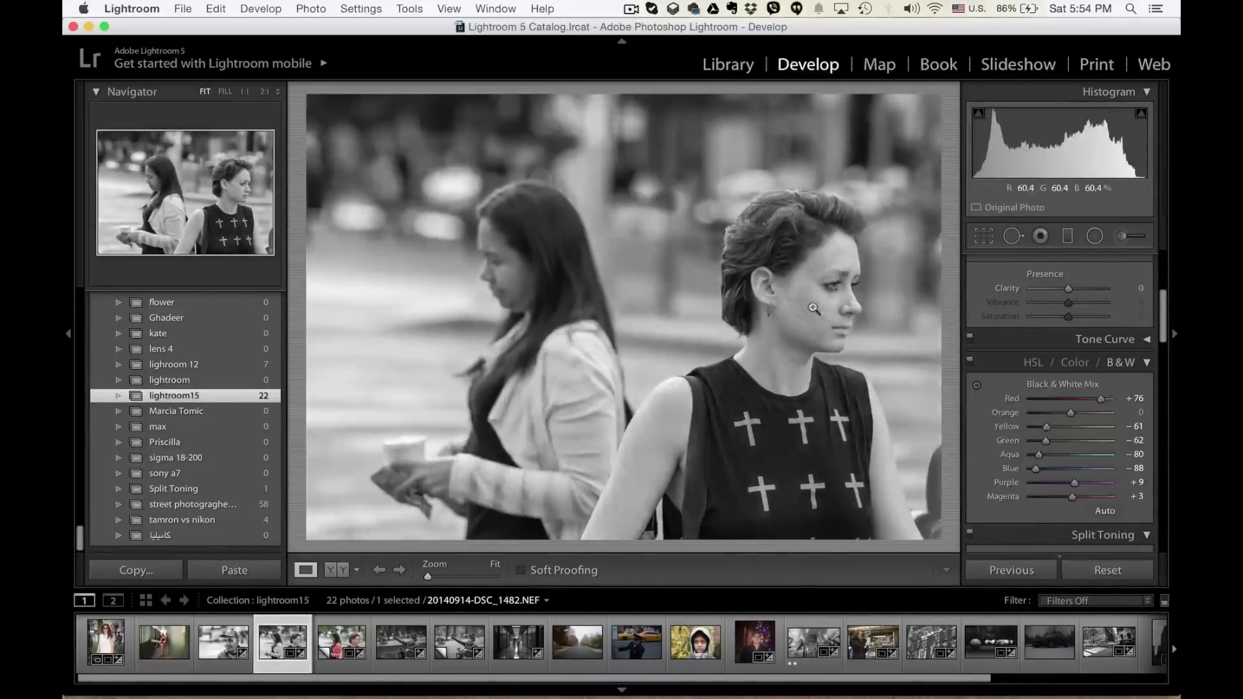
Compare the short-haired woman's face at 1:1 with the Black & White Mix switched off and on.
{"action": "left_click", "coordinate": [813, 309]}
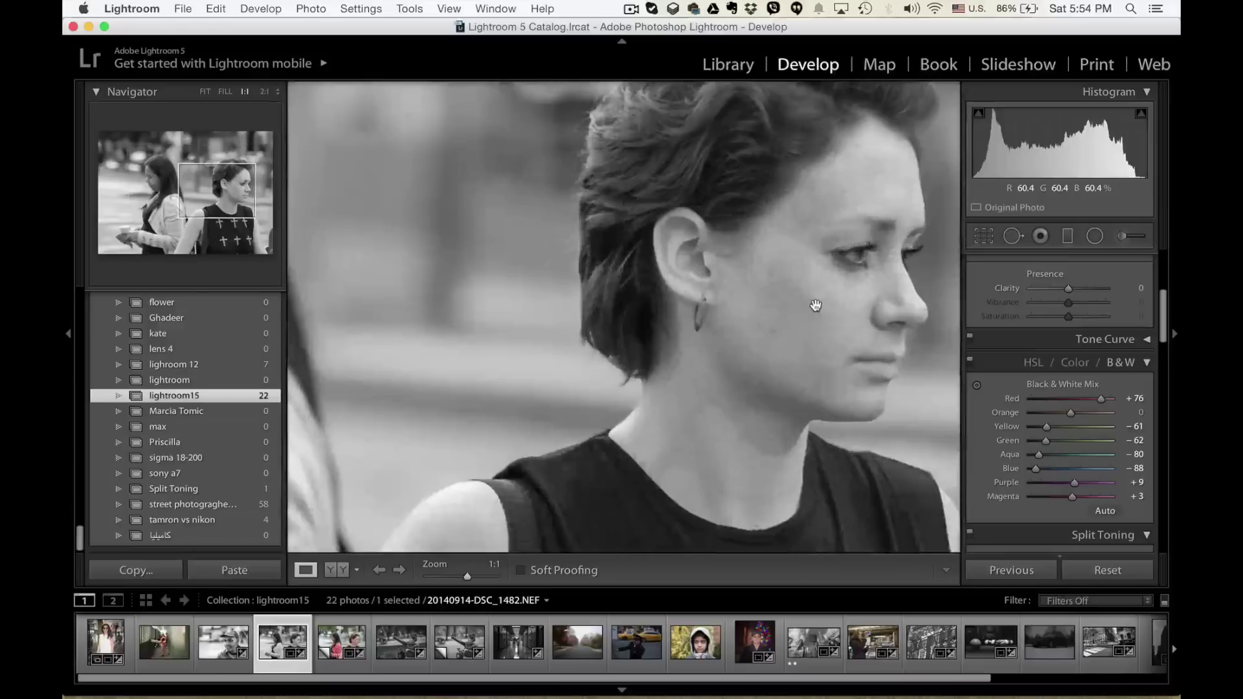
{"action": "left_click", "coordinate": [970, 360]}
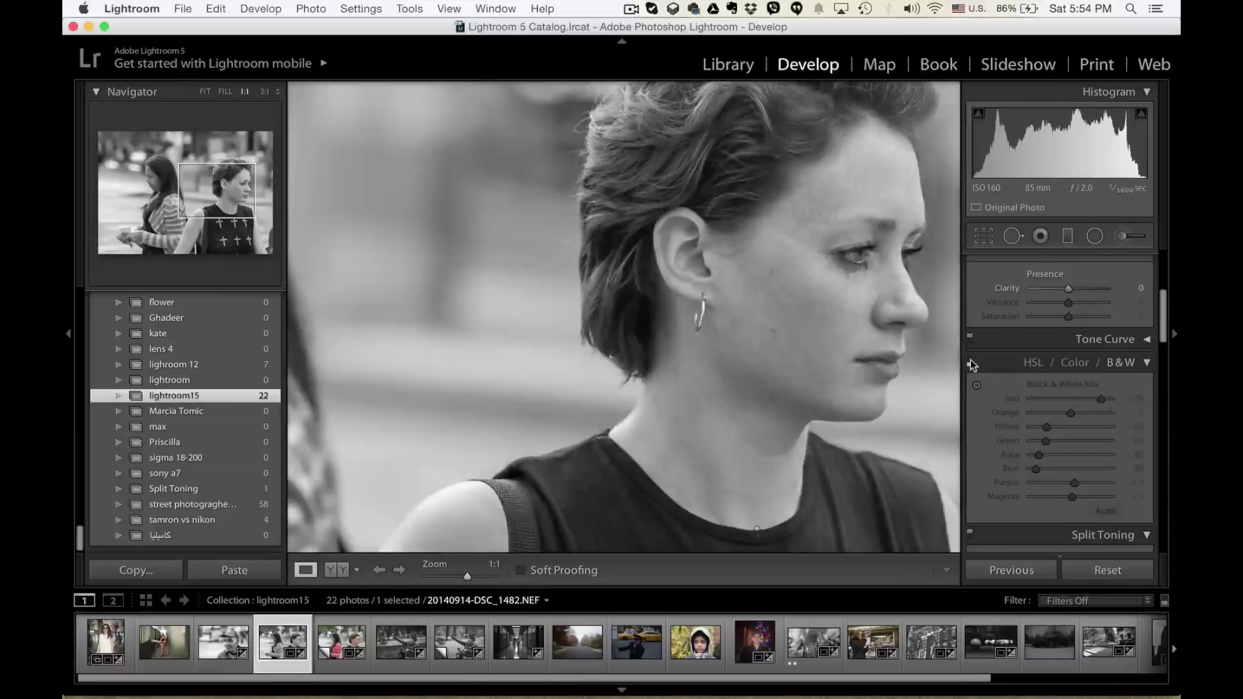
{"action": "left_click", "coordinate": [969, 361]}
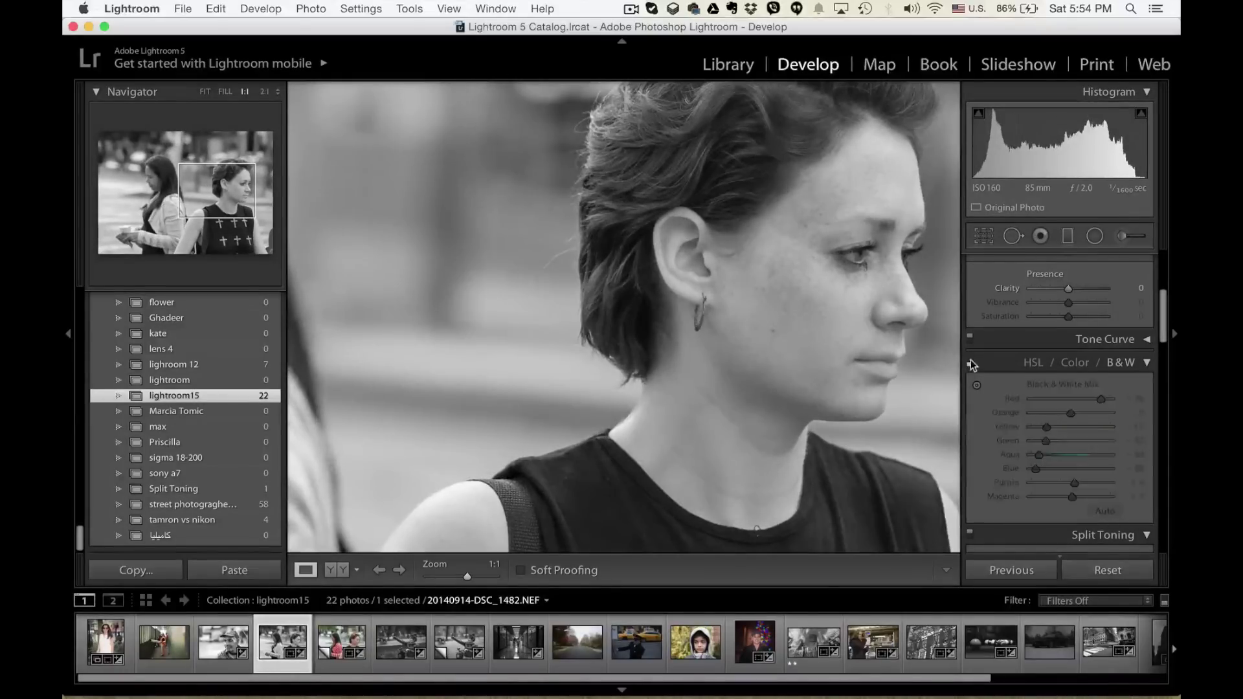
{"action": "left_click", "coordinate": [969, 361]}
{"action": "left_click", "coordinate": [969, 361]}
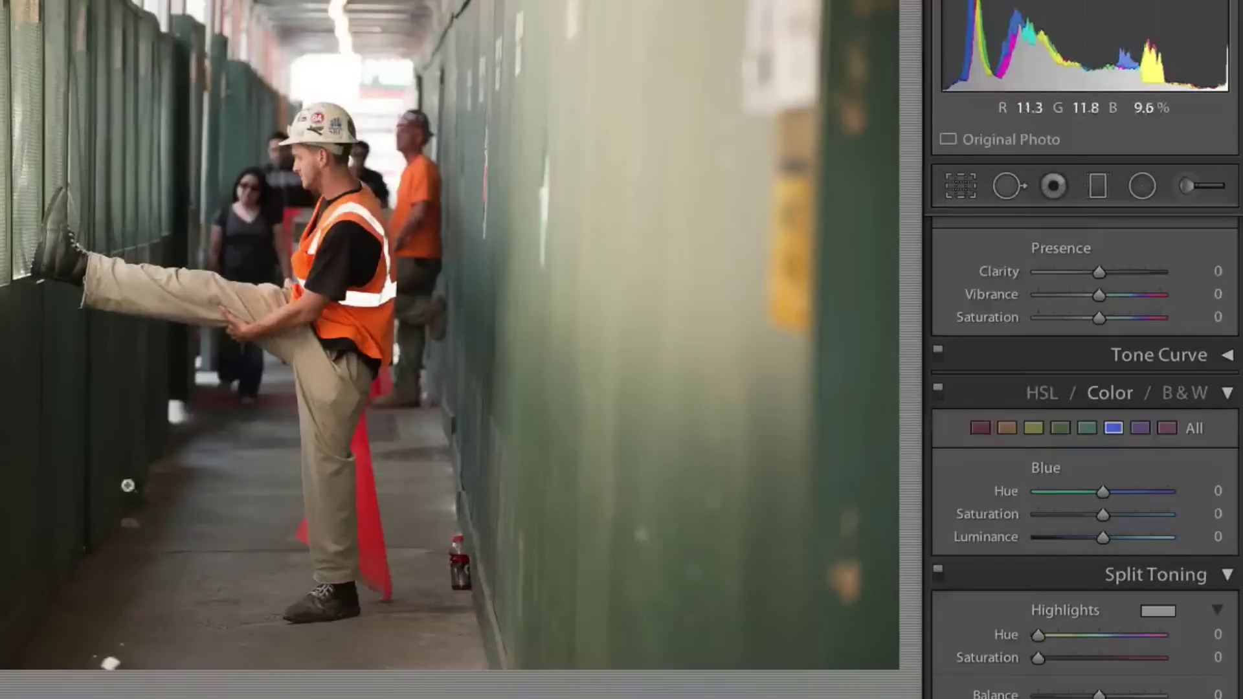
Set the construction worker photo to Exposure +0.53, Shadows +45, Highlights −77, Contrast +31 and Clarity +47, and convert it to black and white.
{"action": "scroll", "coordinate": [1021, 384], "scroll_direction": "up", "scroll_amount": 5}
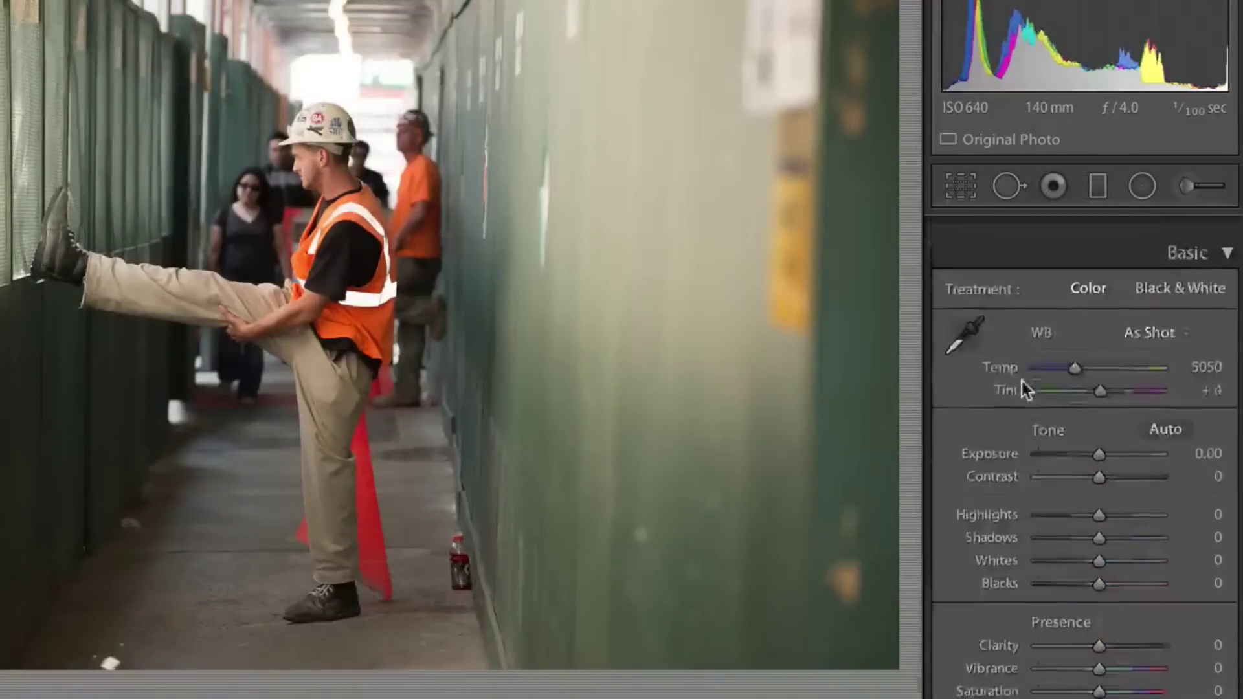
{"action": "left_click", "coordinate": [1106, 433]}
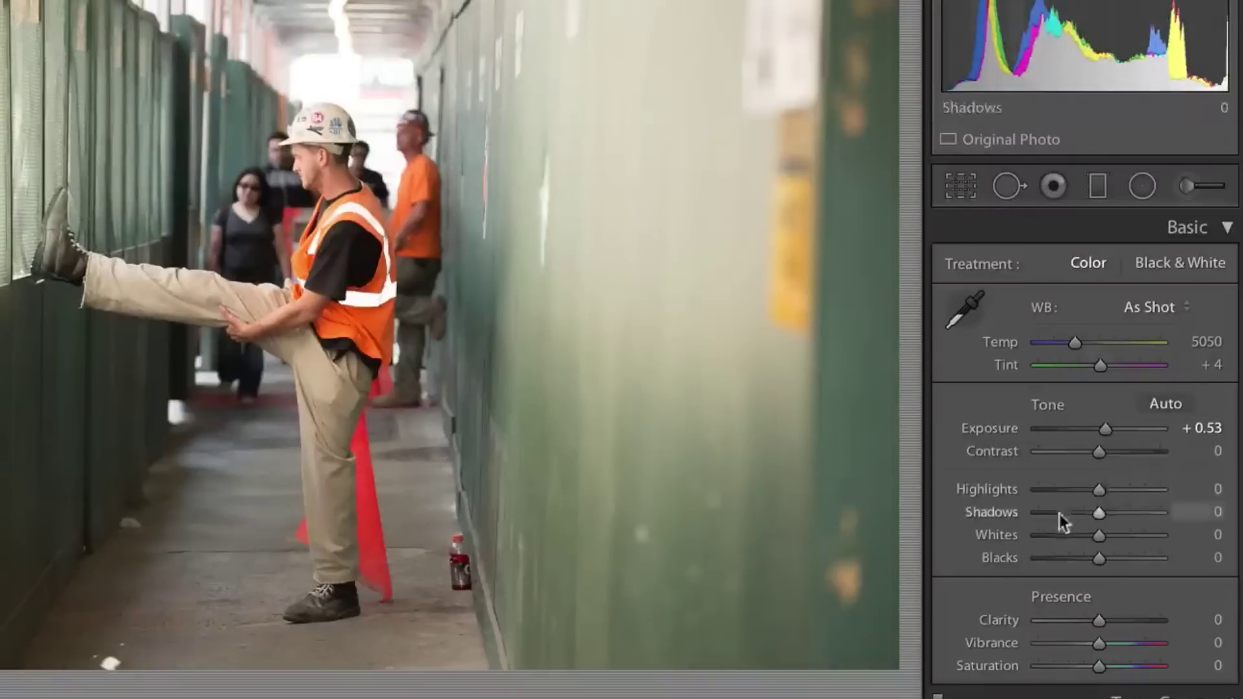
{"action": "left_click", "coordinate": [1124, 512]}
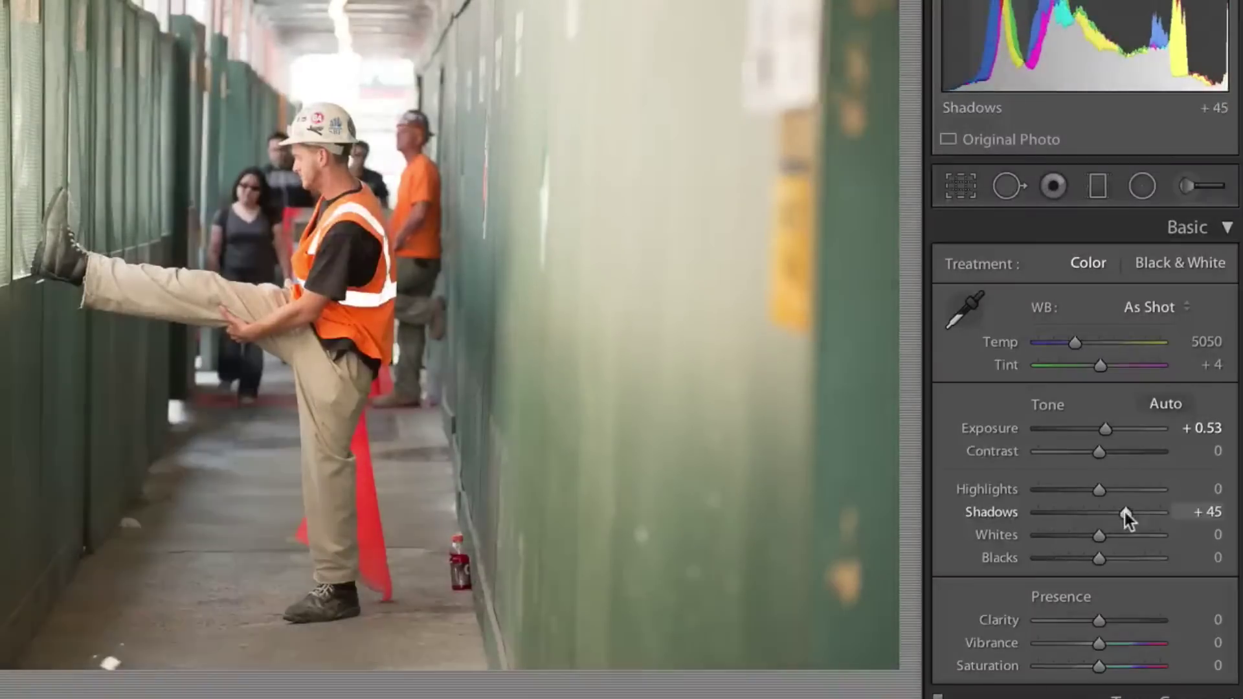
{"action": "left_click", "coordinate": [1051, 491]}
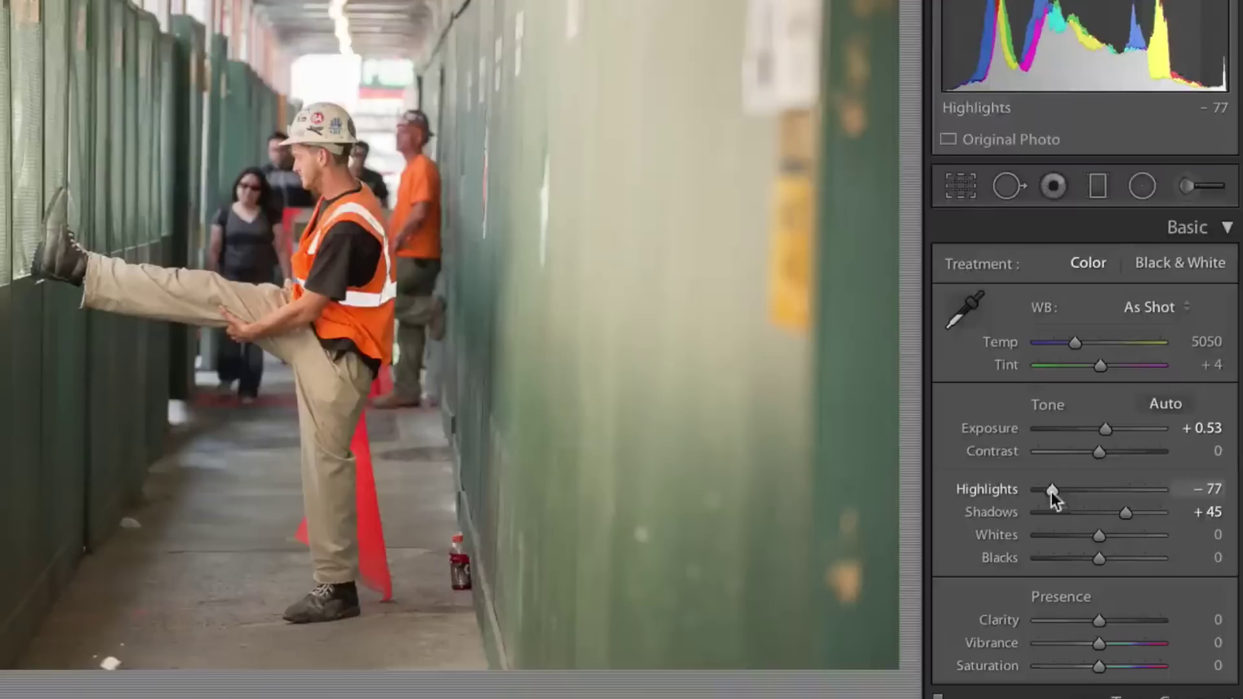
{"action": "left_click", "coordinate": [1117, 451]}
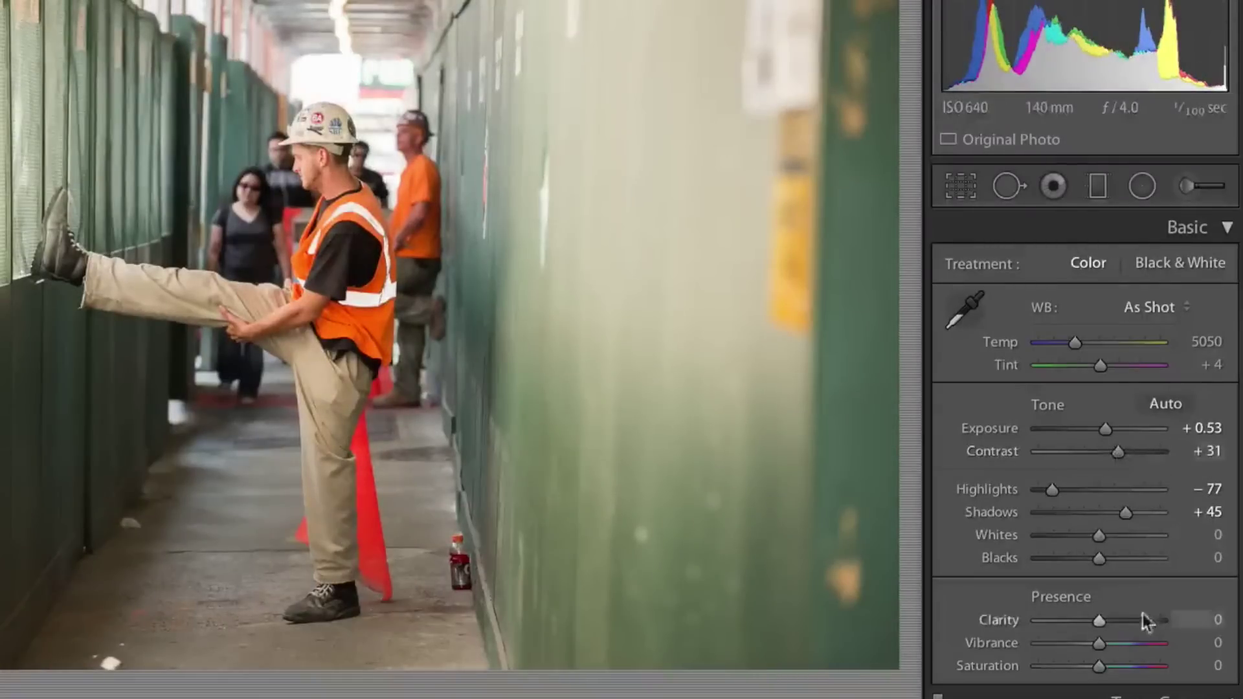
{"action": "left_click", "coordinate": [1124, 619]}
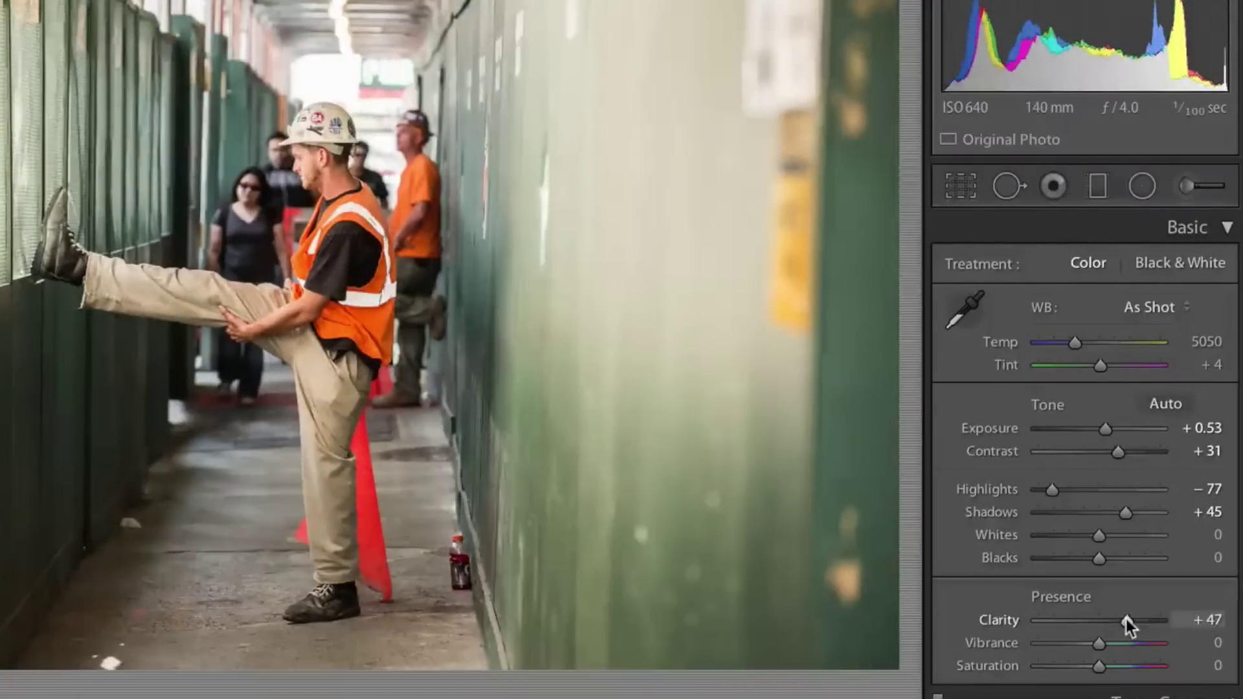
{"action": "left_click", "coordinate": [1225, 266]}
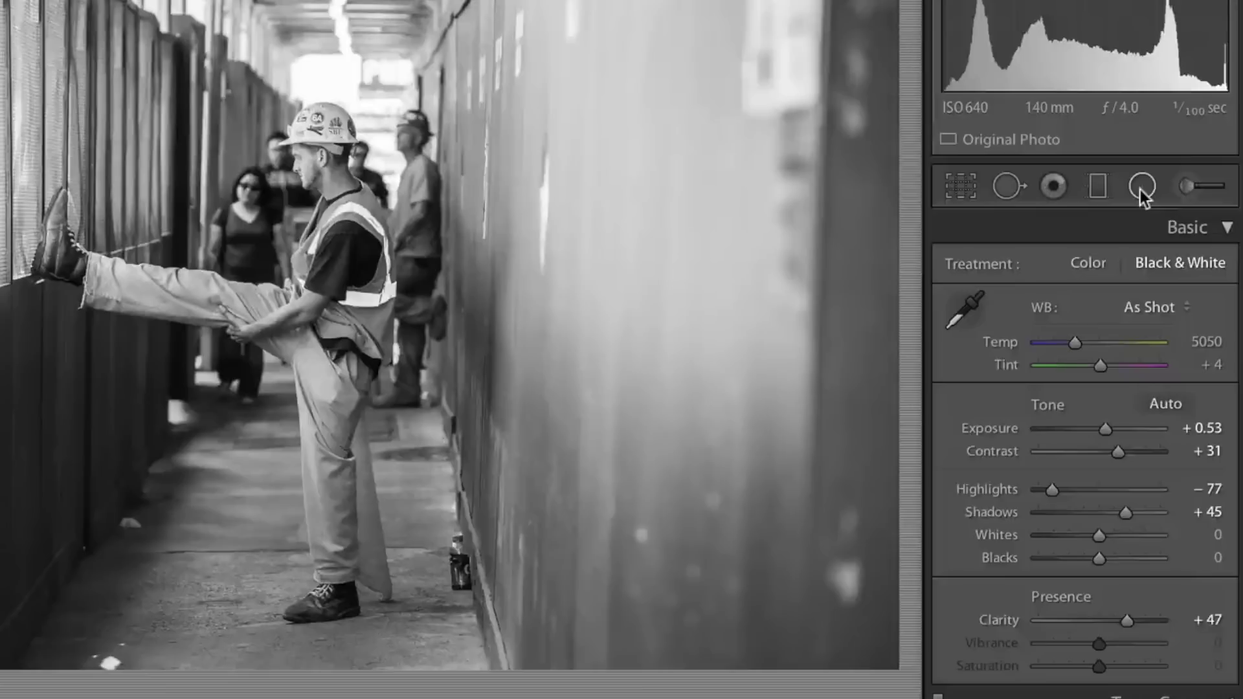
Place a large Radial Filter centered on the stretching worker, set its Exposure to −2.33 and raise its Clarity.
{"action": "left_click", "coordinate": [1140, 189]}
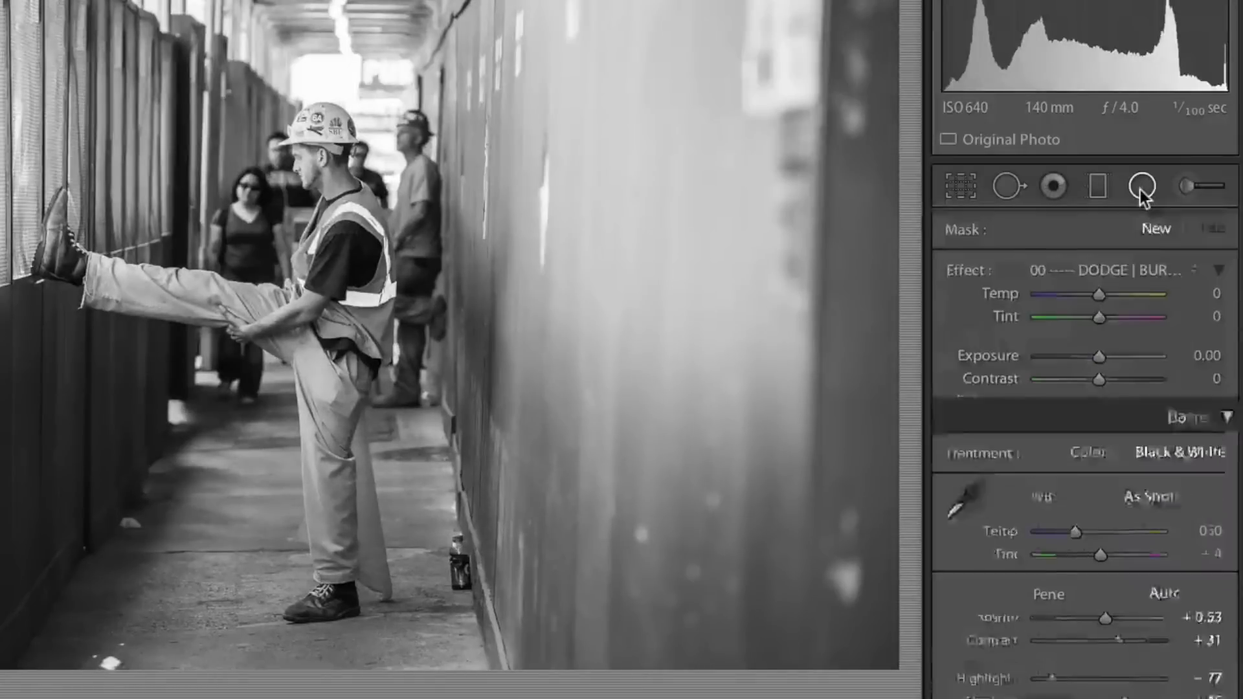
{"action": "left_click_drag", "start_coordinate": [288, 231], "coordinate": [617, 623]}
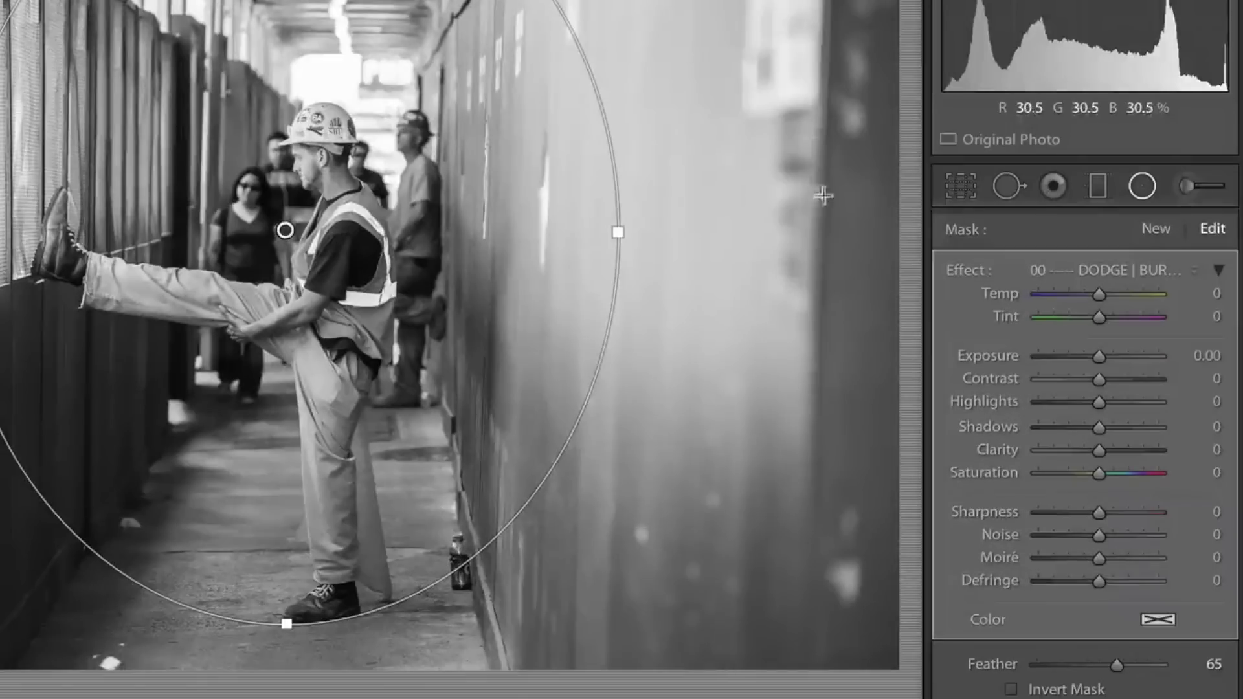
{"action": "left_click_drag", "start_coordinate": [285, 229], "coordinate": [320, 319]}
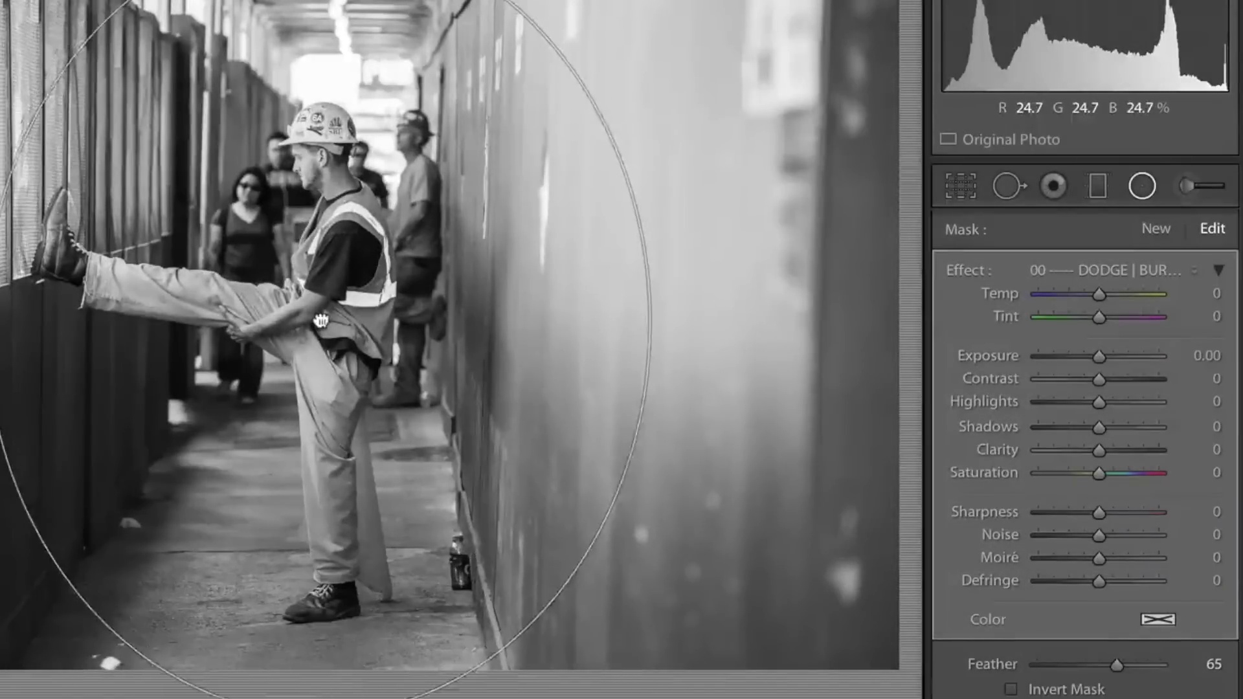
{"action": "left_click_drag", "start_coordinate": [1100, 355], "coordinate": [1063, 357]}
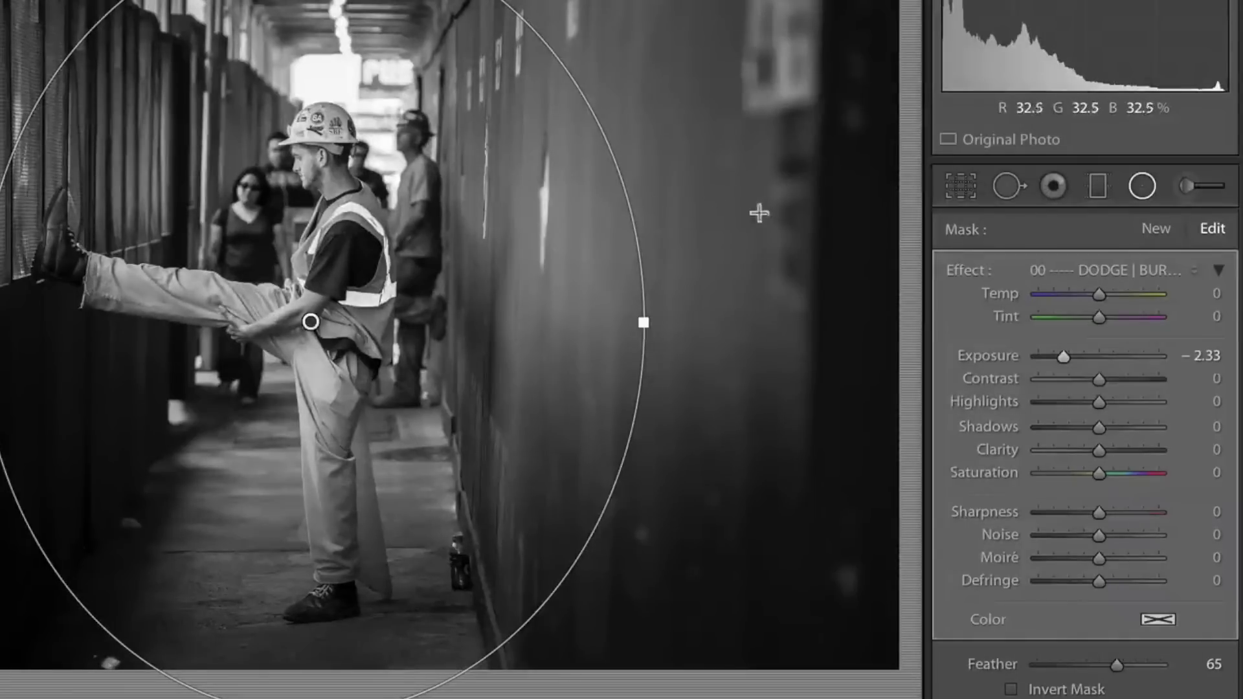
{"action": "left_click_drag", "start_coordinate": [1102, 430], "coordinate": [1120, 437]}
{"action": "left_click", "coordinate": [1122, 449]}
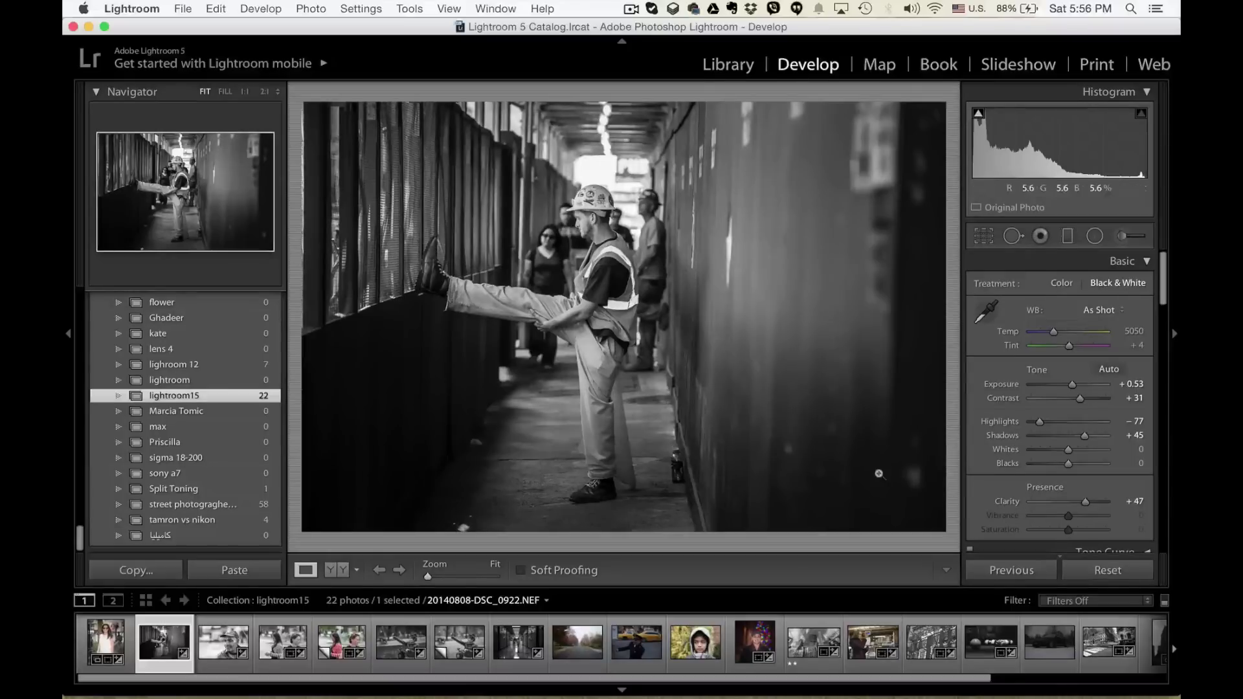
Check the worker photo in color, return it to black and white, and set Yellow −67, Blue +84 and Red −30 in the mix.
{"action": "left_click", "coordinate": [1061, 282]}
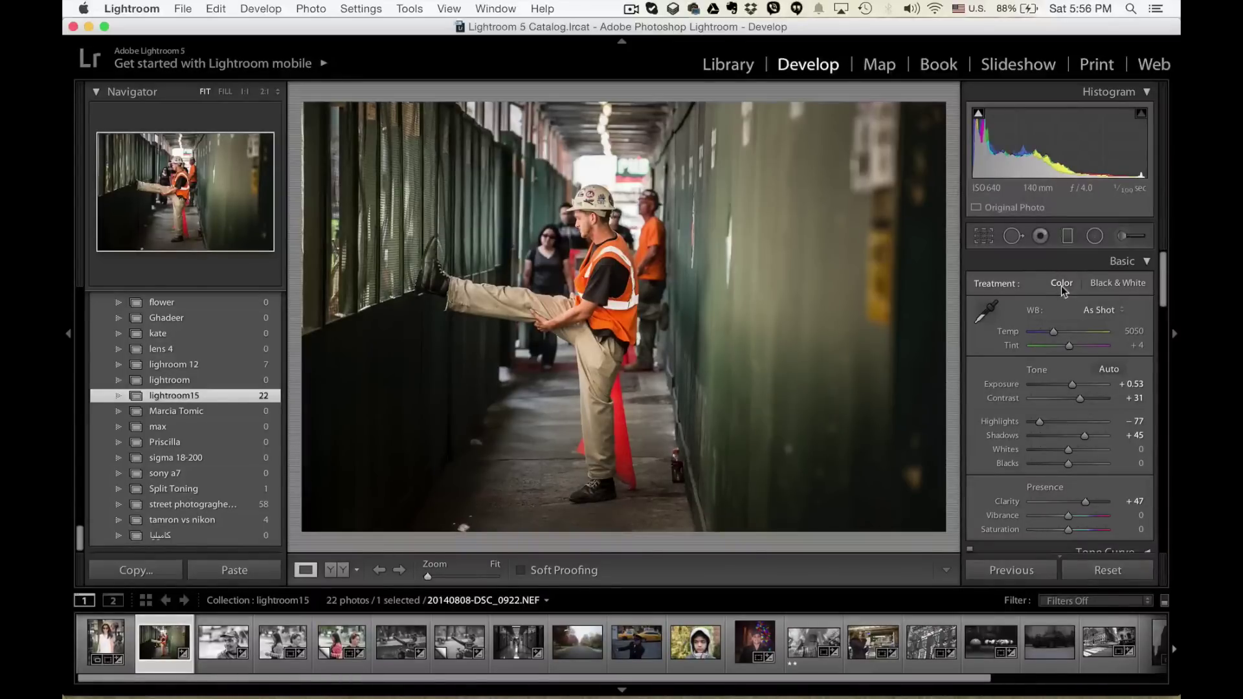
{"action": "left_click", "coordinate": [1110, 283]}
{"action": "left_click_drag", "start_coordinate": [1074, 337], "coordinate": [1043, 350]}
{"action": "left_click_drag", "start_coordinate": [1073, 392], "coordinate": [1081, 411]}
{"action": "left_click_drag", "start_coordinate": [1086, 414], "coordinate": [1100, 416]}
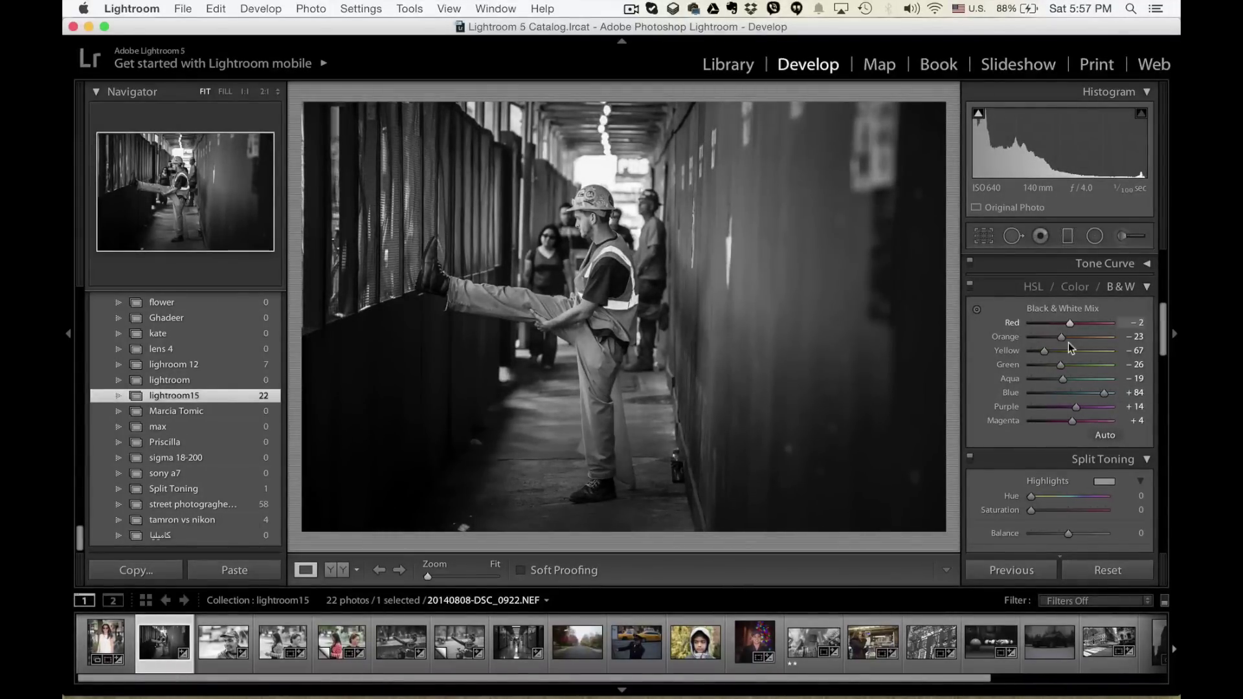
{"action": "left_click_drag", "start_coordinate": [1067, 323], "coordinate": [1058, 348]}
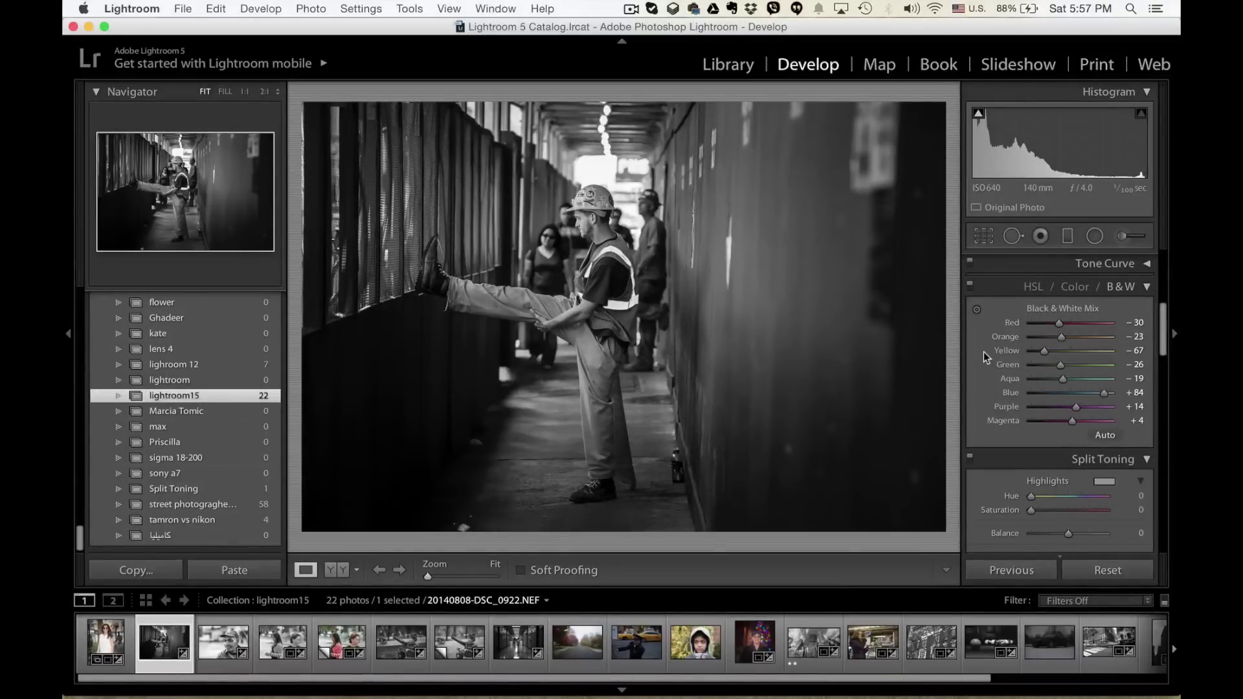
Toggle the Black & White Mix off and on to compare the worker photo before and after.
{"action": "left_click", "coordinate": [971, 283]}
{"action": "left_click", "coordinate": [971, 285]}
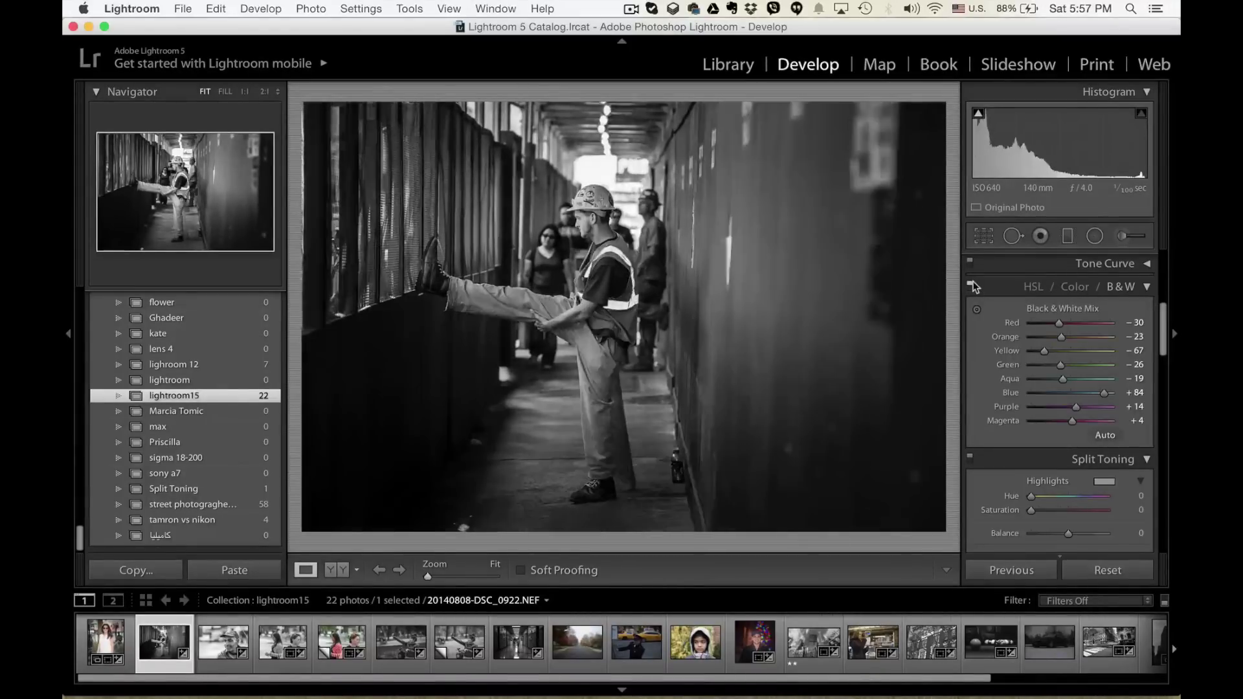
{"action": "left_click", "coordinate": [971, 284]}
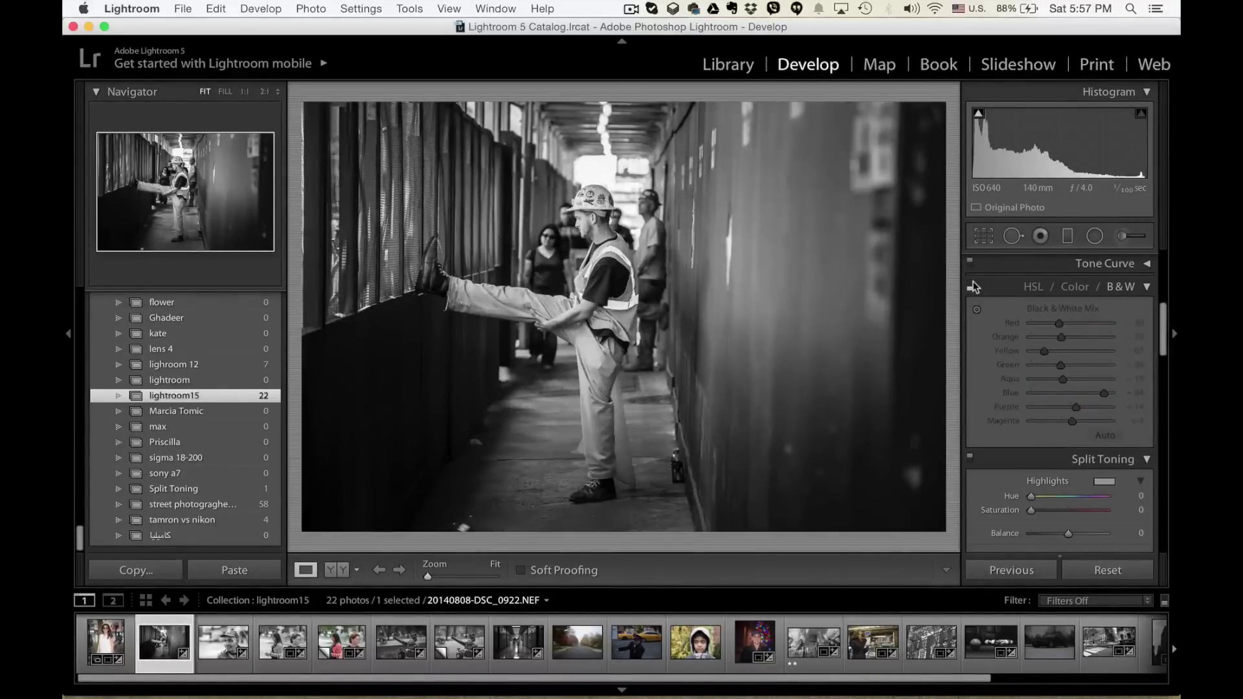
{"action": "left_click", "coordinate": [971, 285]}
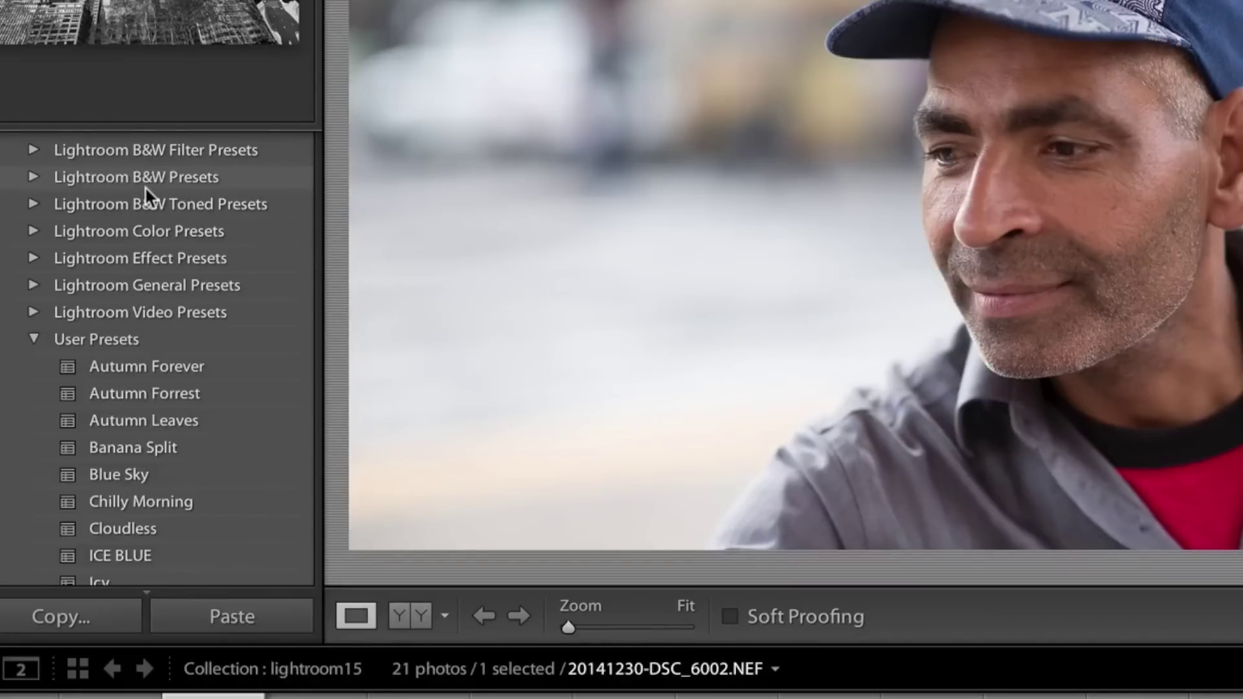
Expand the Lightroom B&W Filter Presets and Lightroom B&W Presets groups for the portrait of the man in the cap.
{"action": "left_click", "coordinate": [32, 150]}
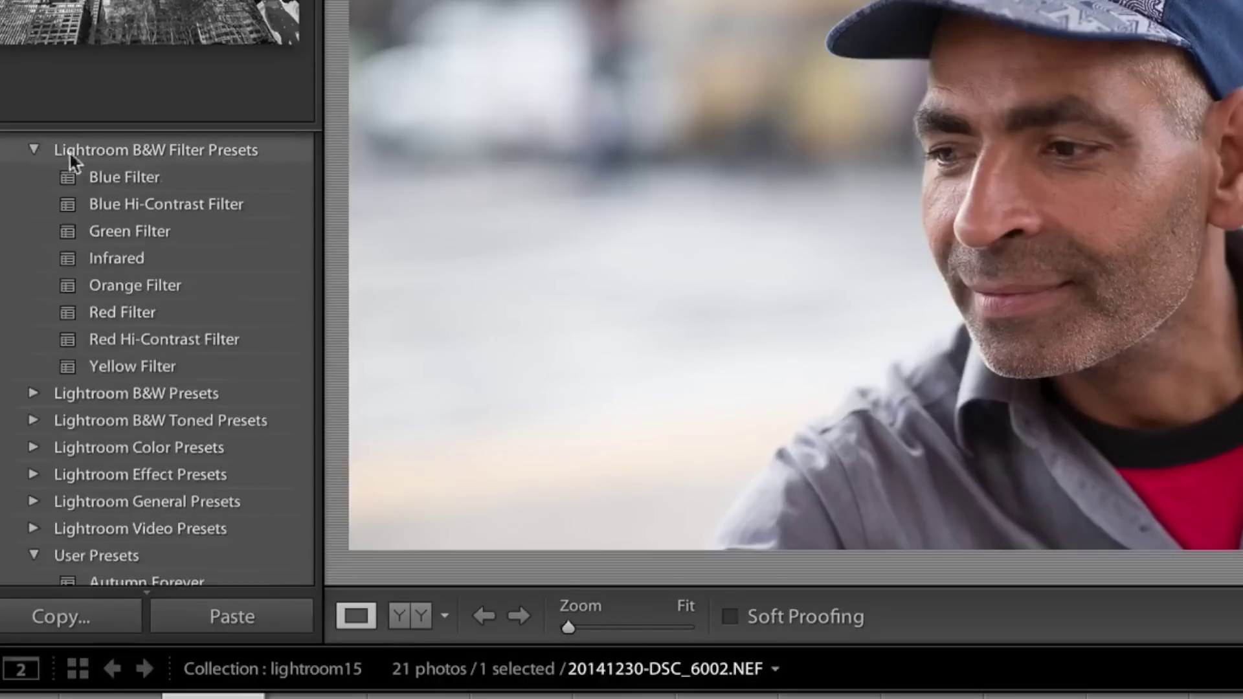
{"action": "left_click", "coordinate": [33, 392]}
{"action": "scroll", "coordinate": [142, 382], "scroll_direction": "down", "scroll_amount": 2}
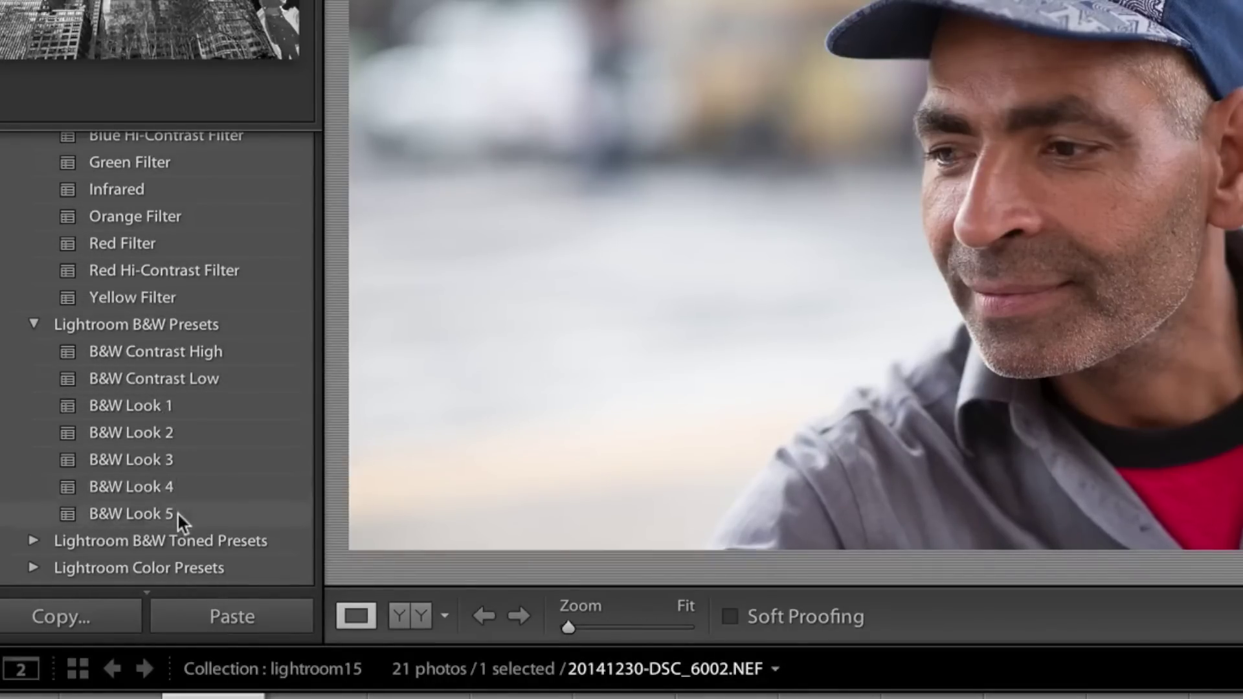
Try the B&W Look 4 and B&W Look 5 presets on the portrait of the man in the cap, undoing each.
{"action": "left_click", "coordinate": [156, 488]}
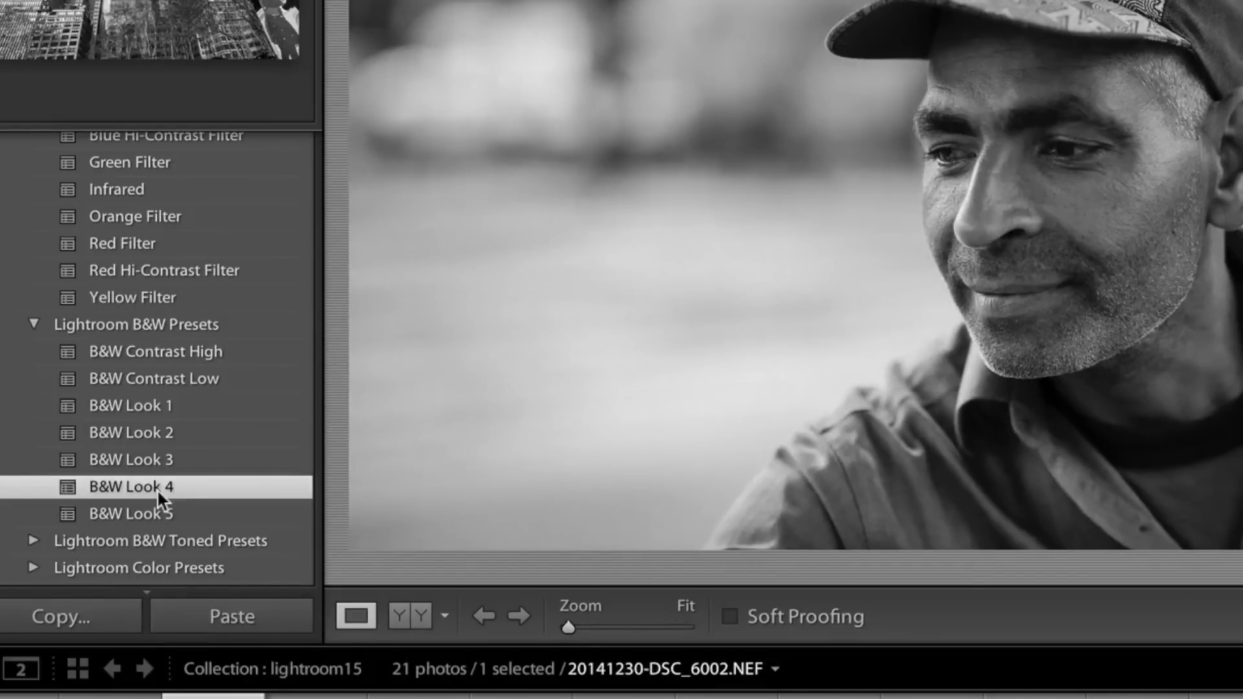
{"action": "key", "text": "ctrl+z"}
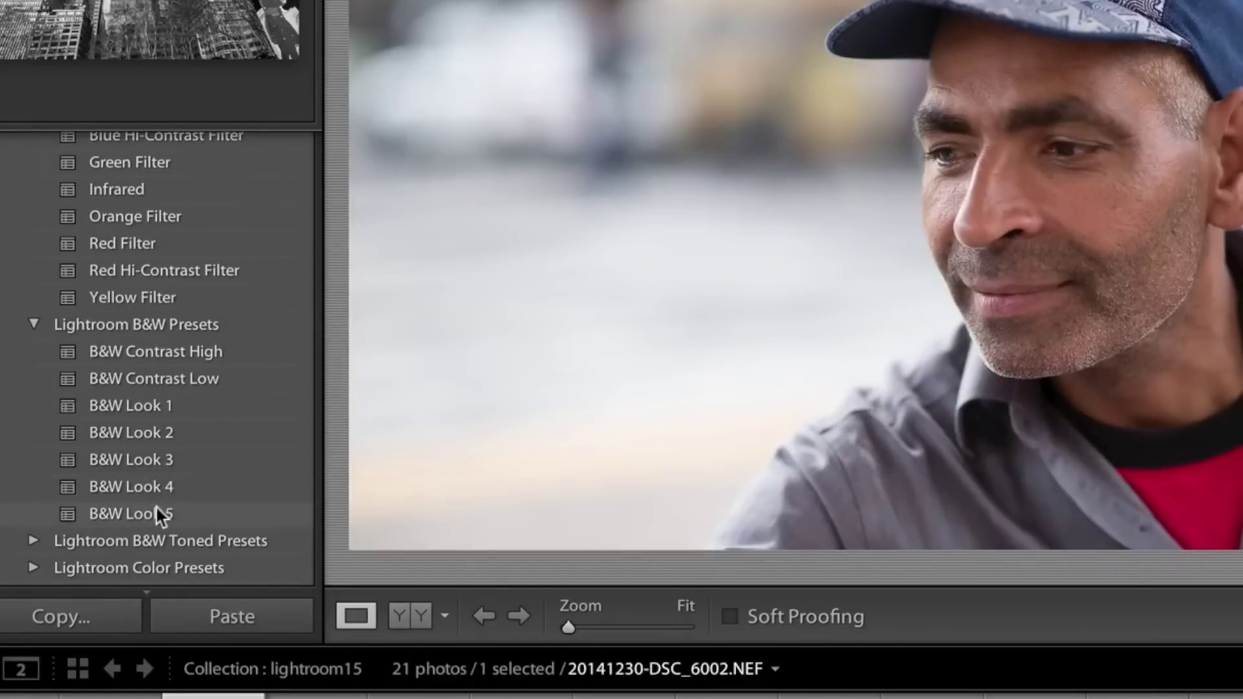
{"action": "left_click", "coordinate": [156, 511]}
{"action": "key", "text": "super+z"}
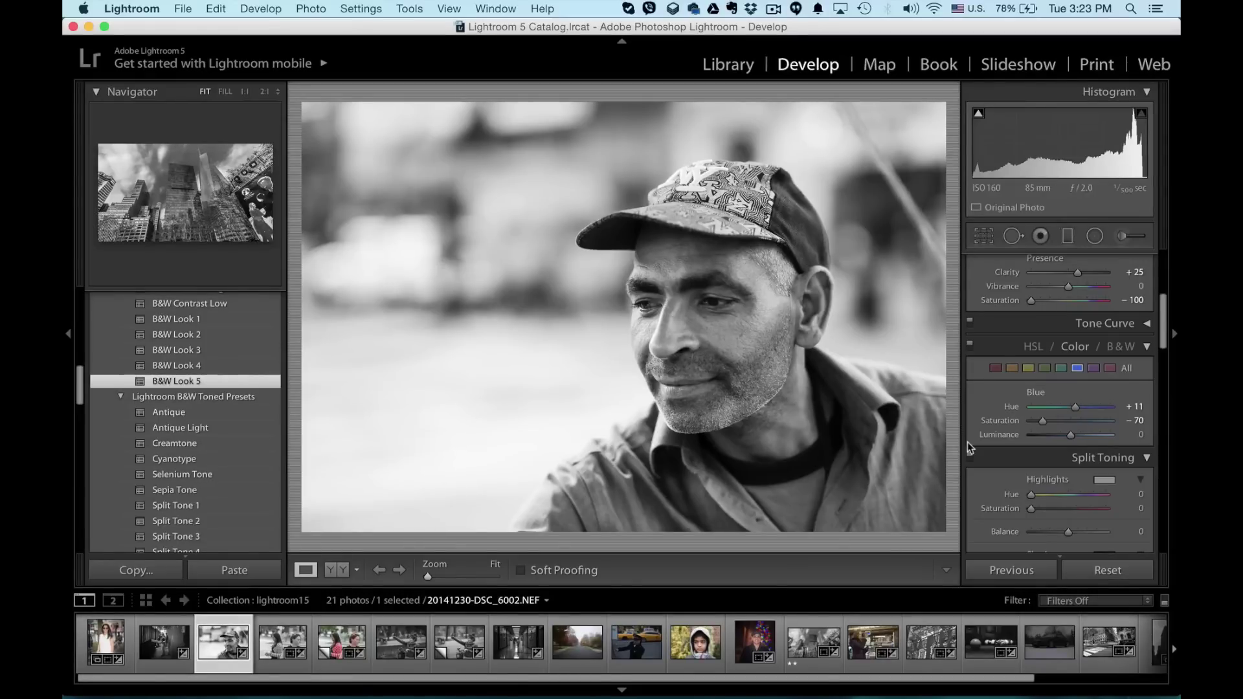
{"action": "key", "text": "super+z"}
Apply the B&W Look 4 preset to the man's portrait, comparing it once with the color original.
{"action": "left_click", "coordinate": [200, 369]}
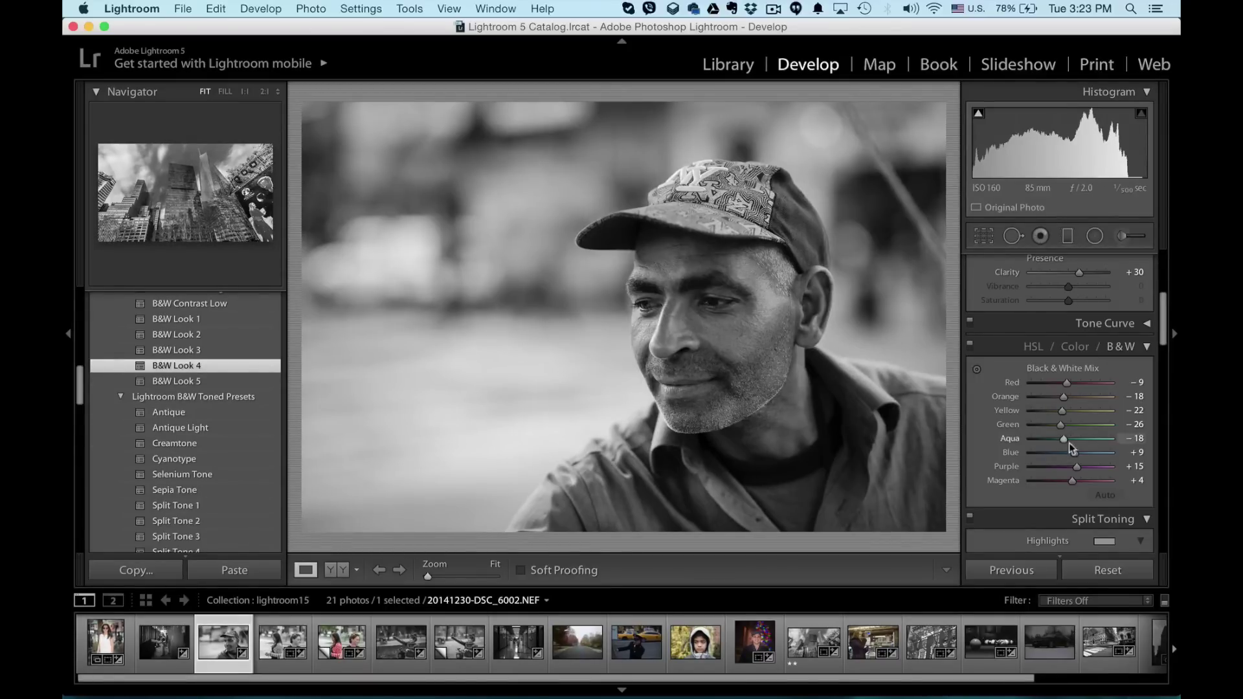
{"action": "left_click", "coordinate": [1087, 560]}
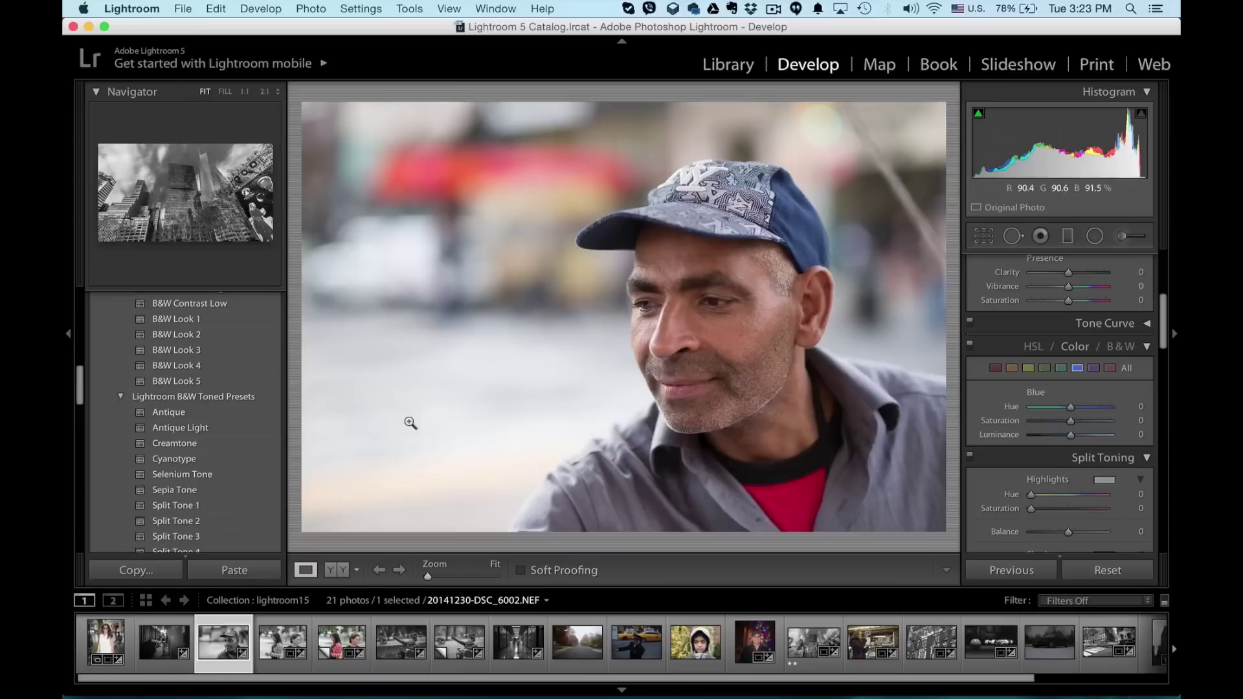
{"action": "left_click", "coordinate": [201, 367]}
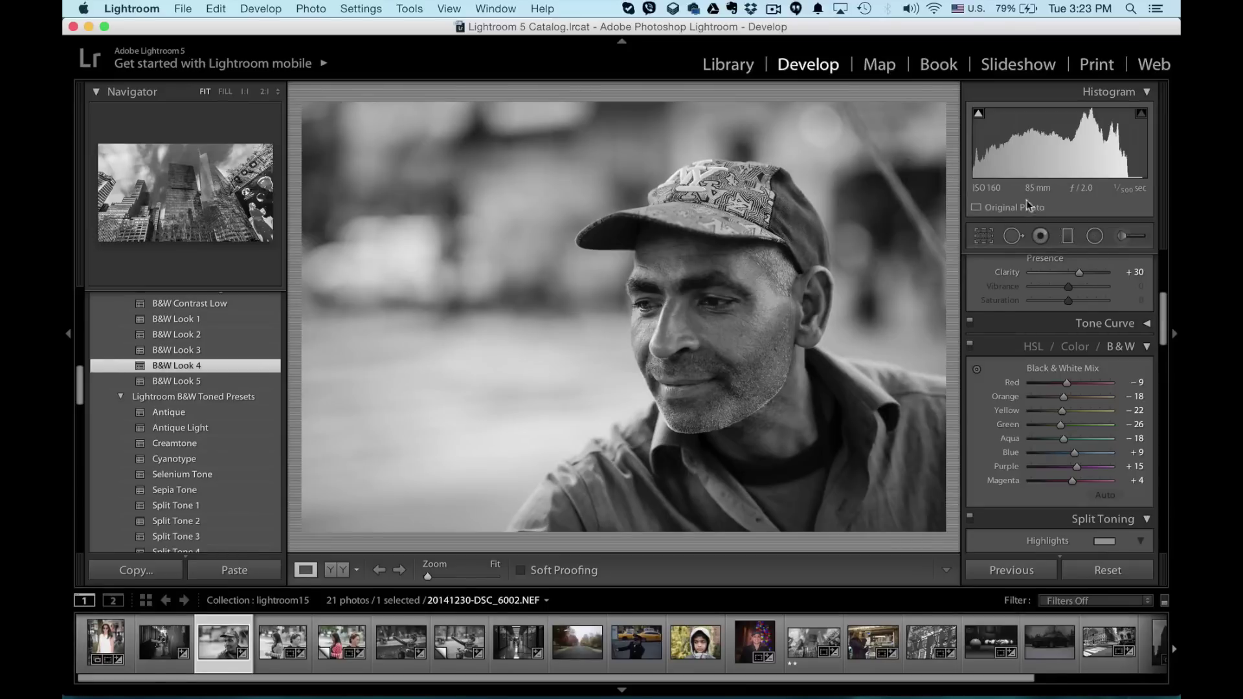
Draw a large radial filter around the man's head and shoulders, centered between his eyes, and undo the stray adjustment.
{"action": "left_click", "coordinate": [1099, 238]}
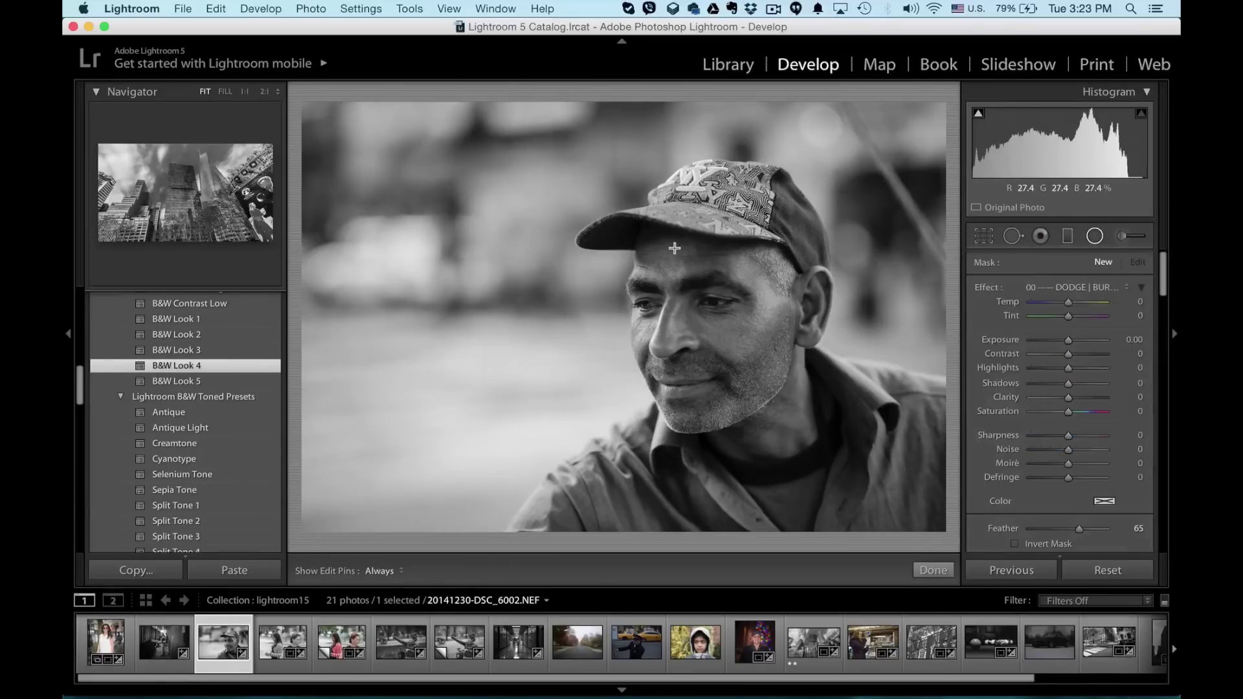
{"action": "left_click_drag", "start_coordinate": [677, 247], "coordinate": [891, 485]}
{"action": "left_click_drag", "start_coordinate": [677, 251], "coordinate": [684, 306]}
{"action": "key", "text": "super+z"}
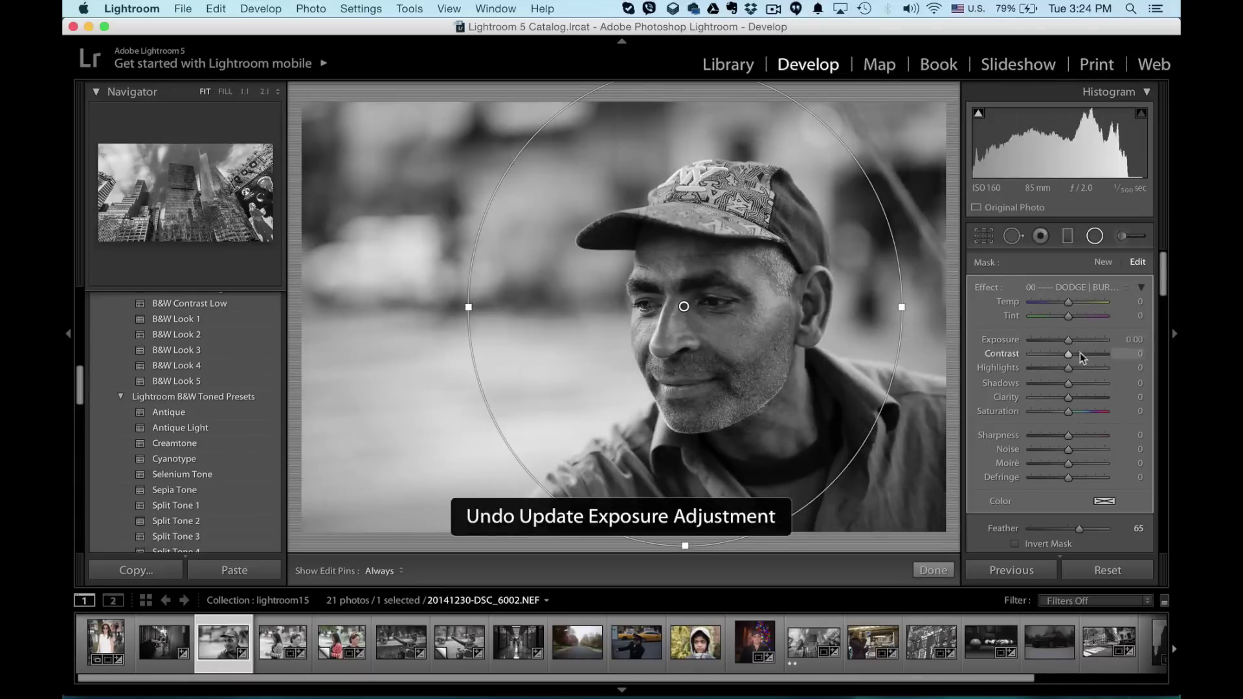
Darken and soften the surroundings outside the radial filter with Exposure −2.89 and Clarity −91, and finish the filter.
{"action": "left_click", "coordinate": [1039, 340]}
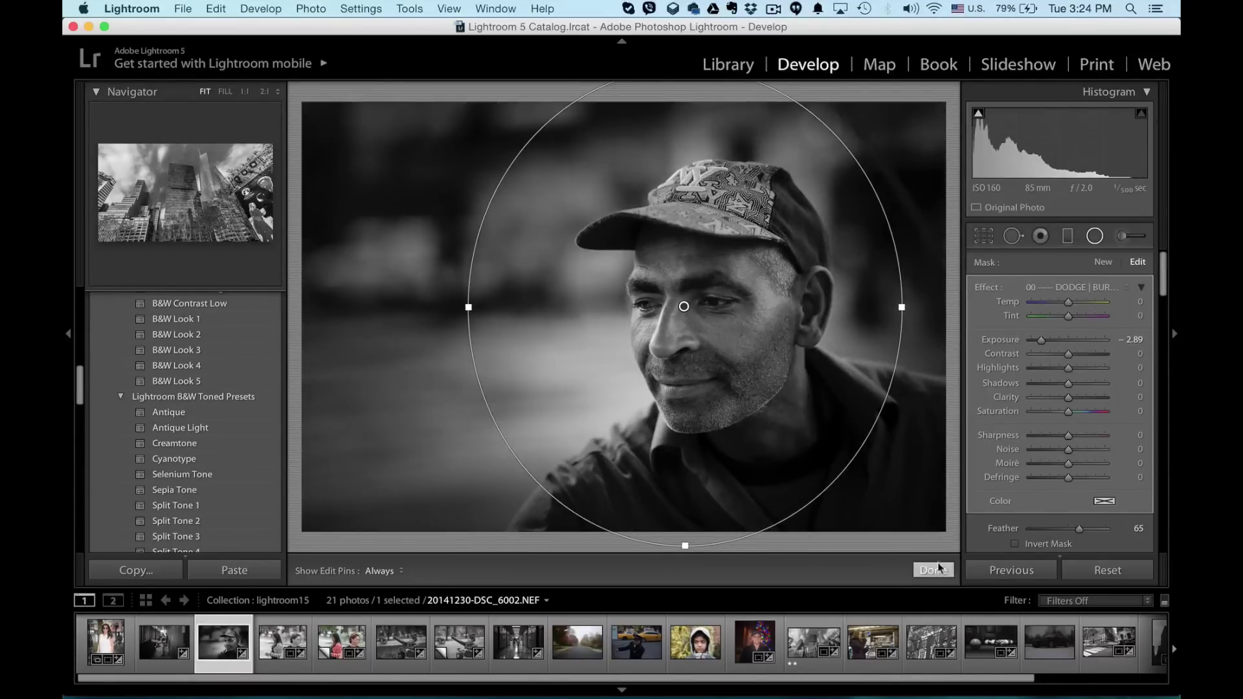
{"action": "left_click", "coordinate": [1033, 398]}
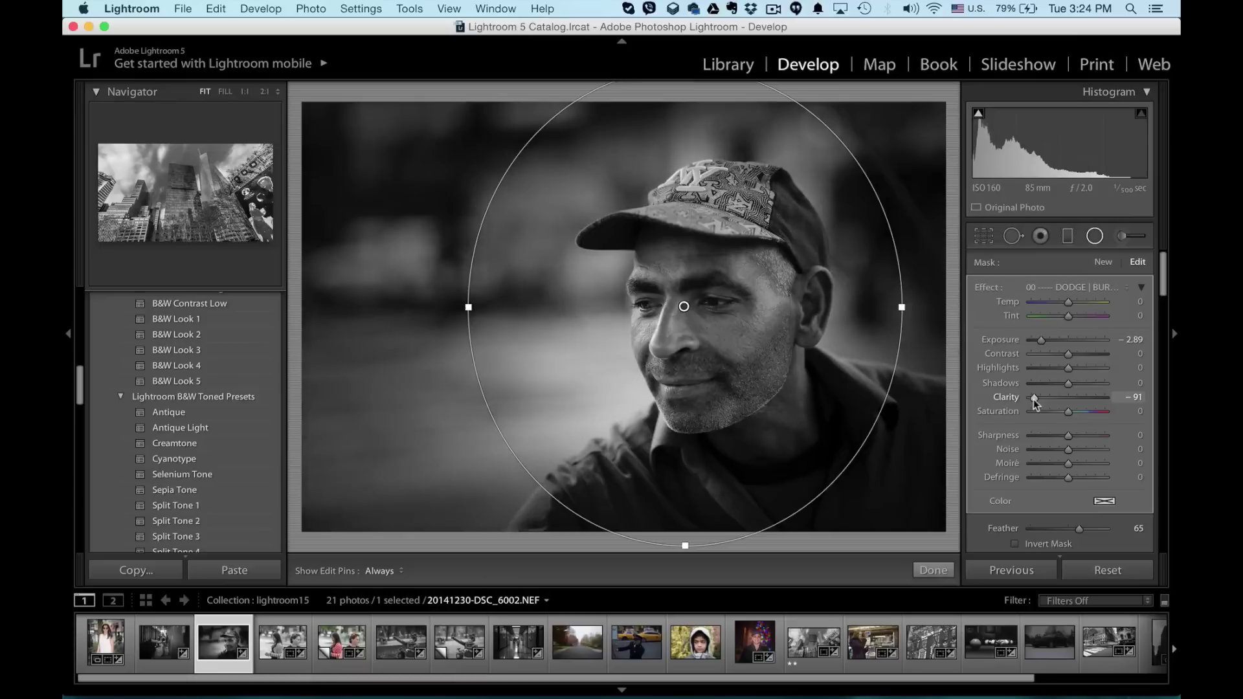
{"action": "left_click", "coordinate": [944, 572]}
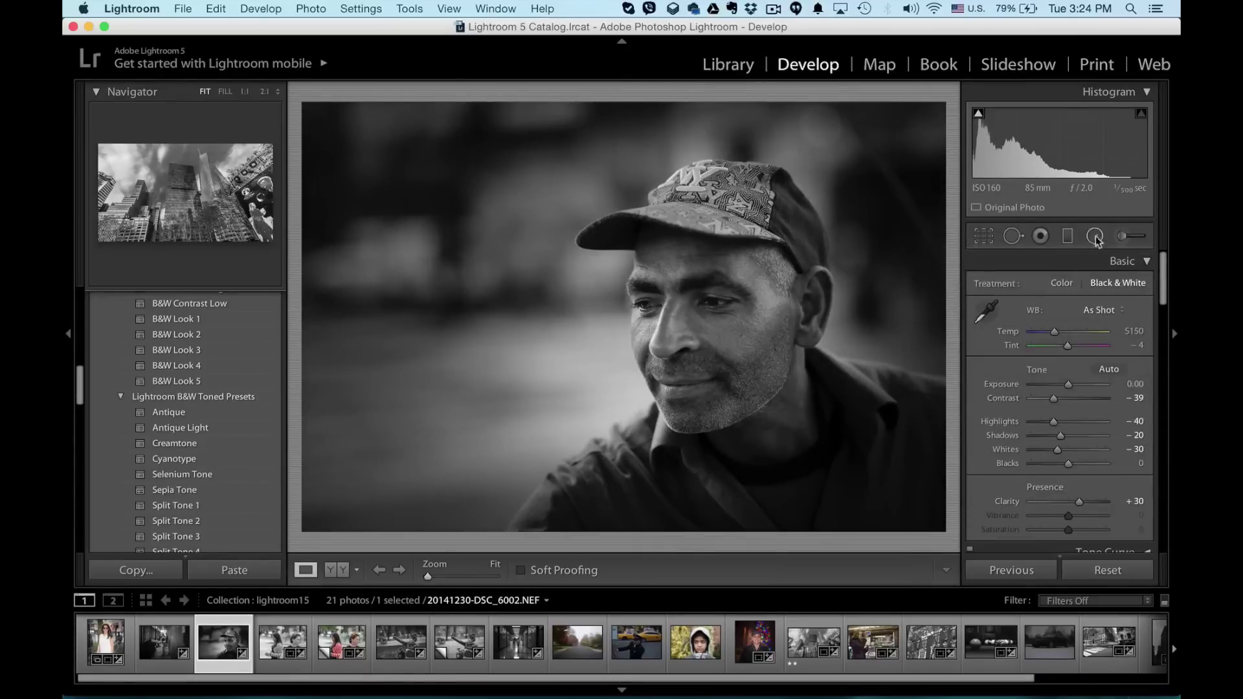
Paint an adjustment brush mask over the man's face, checking its coverage with the mask overlay before hiding it.
{"action": "key", "text": "k"}
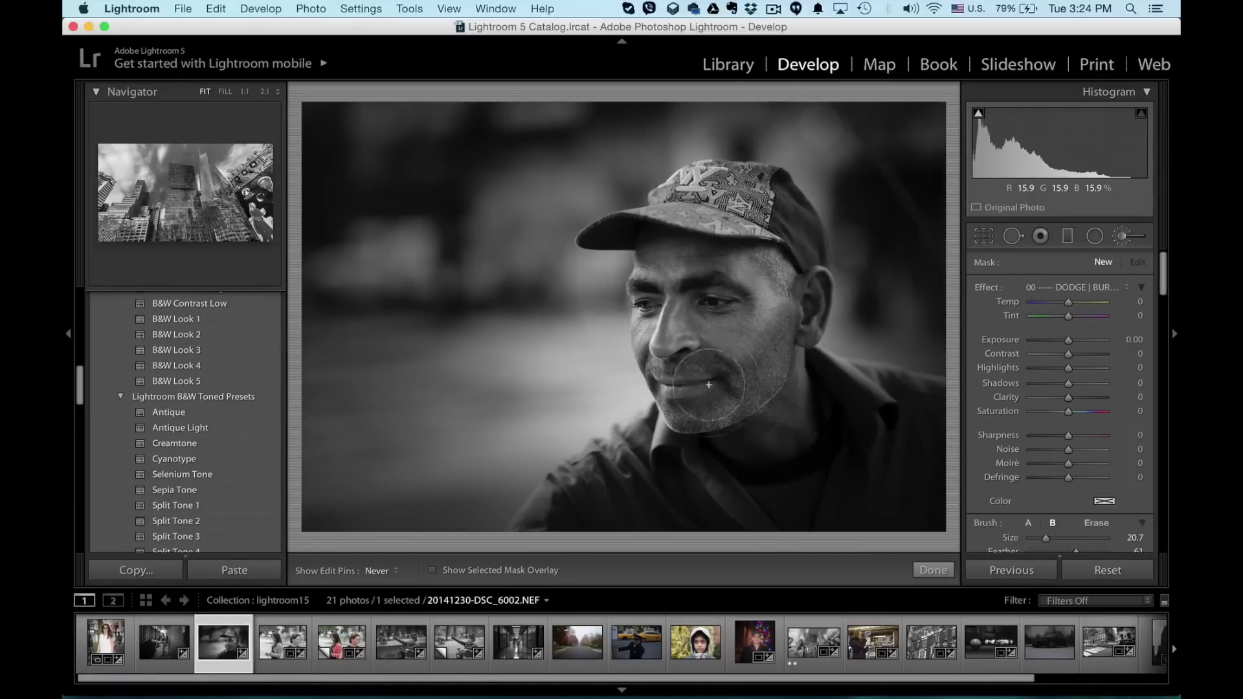
{"action": "left_click_drag", "start_coordinate": [689, 290], "coordinate": [707, 382]}
{"action": "key", "text": "o"}
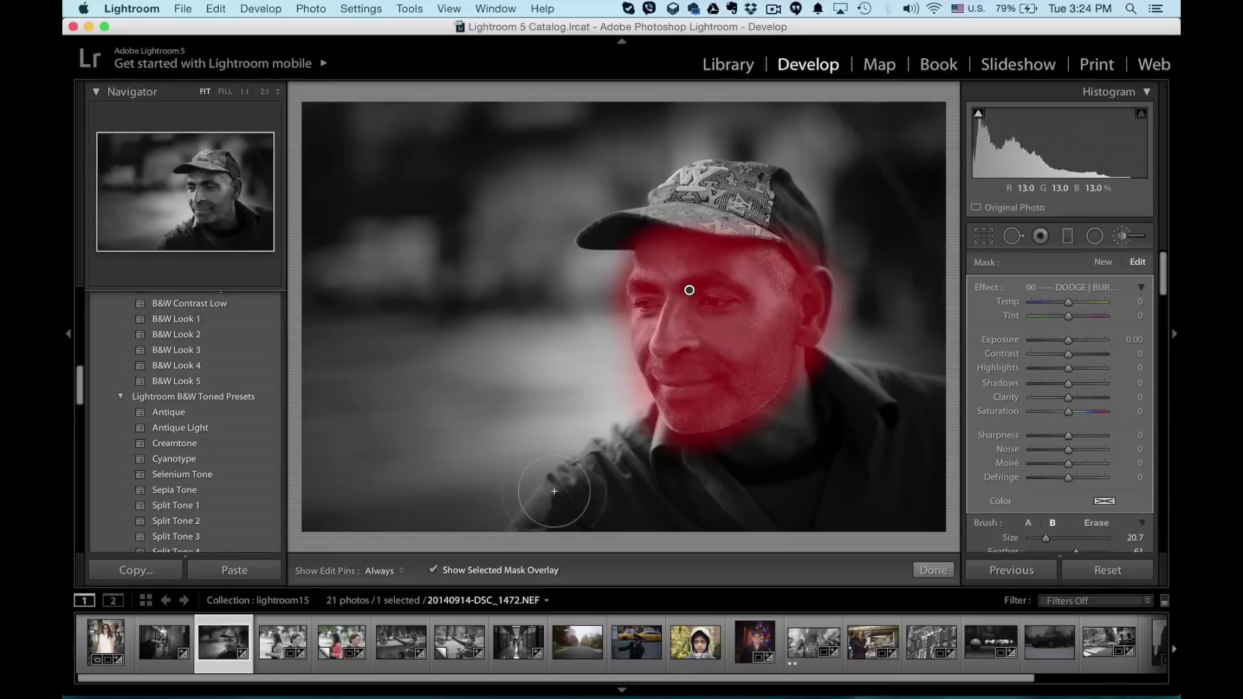
{"action": "left_click", "coordinate": [432, 570]}
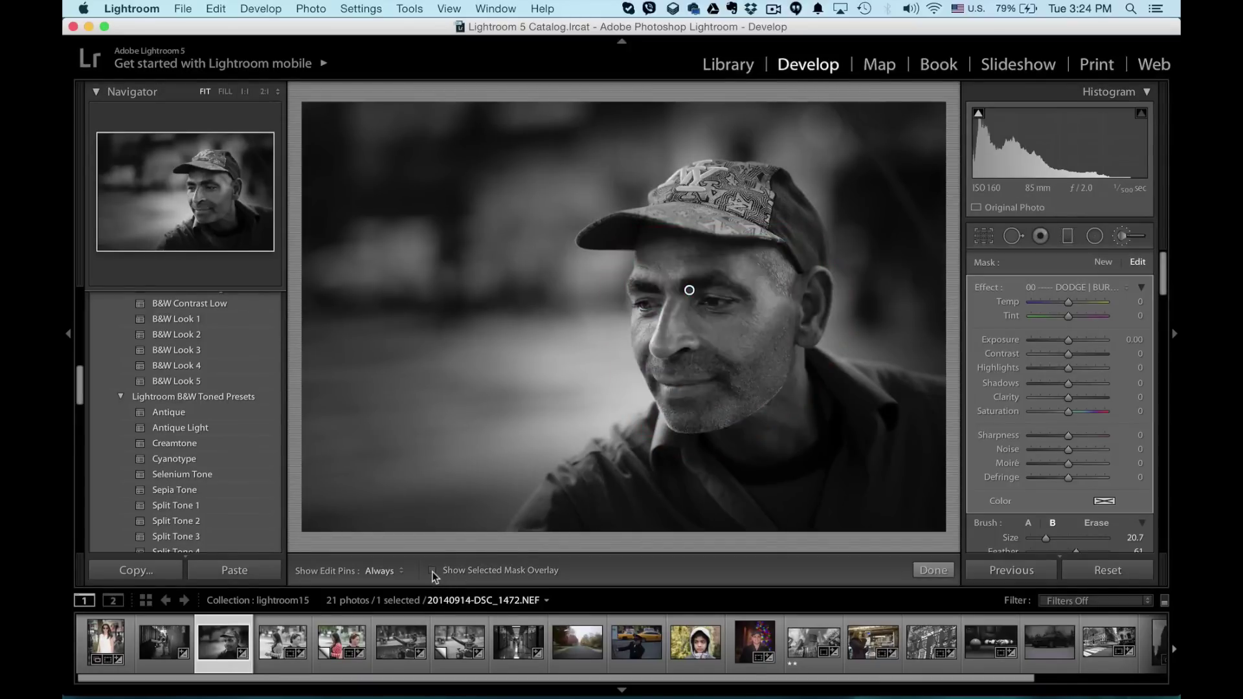
Set the face brush adjustment to Shadows 72 and Clarity 64, and finish the brush edit.
{"action": "left_click", "coordinate": [1092, 384]}
{"action": "left_click_drag", "start_coordinate": [1092, 385], "coordinate": [1095, 384]}
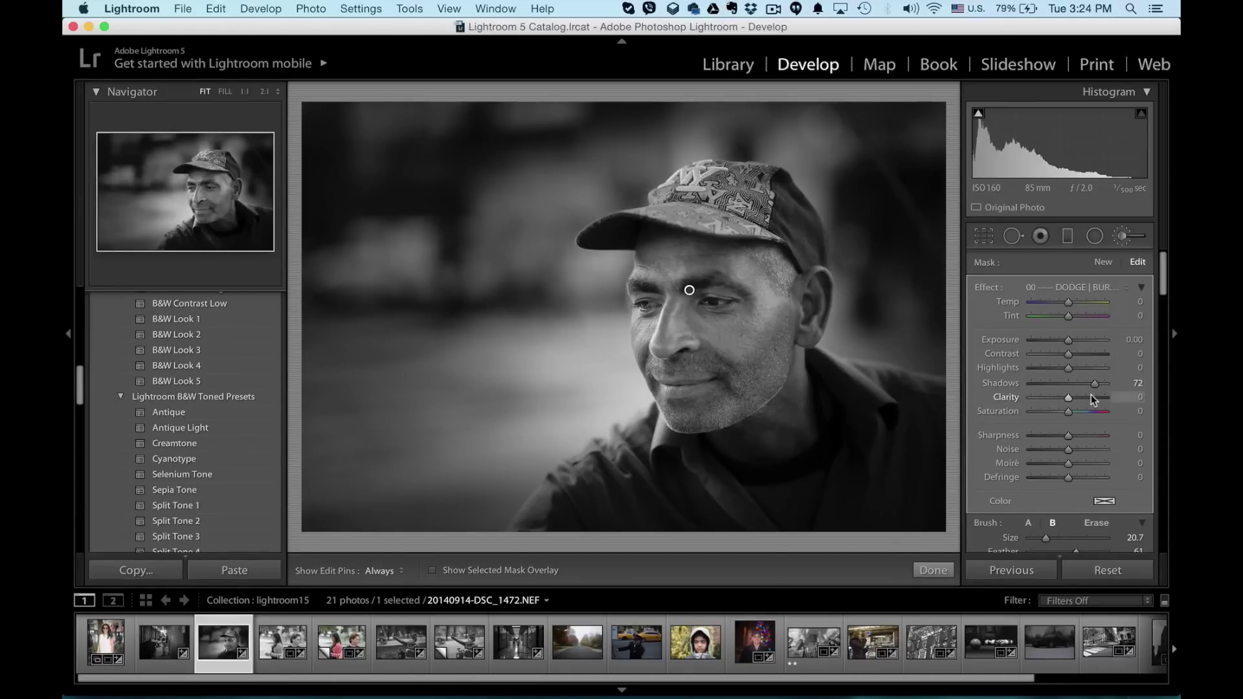
{"action": "left_click", "coordinate": [1090, 396]}
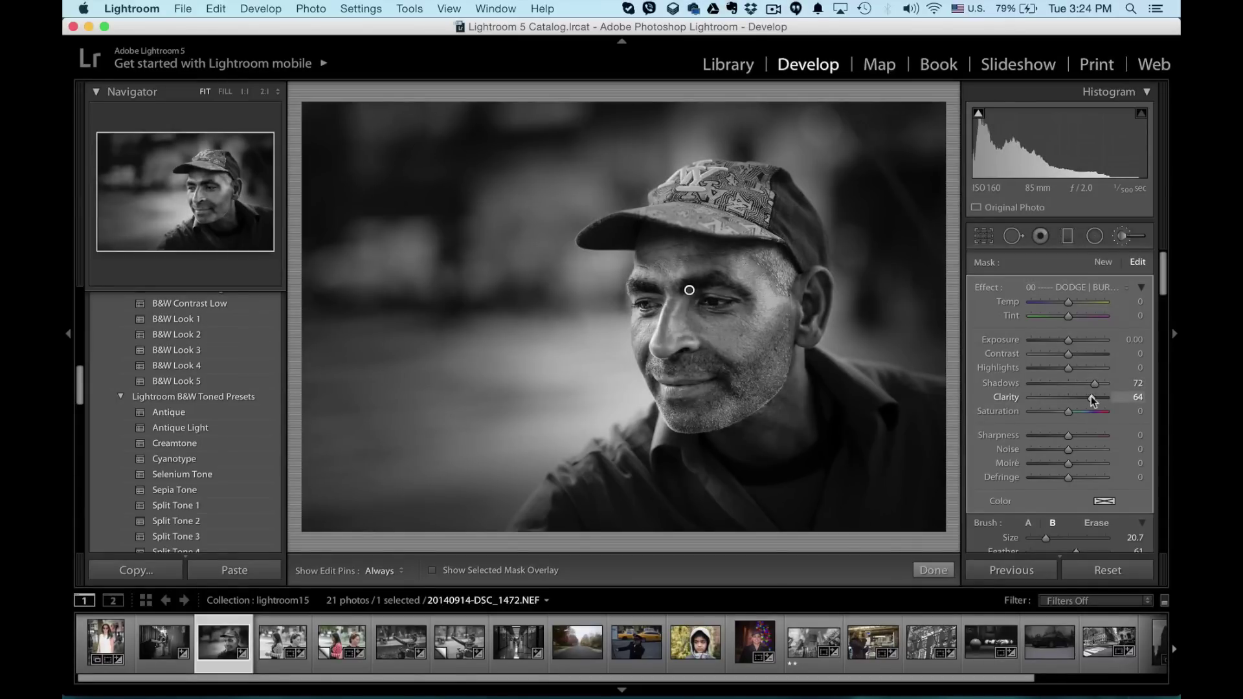
{"action": "left_click", "coordinate": [944, 572]}
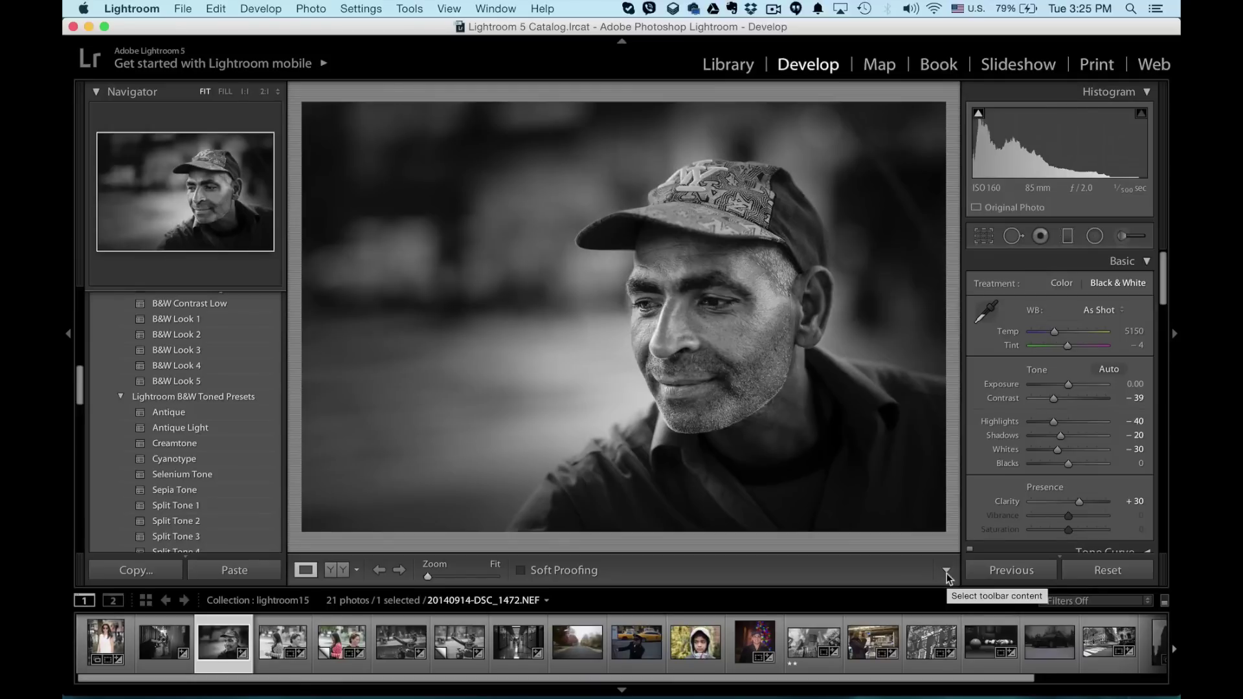
Compare the color original and black-and-white portrait side by side, zoomed in on the man's face.
{"action": "left_click", "coordinate": [341, 571]}
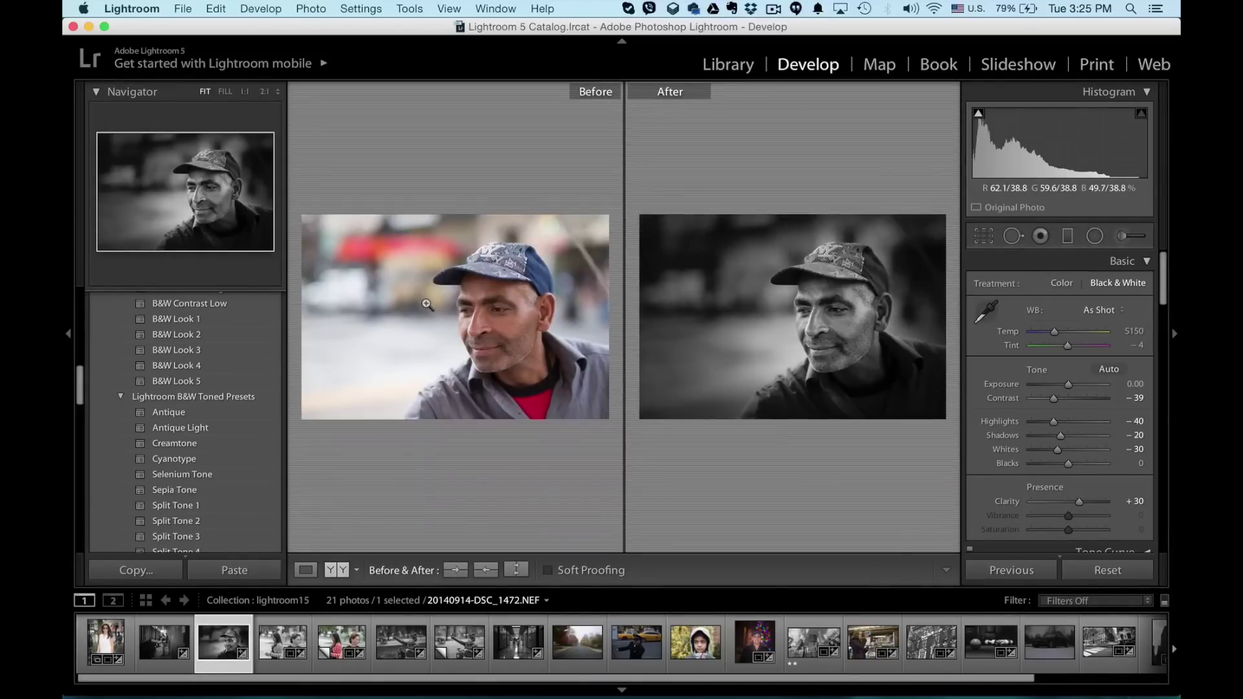
{"action": "left_click", "coordinate": [844, 346]}
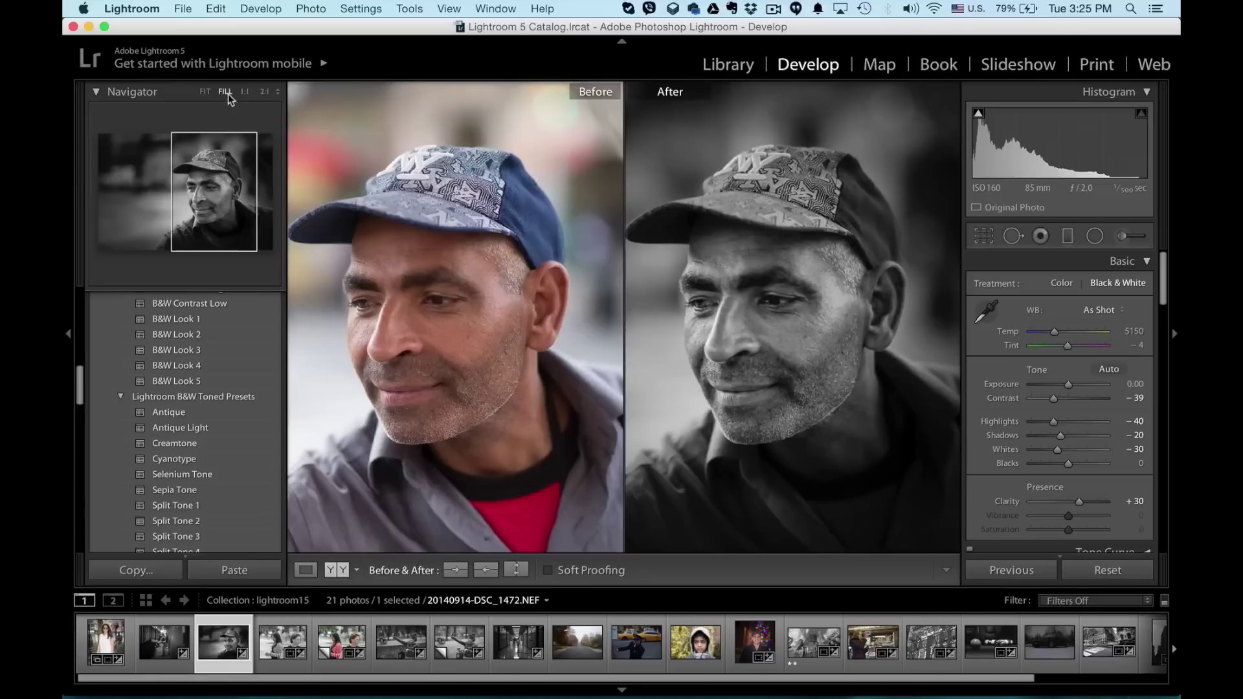